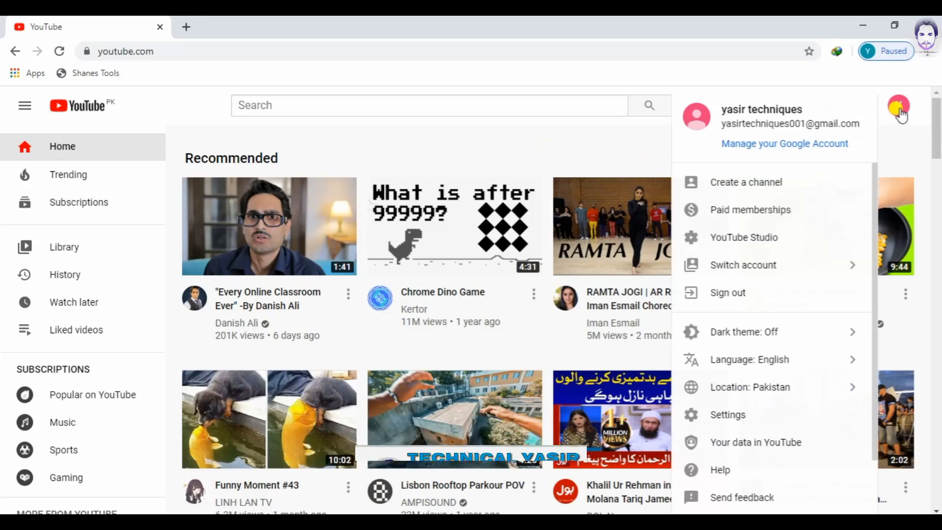
- Start a new channel from the avatar menu and choose to use a custom channel name
left_click(787, 193)
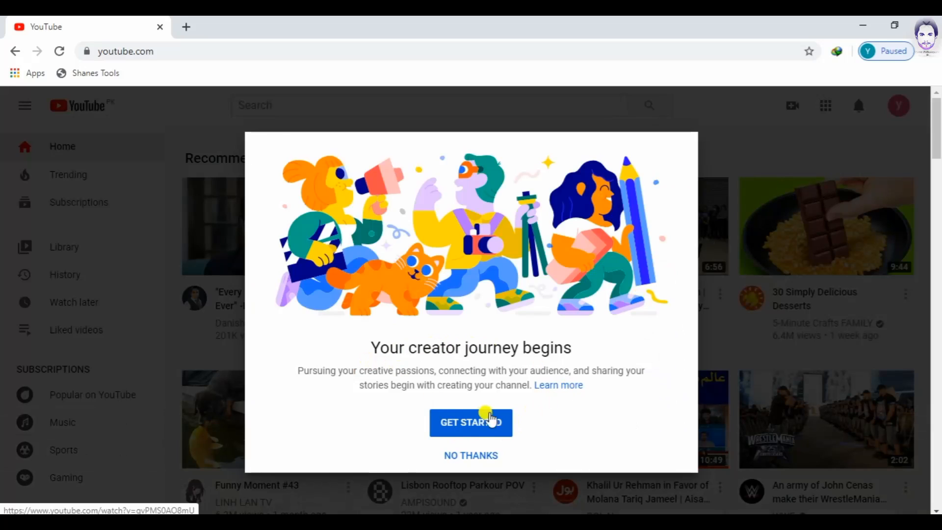
left_click(470, 428)
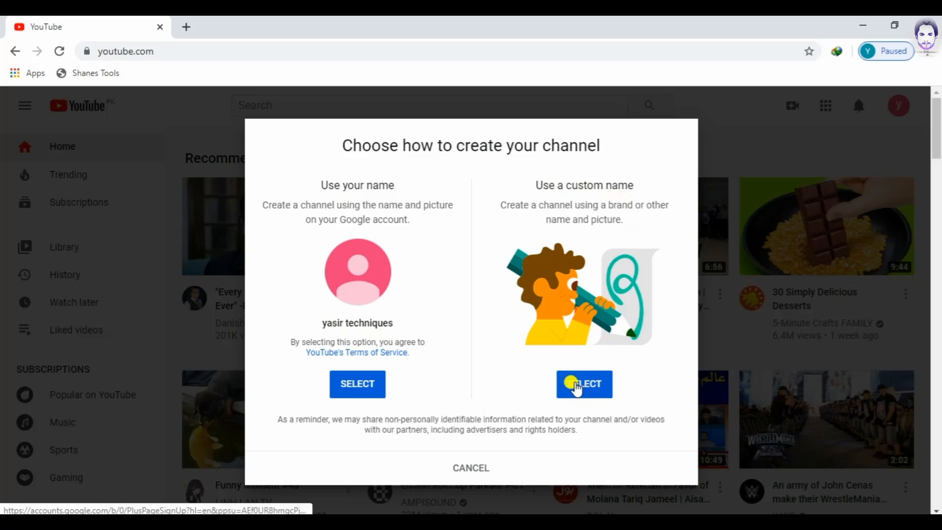
left_click(577, 387)
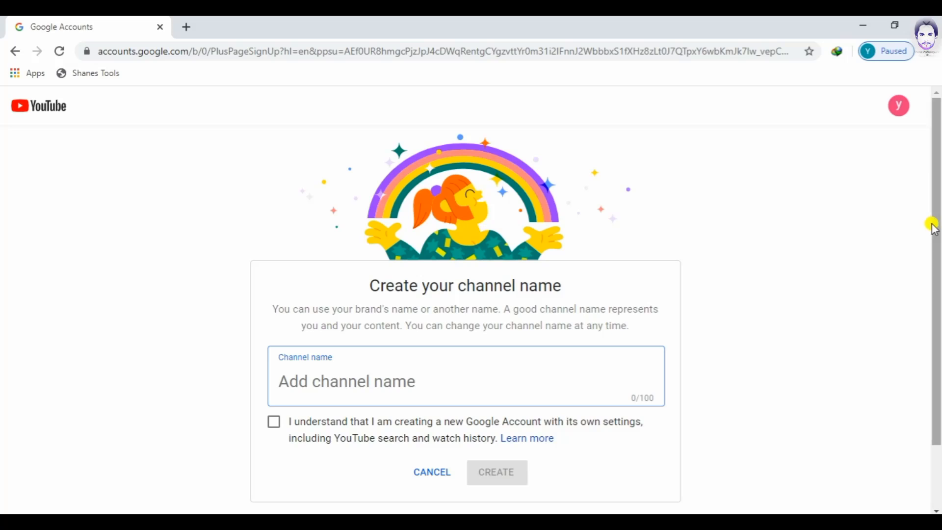
- Accept the new Google Account notice and create the channel 'Technical Vlogs'
left_click_drag(933, 227, 938, 260)
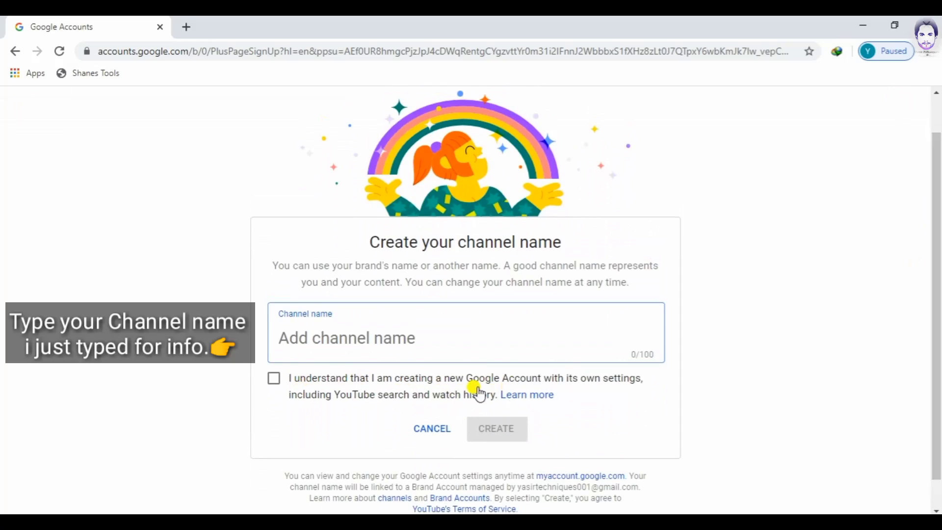
left_click(272, 383)
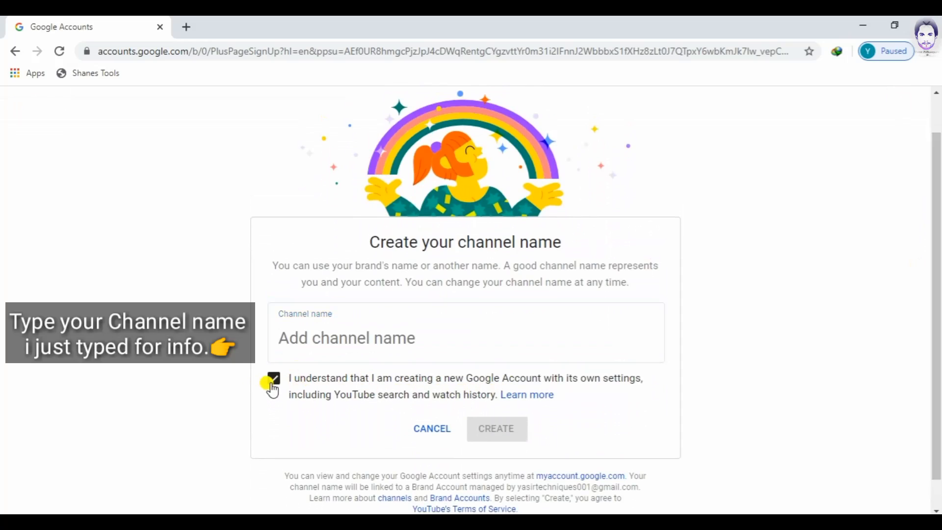
left_click(362, 336)
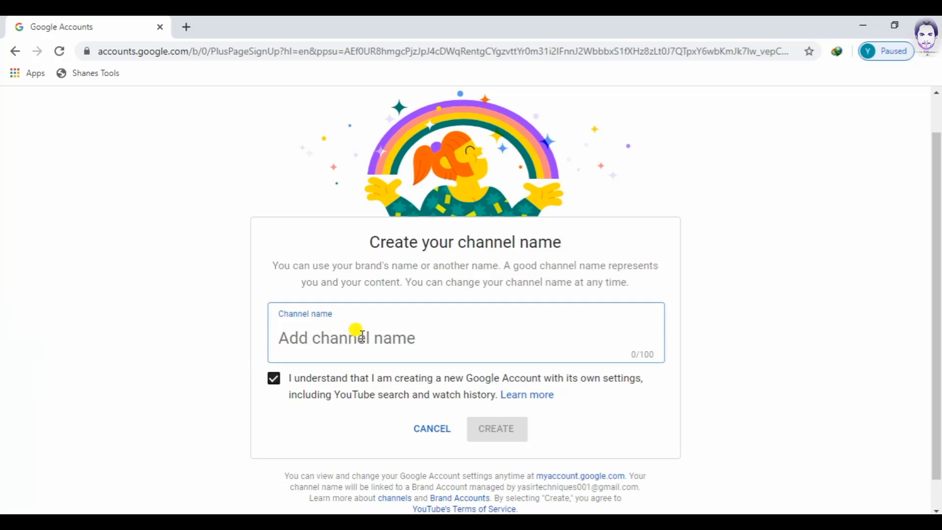
type("Technical Vlogs")
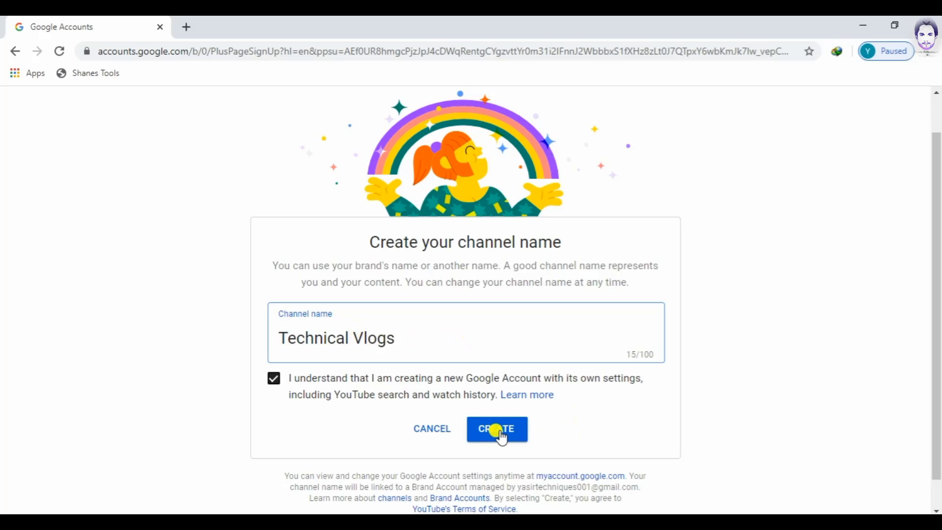
left_click(500, 433)
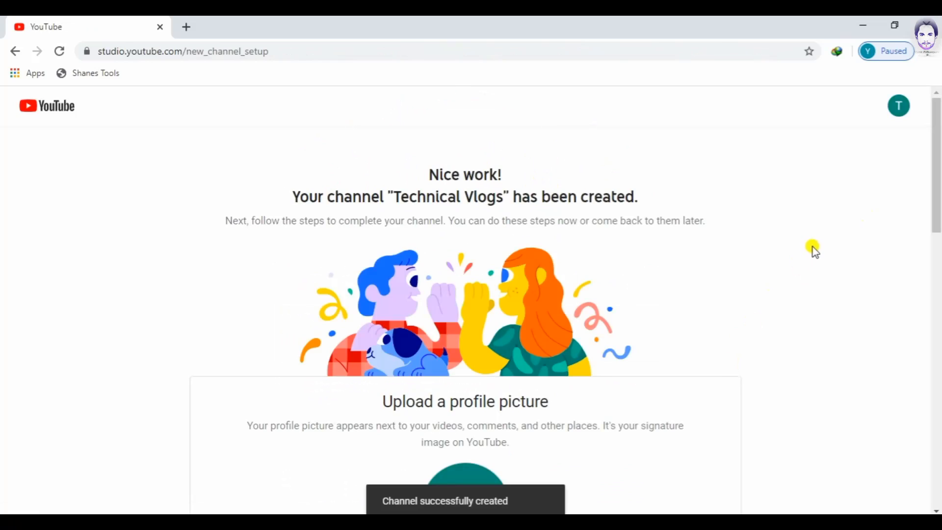
- Pass over the picture, description and links sections and choose Set Up Later
left_click_drag(936, 140, 931, 305)
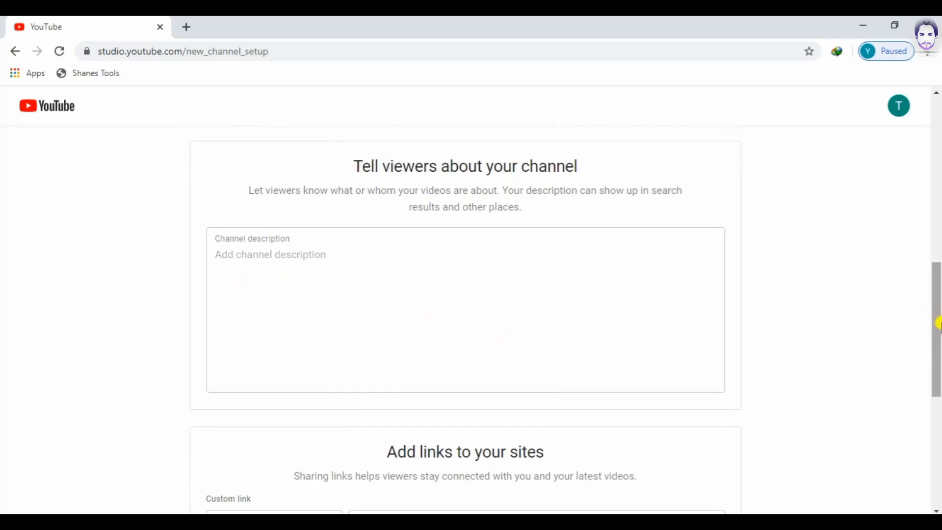
left_click_drag(937, 300, 938, 212)
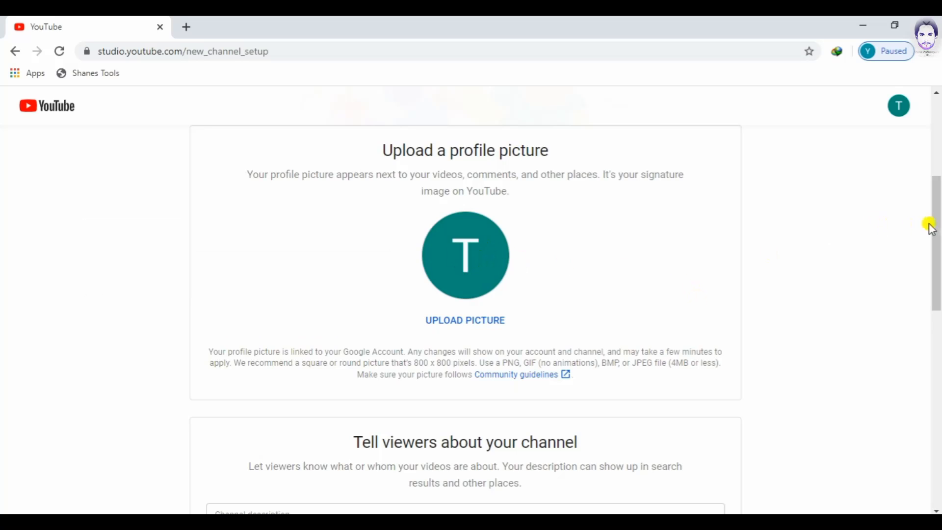
left_click_drag(937, 235, 931, 332)
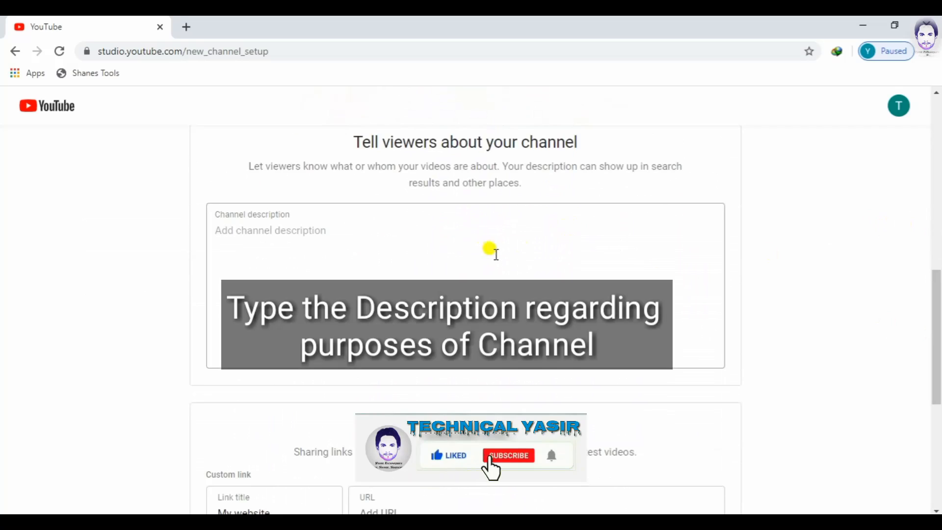
left_click(466, 248)
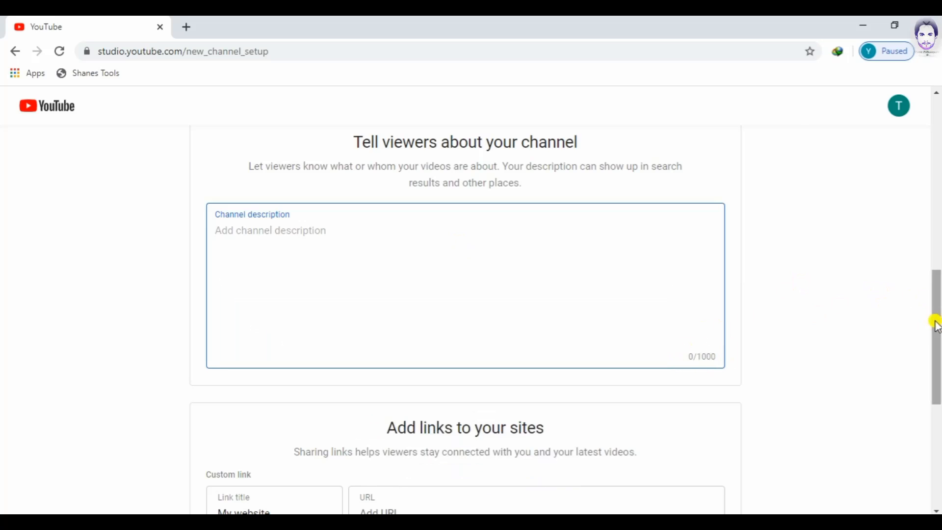
left_click_drag(936, 322, 934, 416)
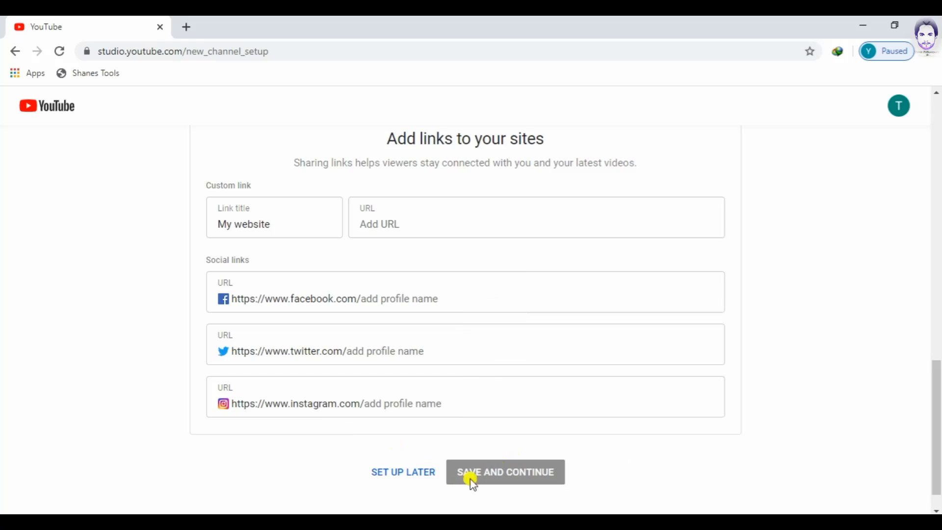
left_click(426, 480)
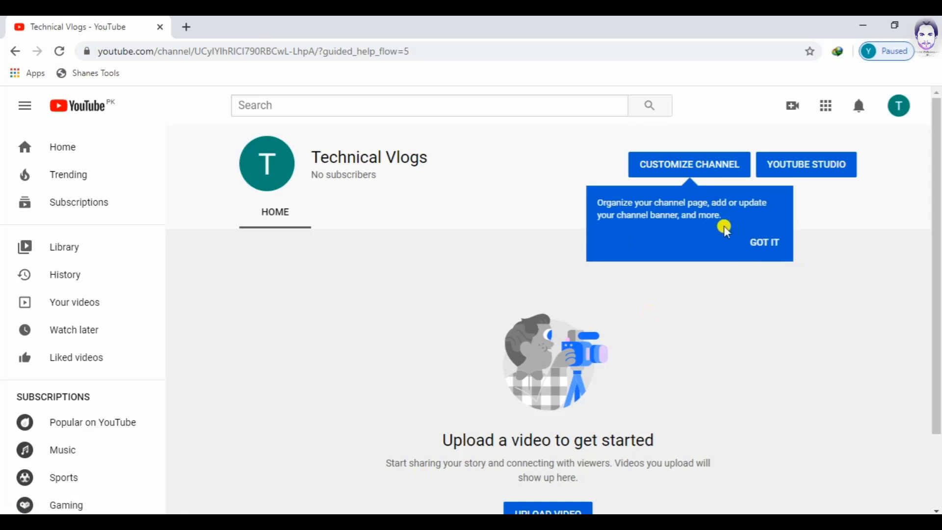
- Dismiss the Customize channel tip on Technical Vlogs and open the account menu
left_click(764, 242)
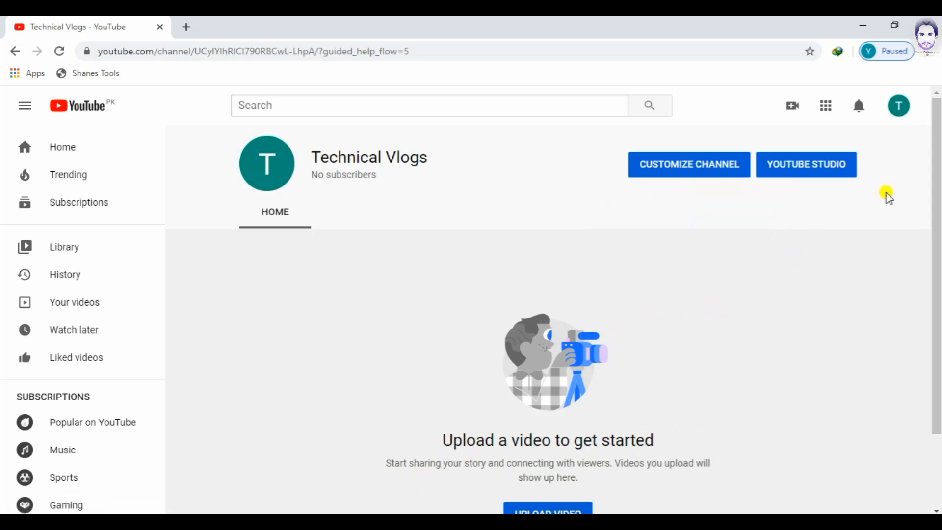
left_click_drag(937, 172, 933, 142)
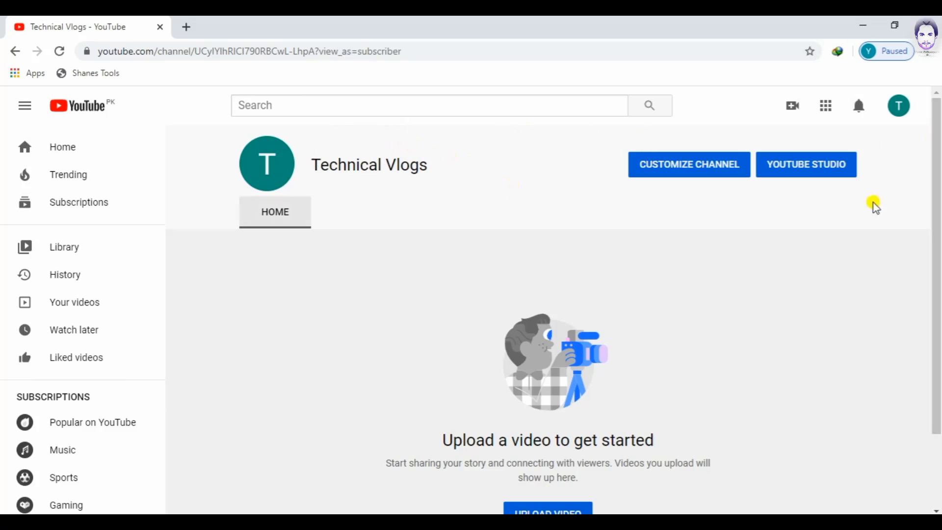
left_click(899, 106)
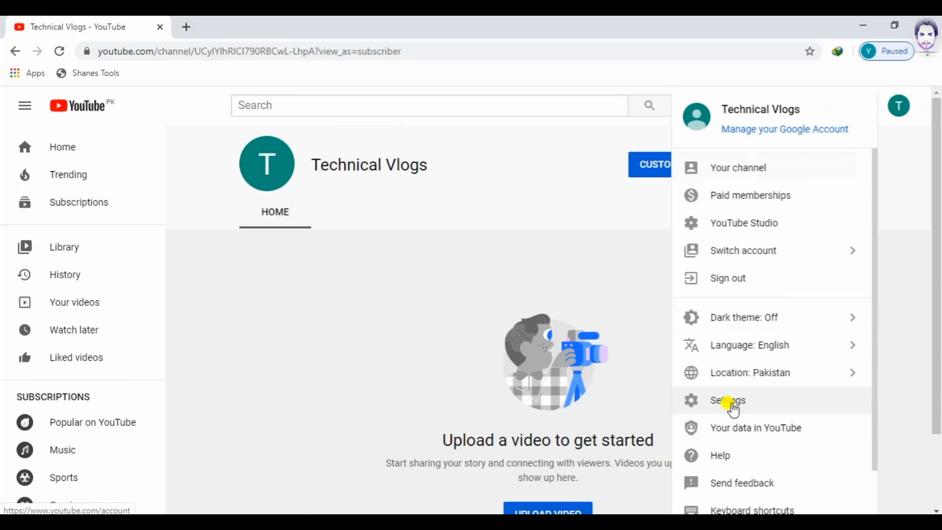
- Go from account Settings to the Technical Vlogs Channel status and features page
left_click(733, 409)
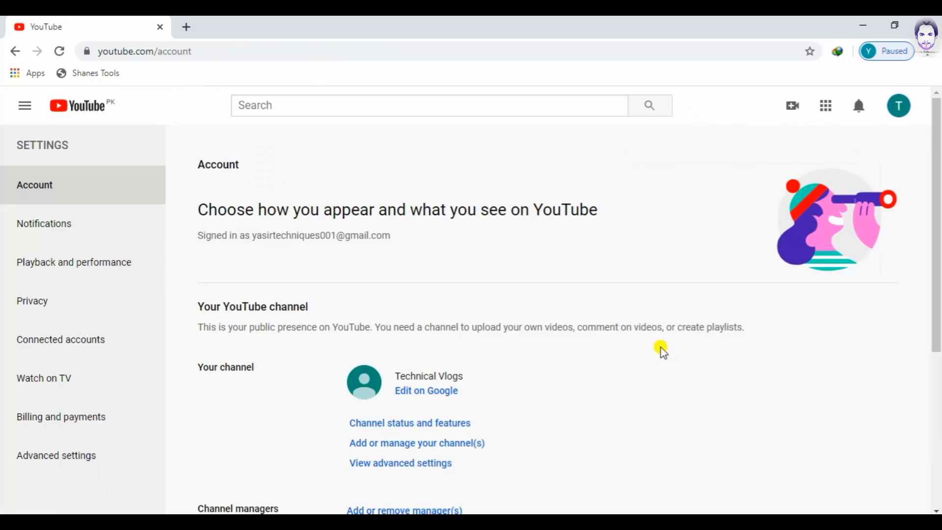
left_click_drag(935, 165, 933, 235)
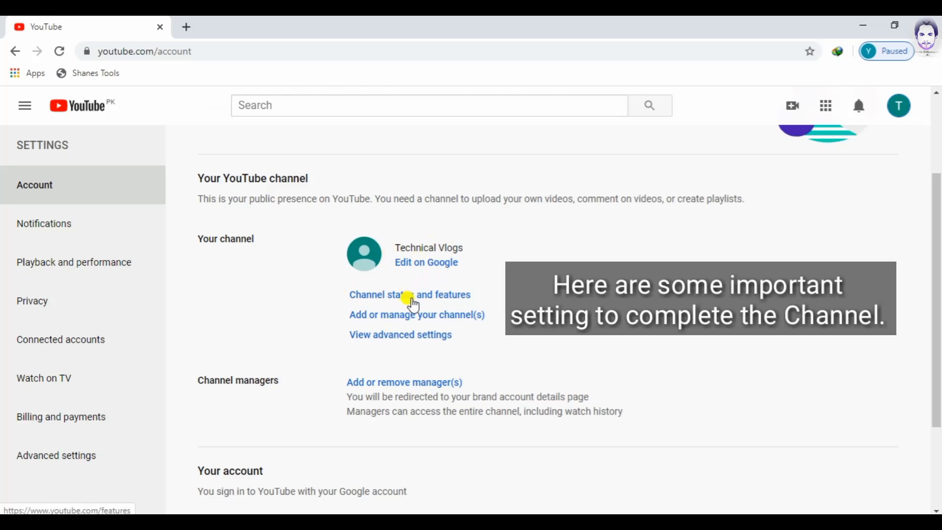
left_click(425, 305)
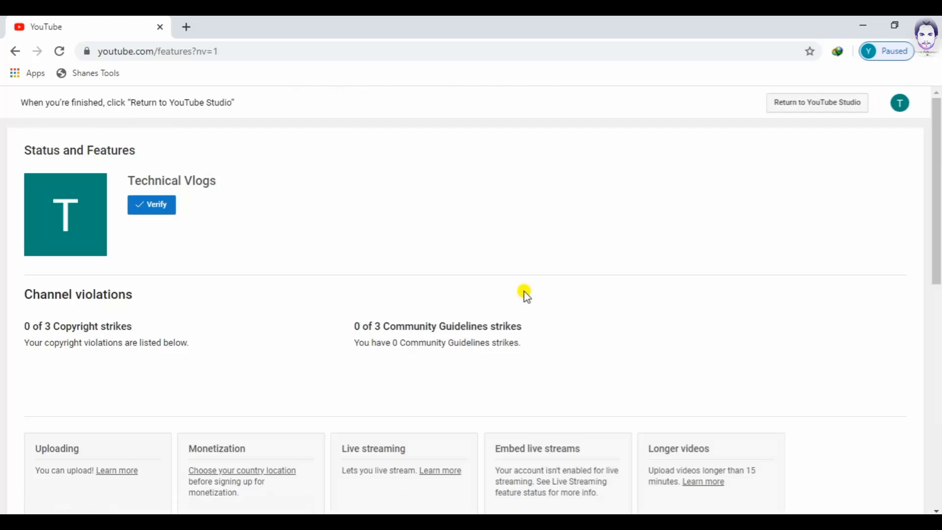
- Request a phone verification code by text message to the account's phone number
left_click(159, 214)
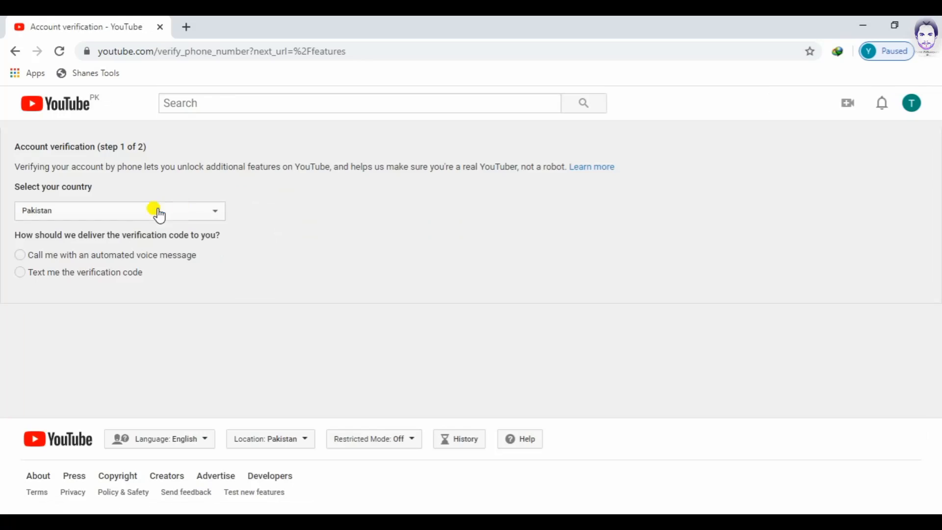
left_click(45, 276)
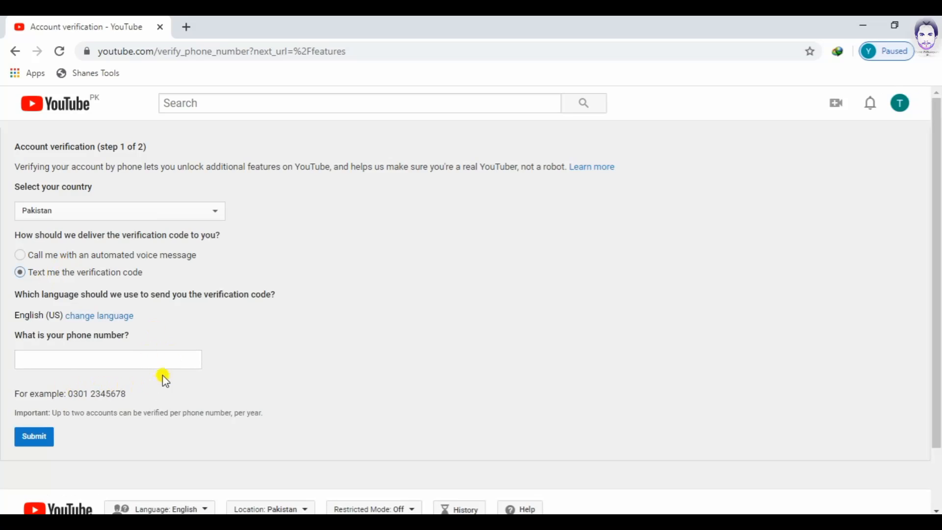
left_click(165, 359)
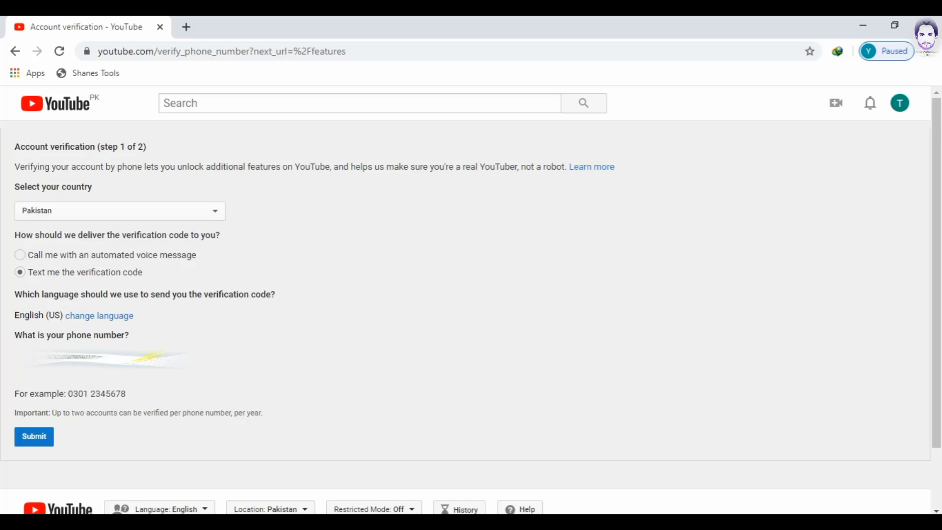
left_click(34, 437)
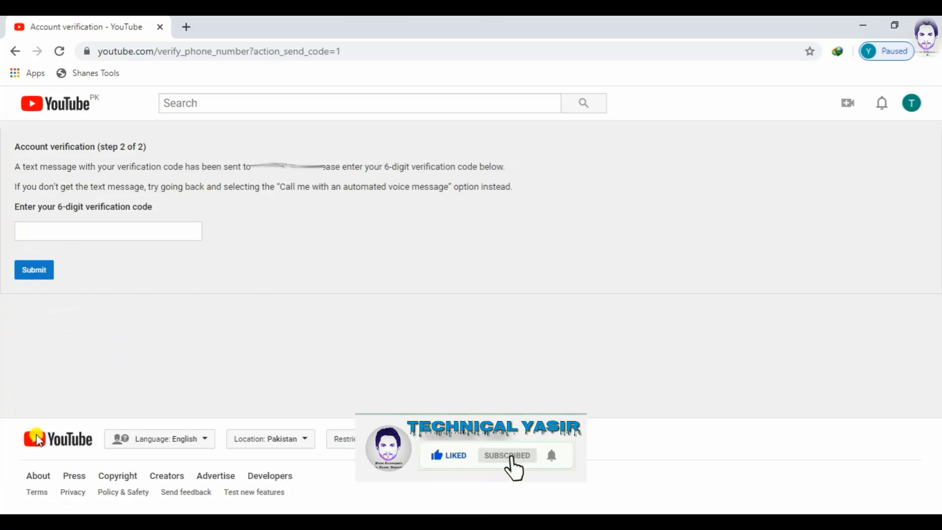
- Submit the six-digit texted code and continue back to the verified features page
left_click(121, 231)
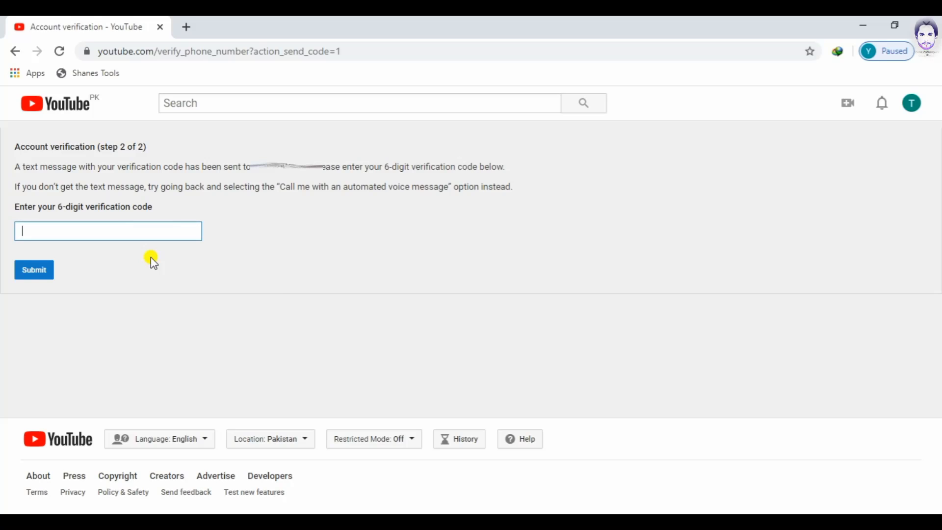
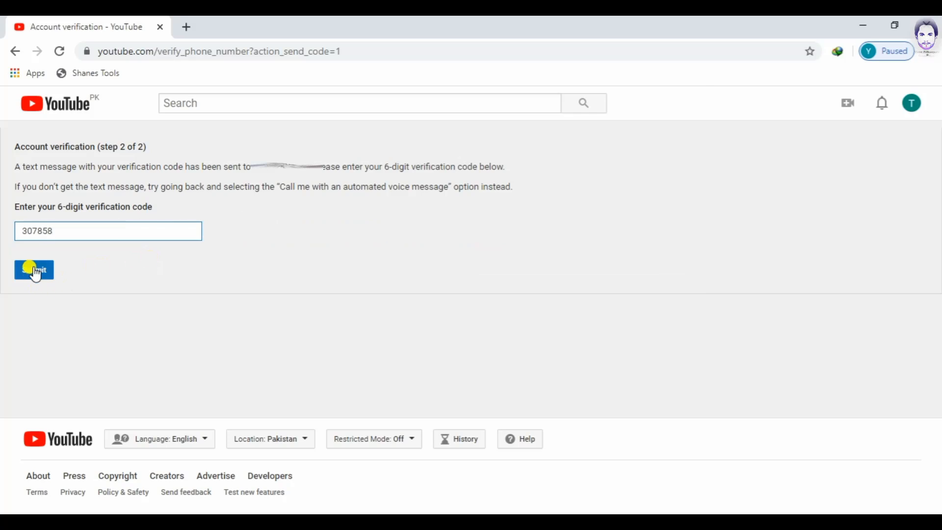
left_click(36, 270)
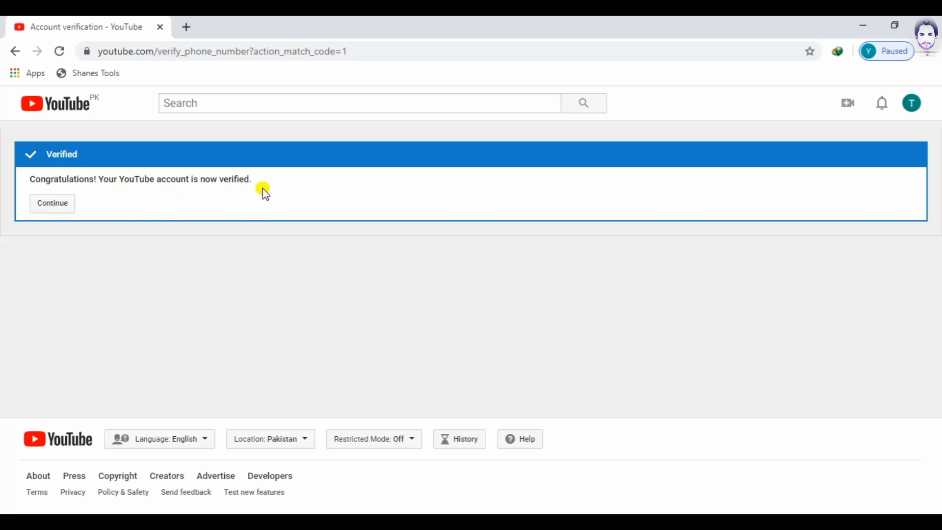
left_click(53, 209)
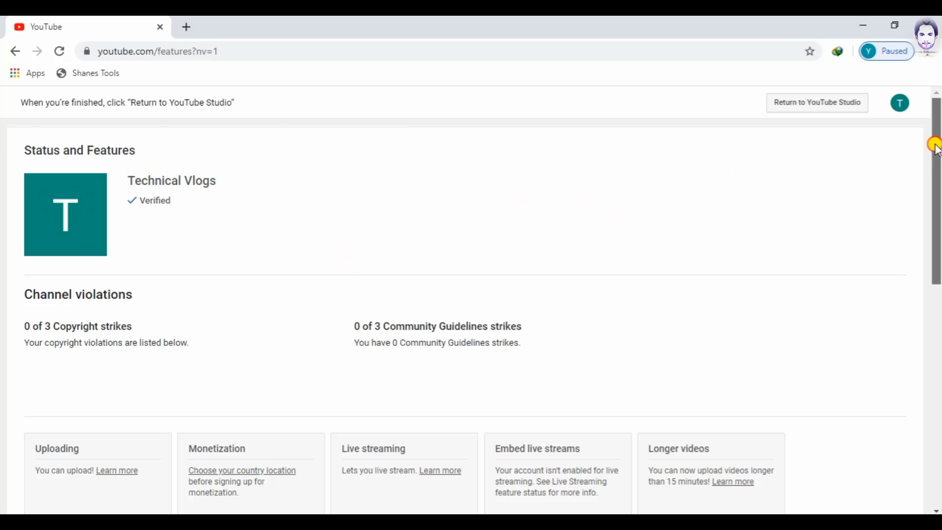
- Open the country location setting from the Monetization card on Status and Features
left_click_drag(937, 148, 938, 256)
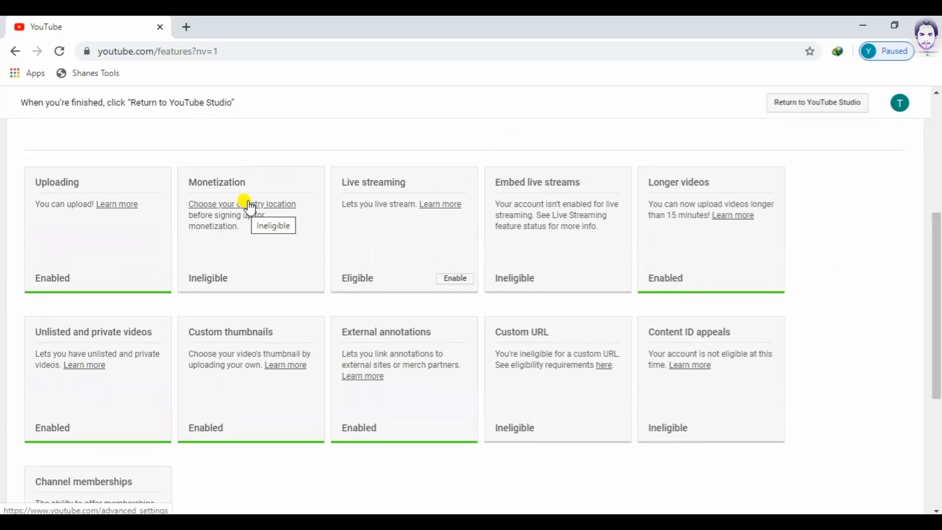
left_click(293, 209)
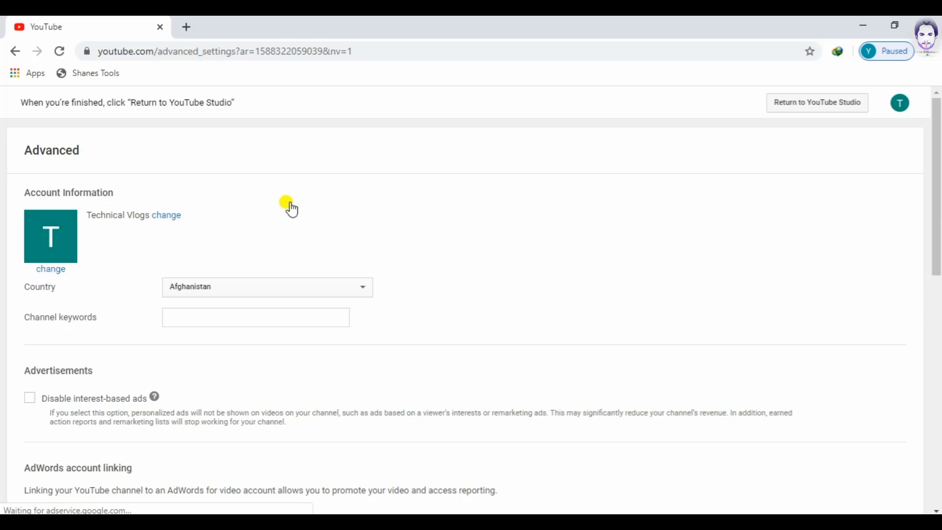
- Set the channel Country to Panama in Advanced settings
left_click(372, 290)
key("p")
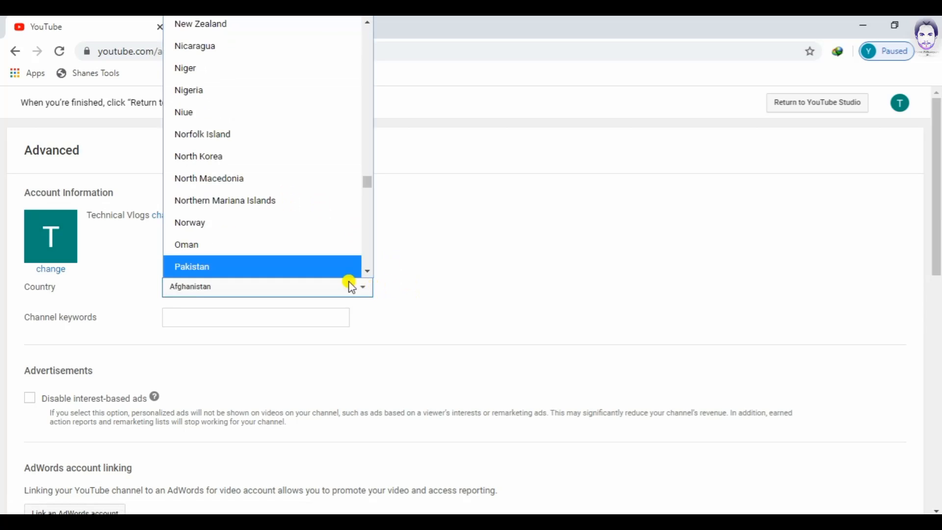
key("Down")
key("Down")
left_click(273, 267)
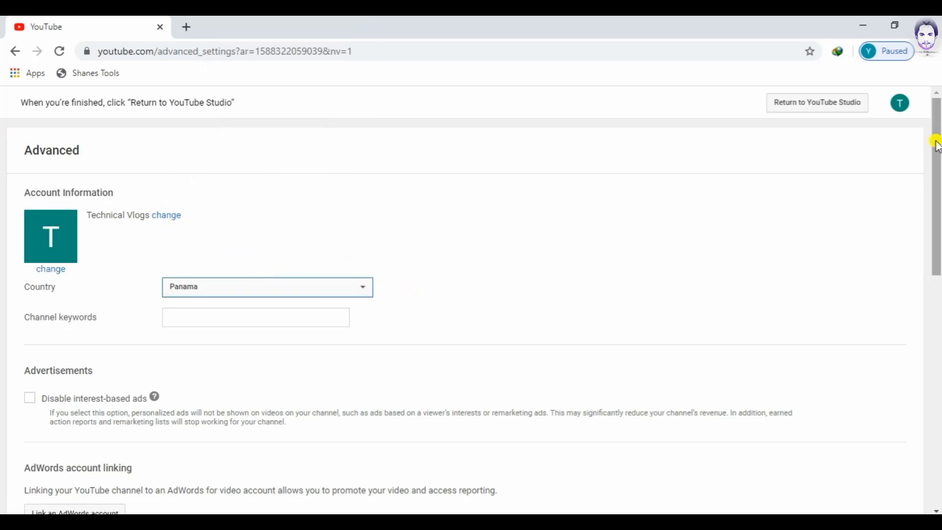
- Enter keywords 'This Channel is created about to provide knowledgeable videos.' and save the settings
left_click_drag(937, 143, 936, 170)
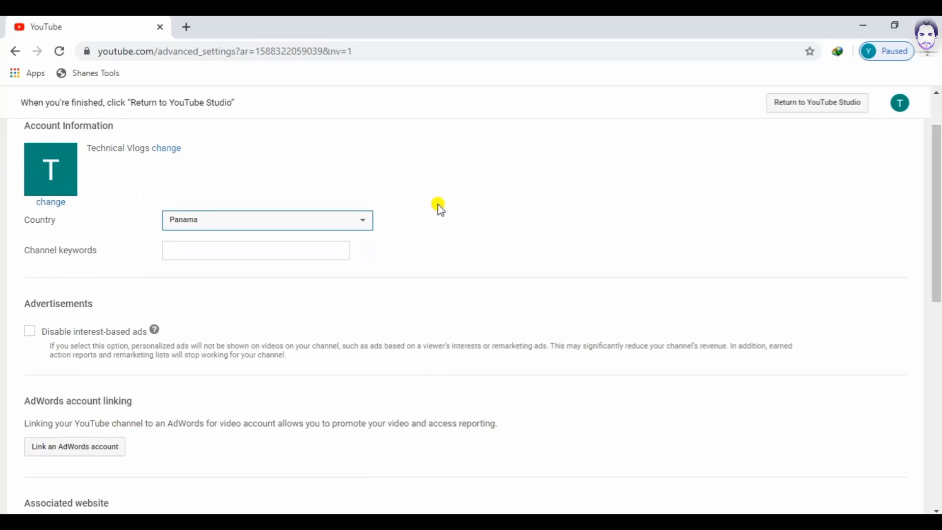
left_click(288, 252)
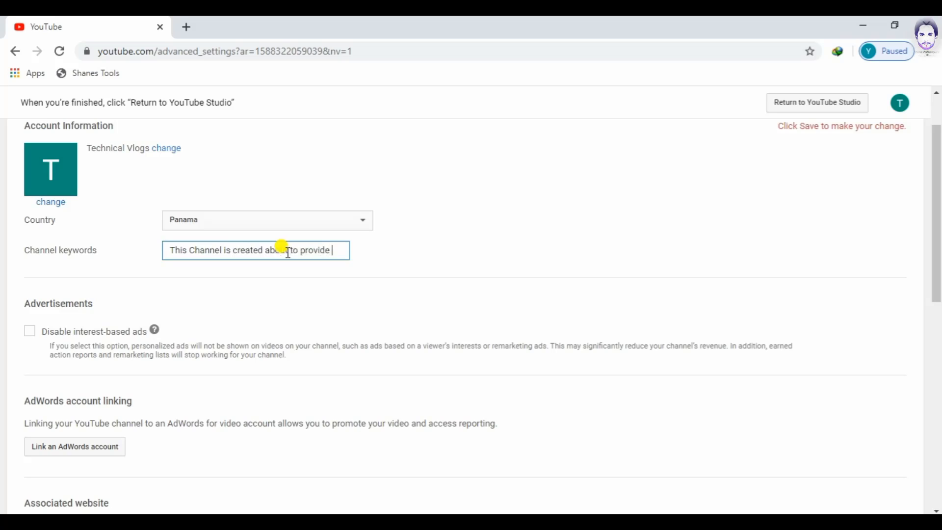
type("nowleg")
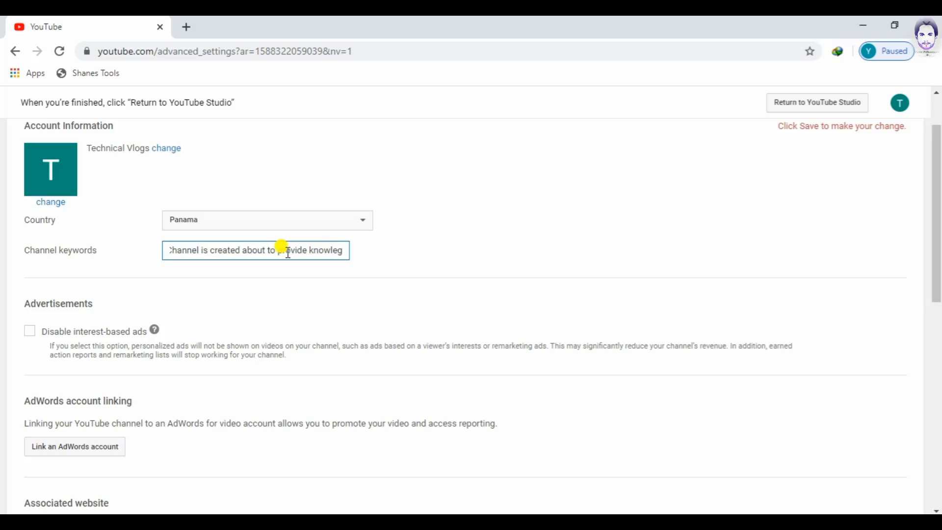
type("ge")
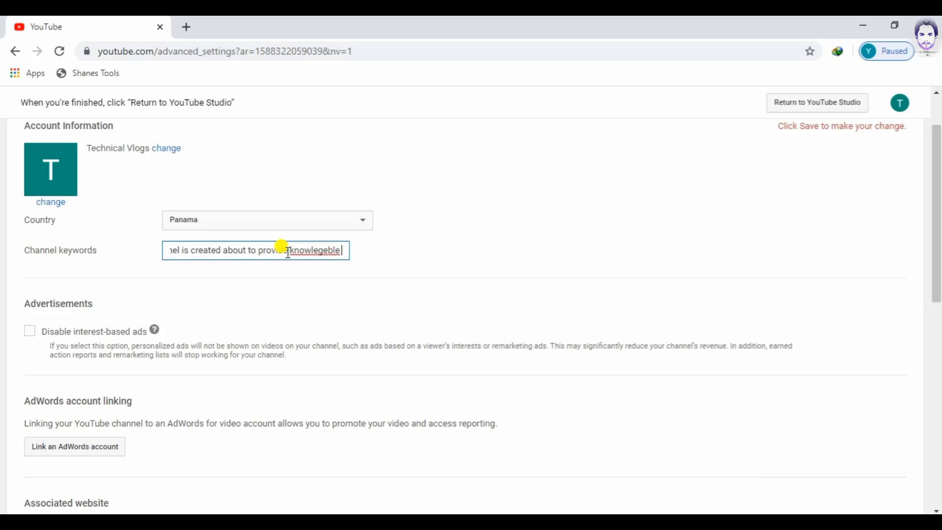
key("Home")
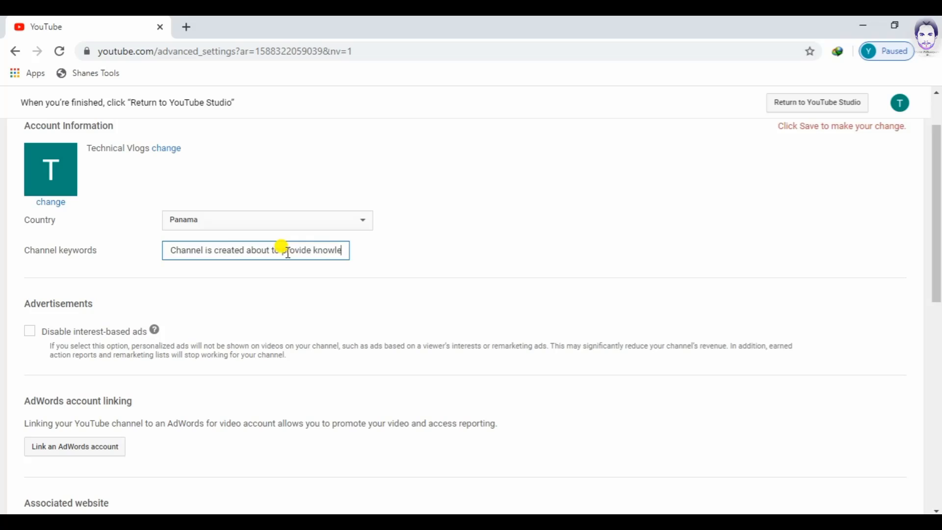
type("gable")
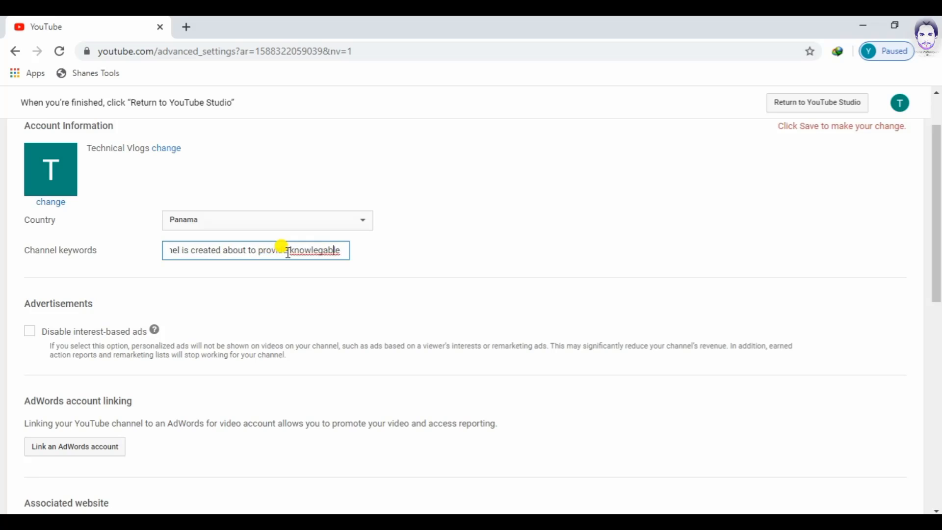
right_click(288, 251)
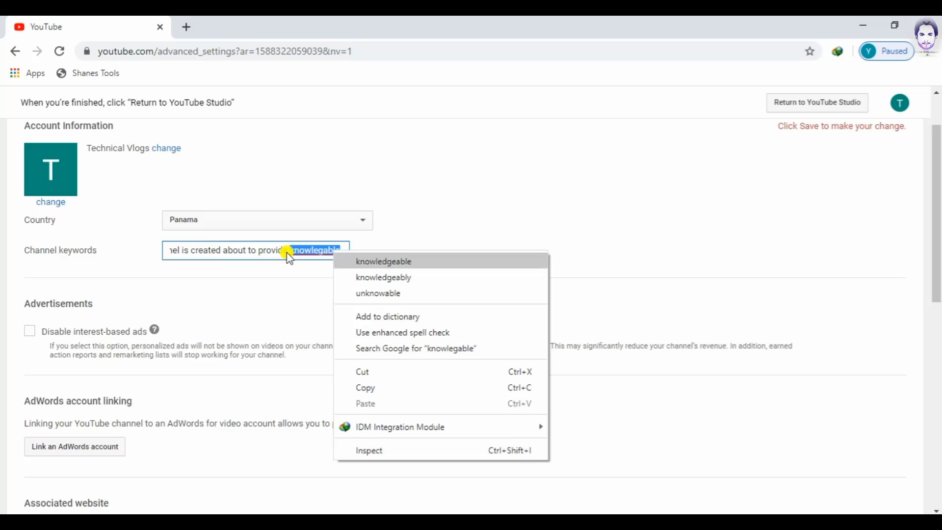
key("Return")
type("videos")
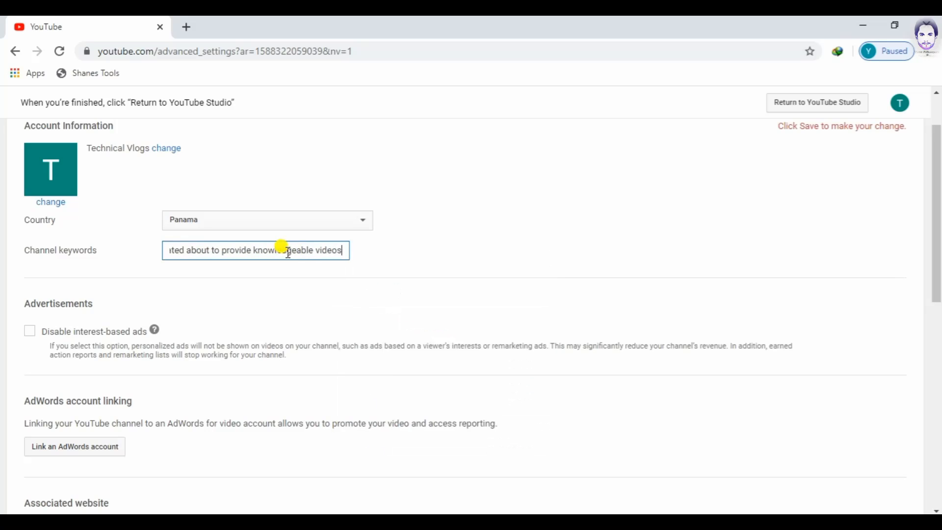
type(".")
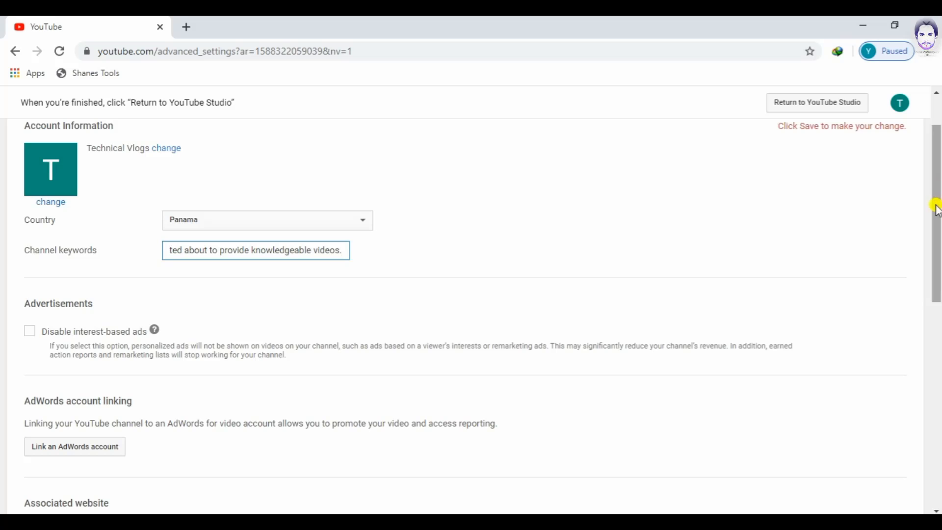
left_click_drag(937, 209, 938, 354)
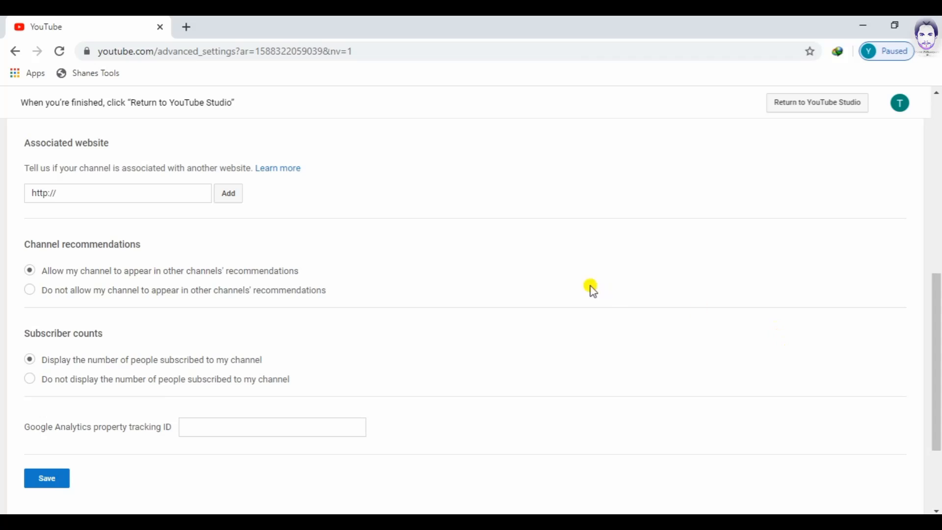
left_click(45, 481)
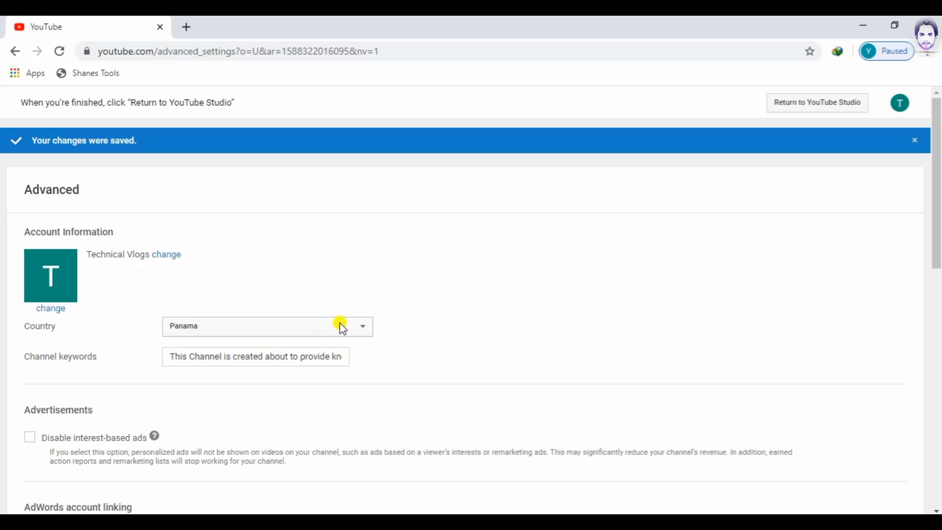
- Switch the Country dropdown from Panama to Pakistan and save Advanced settings, keywords unchanged
left_click(364, 328)
key("Down")
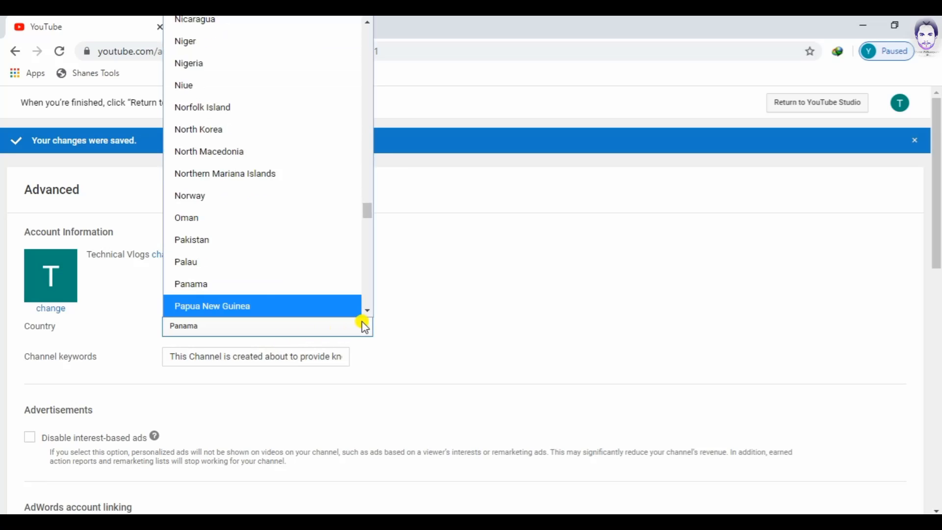
key("Up")
key("Up")
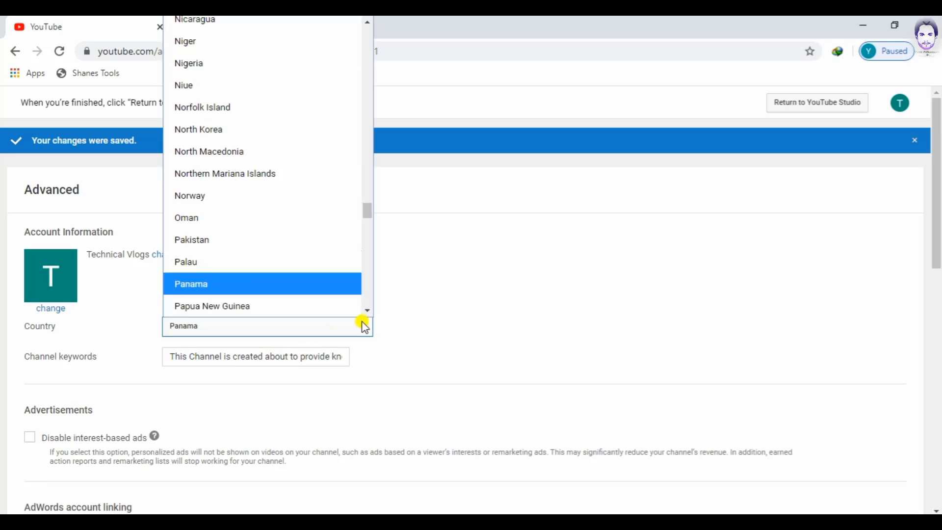
key("Return")
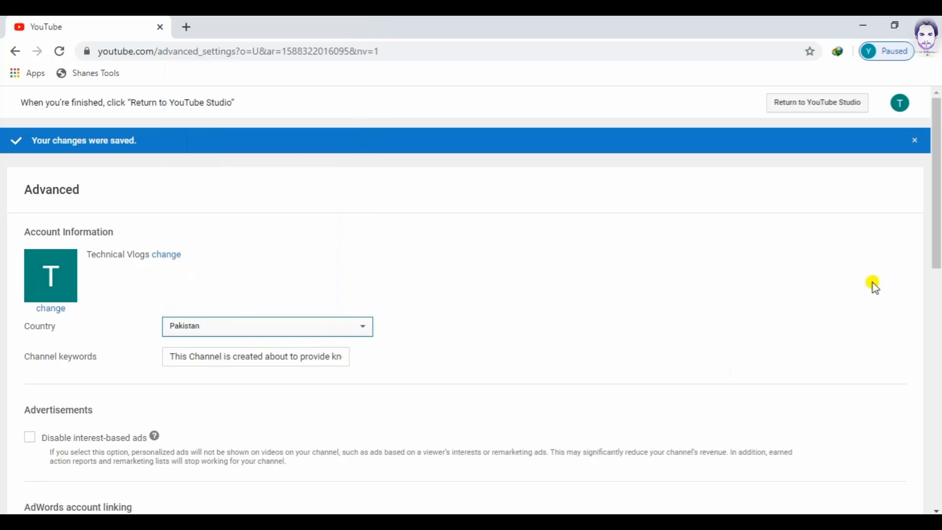
left_click_drag(937, 198, 937, 432)
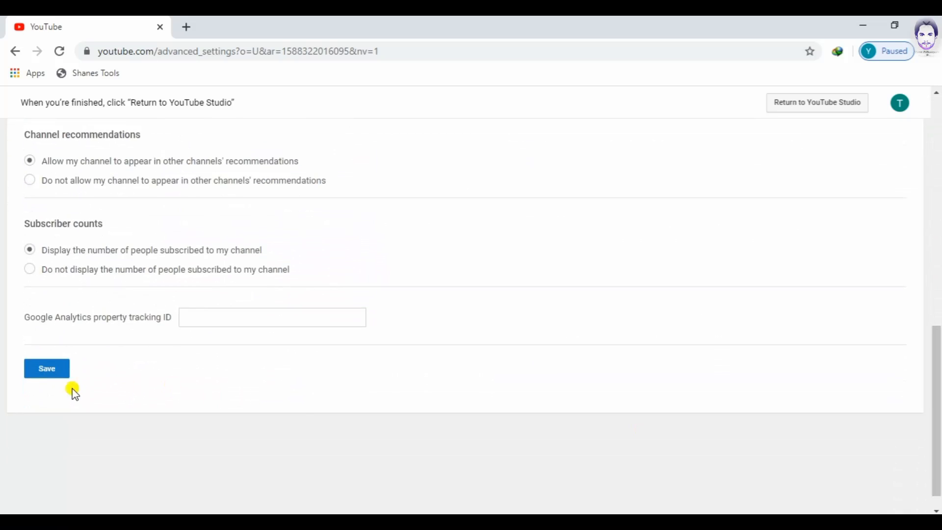
left_click(44, 369)
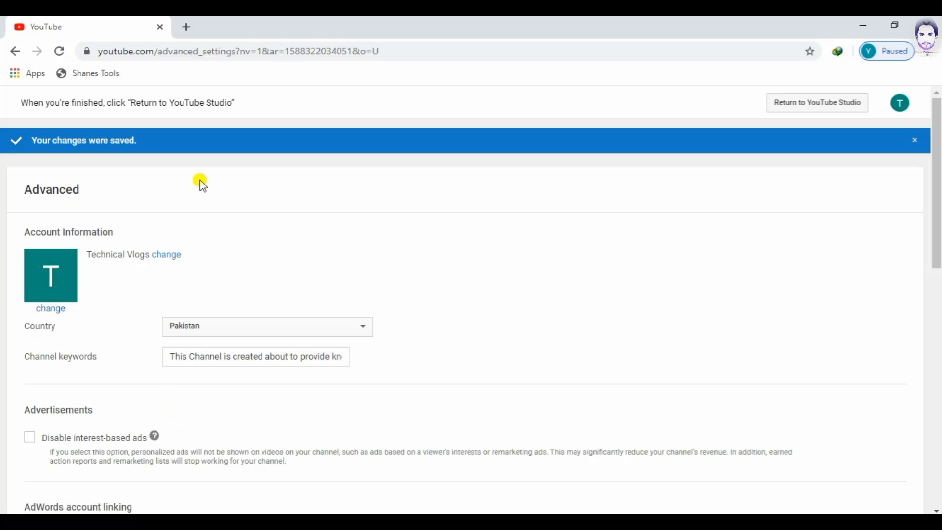
- Leave Advanced settings and go to the Technical Vlogs YouTube Studio dashboard
left_click(14, 51)
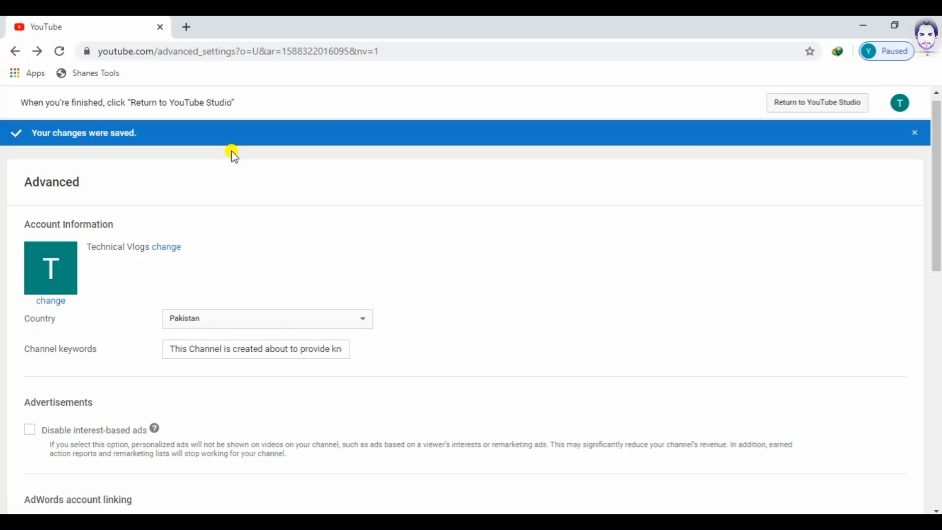
left_click(897, 108)
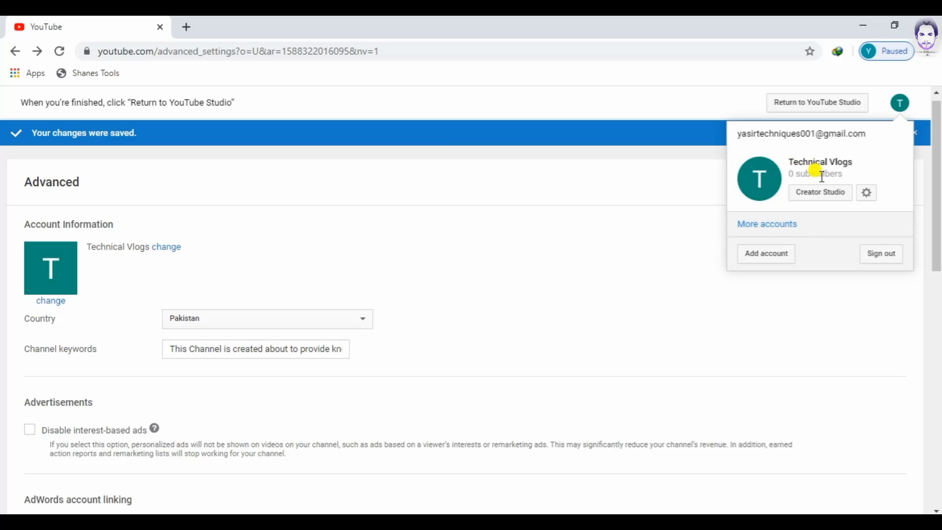
left_click(620, 244)
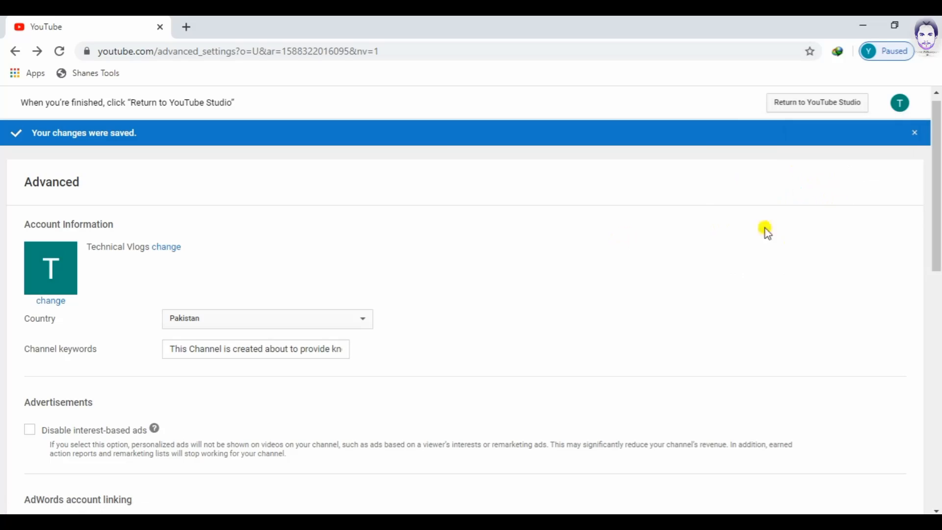
scroll(362, 189, "up", 1)
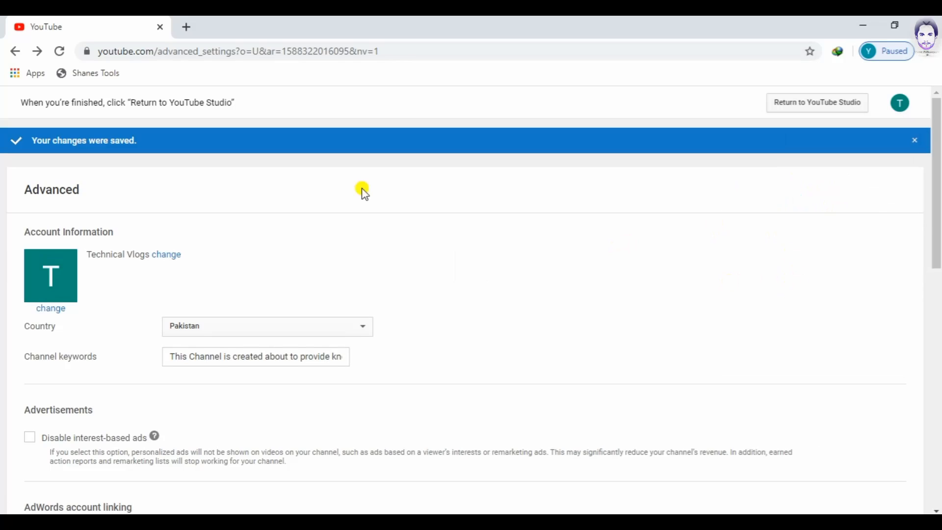
left_click(823, 110)
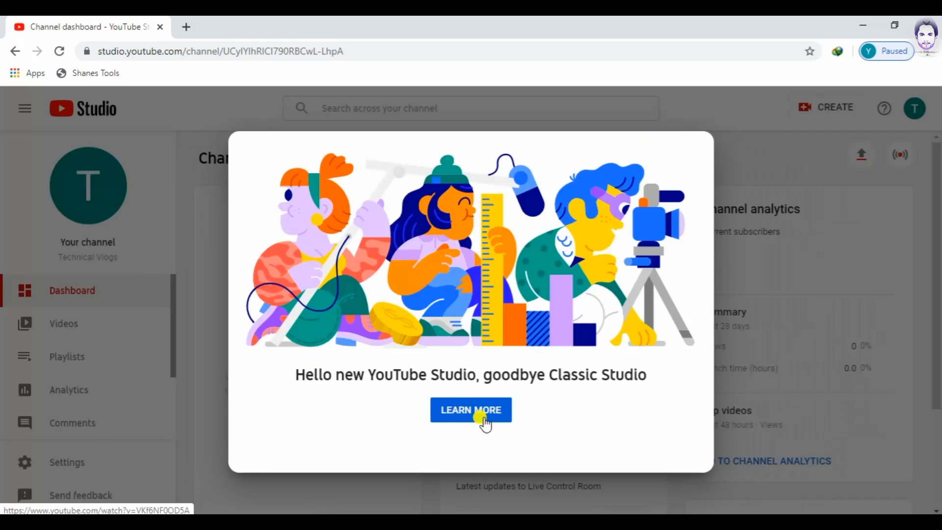
- Dismiss the Studio welcome, go through the Technical Vlogs channel page, and reach YouTube account settings
left_click(795, 304)
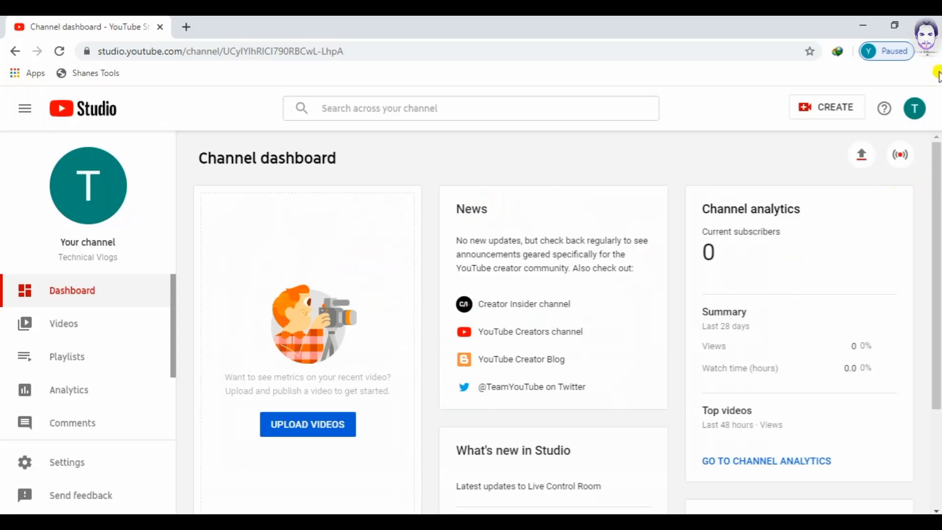
left_click(916, 110)
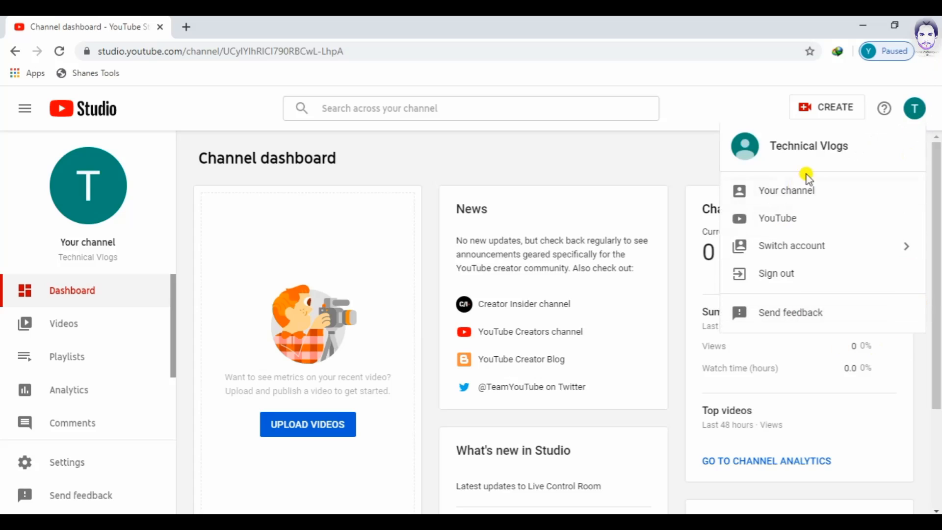
left_click(795, 190)
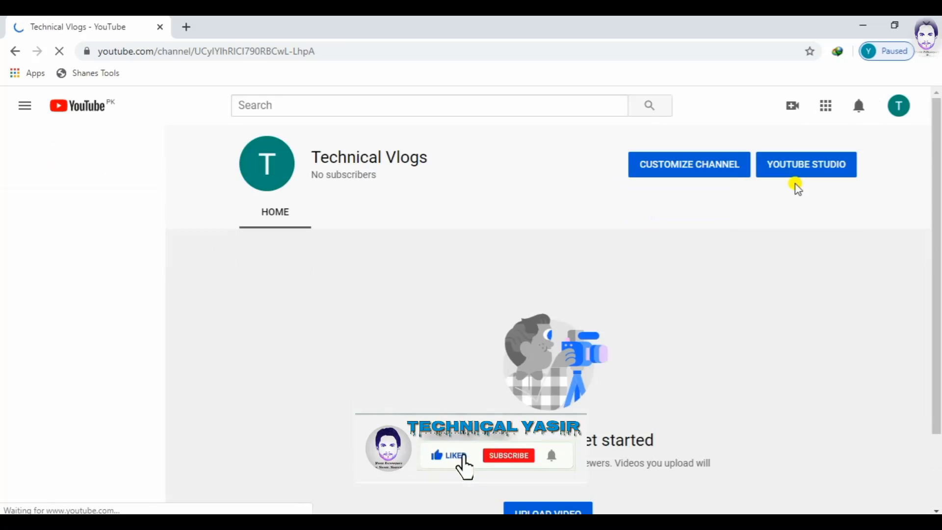
left_click(903, 101)
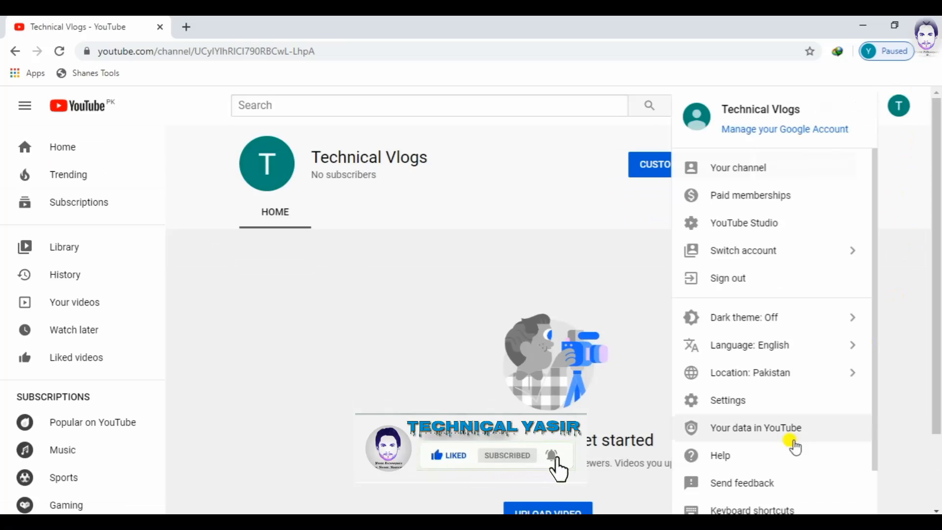
left_click(722, 408)
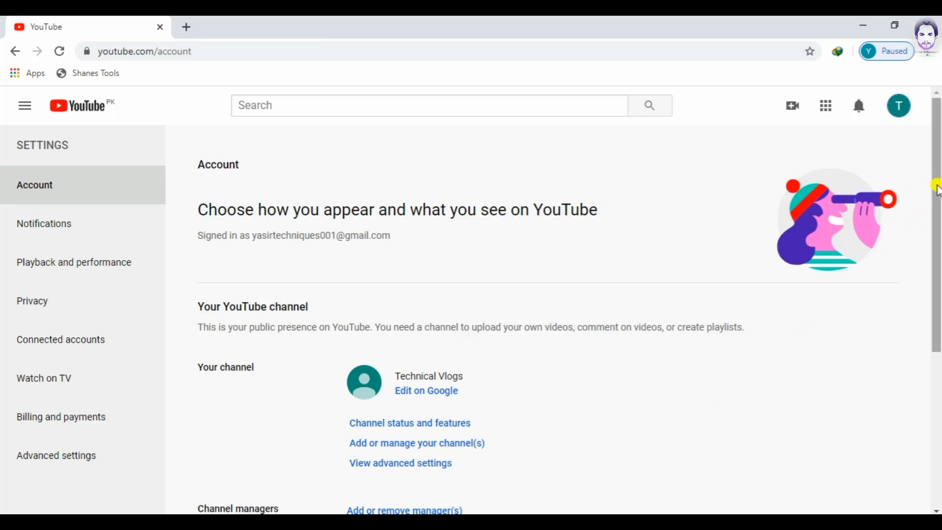
- Open Channel status and features in a new tab and click Enable on the Monetization card
left_click_drag(938, 187, 937, 316)
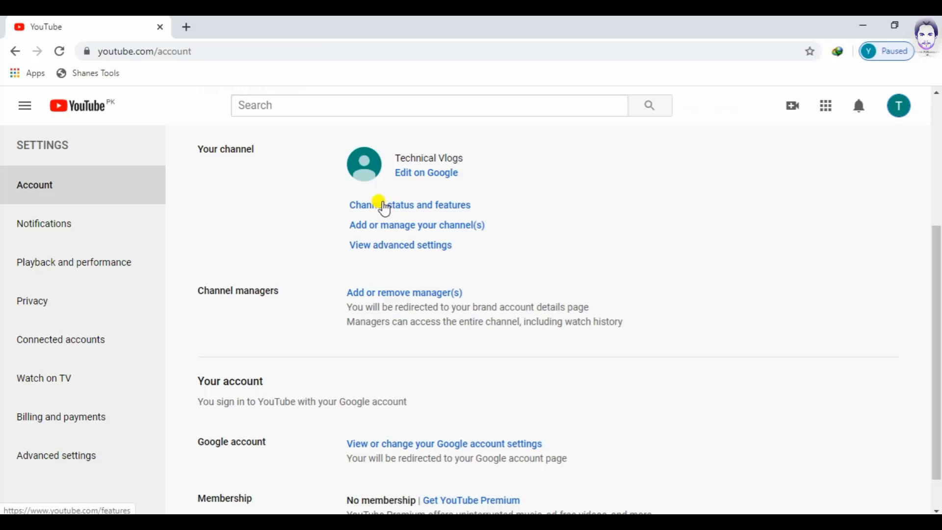
left_click(386, 211)
right_click(397, 214)
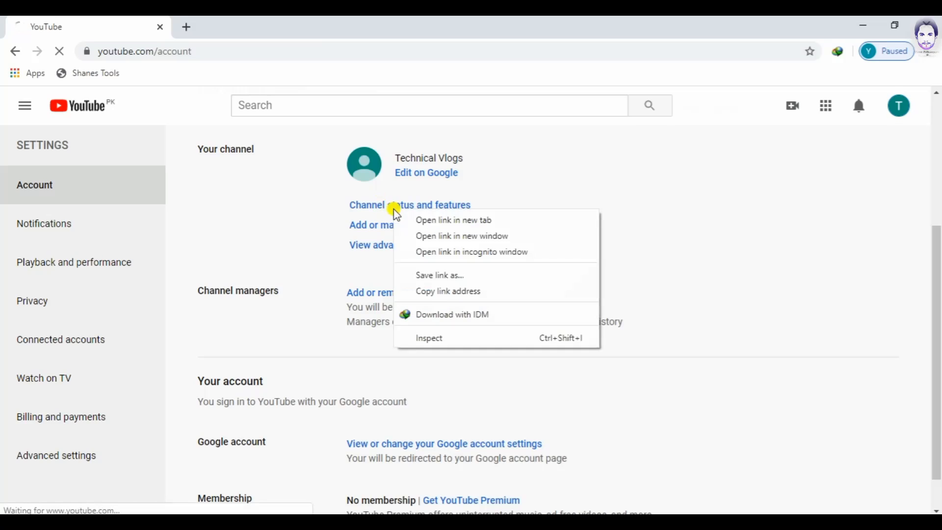
left_click(445, 220)
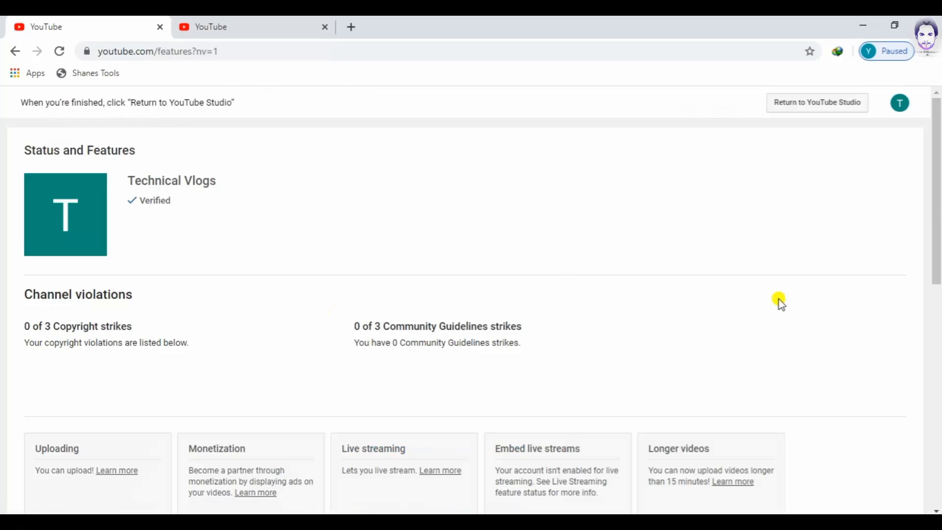
left_click(15, 51)
left_click(212, 30)
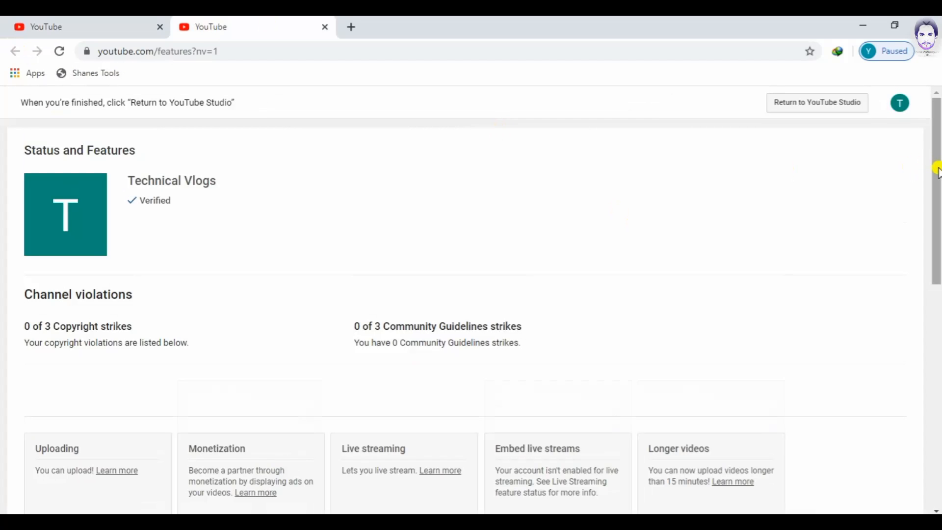
left_click_drag(937, 171, 934, 273)
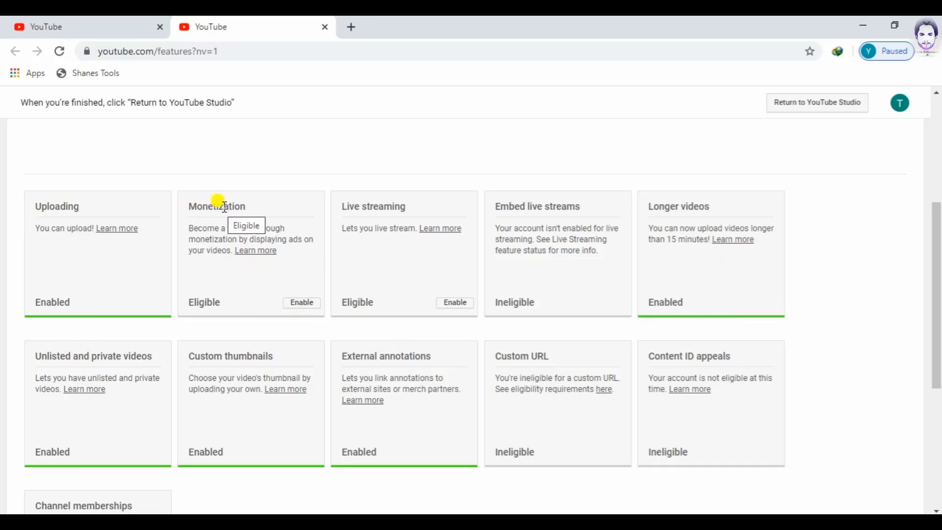
left_click(303, 304)
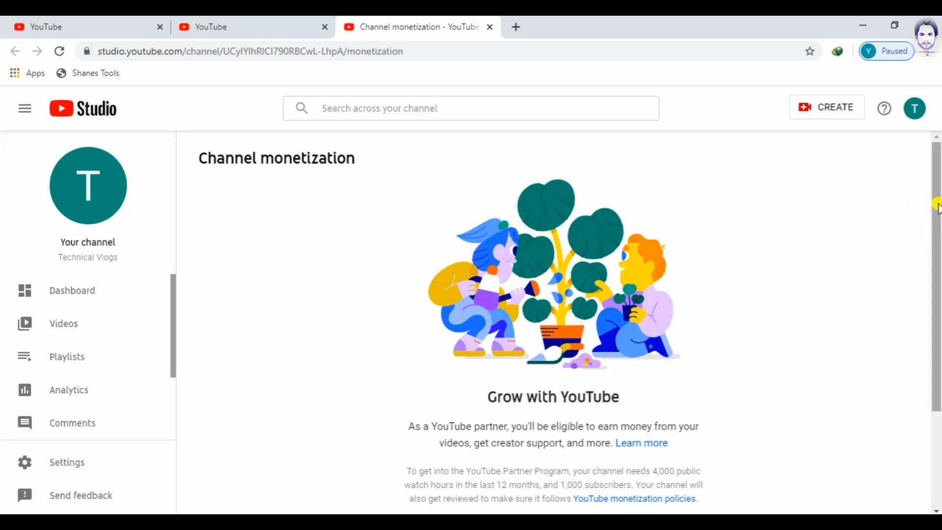
- Choose Notify Me When Eligible, then close the Channel monetization and Status and Features tabs
left_click_drag(937, 206, 938, 300)
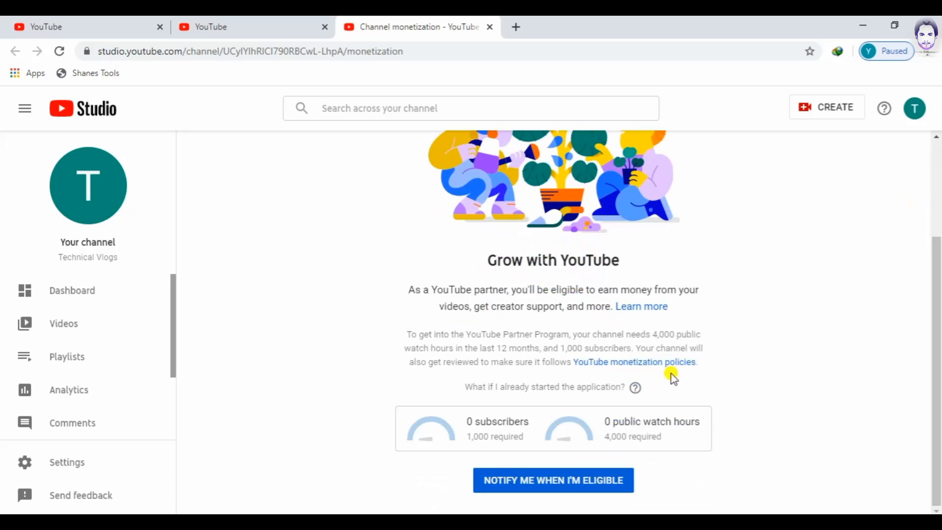
left_click(588, 482)
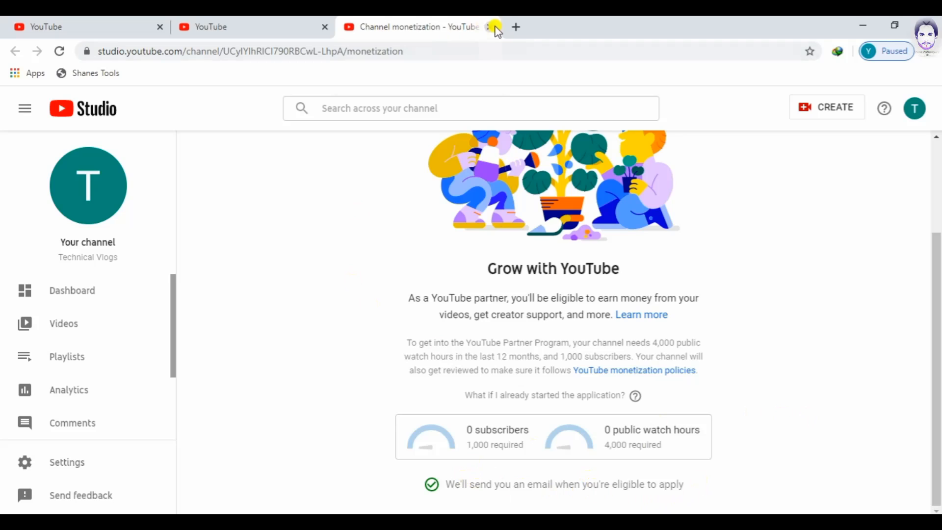
left_click(495, 27)
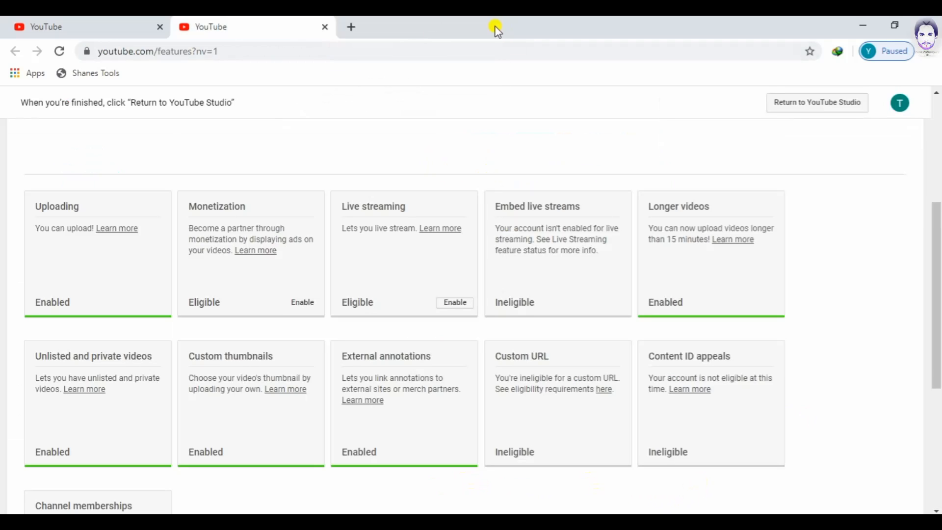
left_click(325, 28)
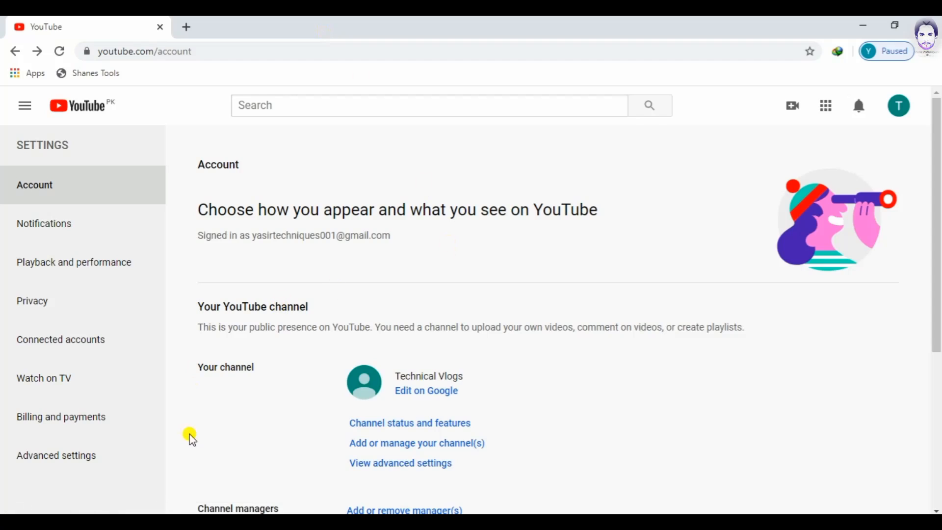
- Open Billing and payments from the Account settings sidebar to see quick purchase disabled
left_click_drag(937, 231, 938, 296)
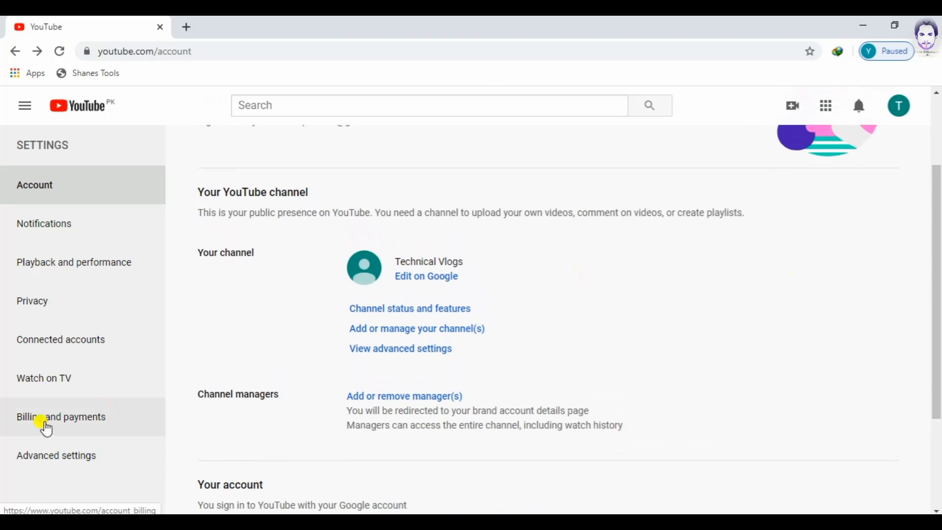
left_click(47, 429)
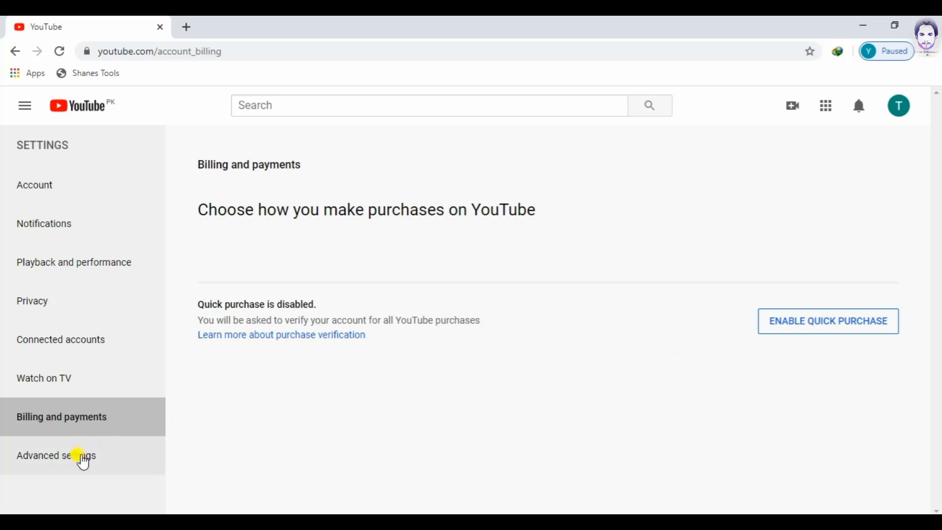
- Review Advanced settings, which show the channel ineligible for a custom URL, then return to Account
left_click(78, 466)
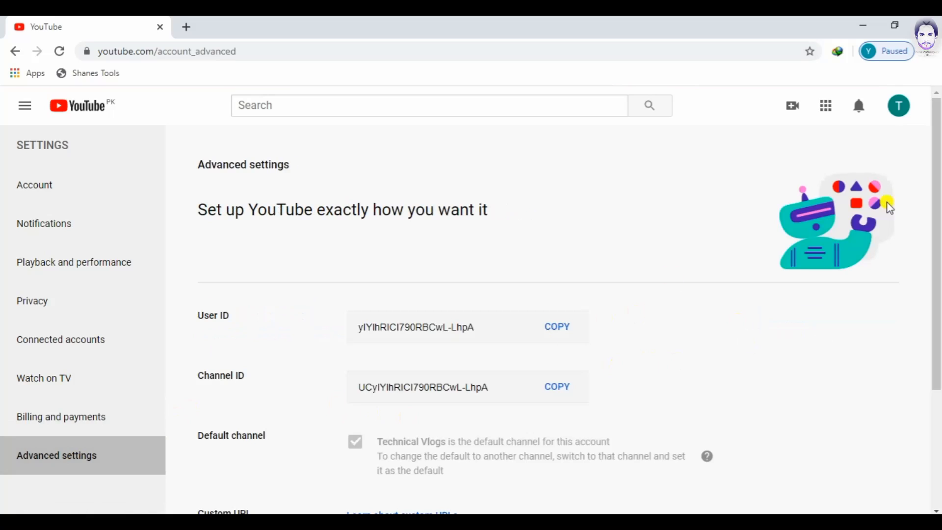
left_click_drag(937, 206, 939, 352)
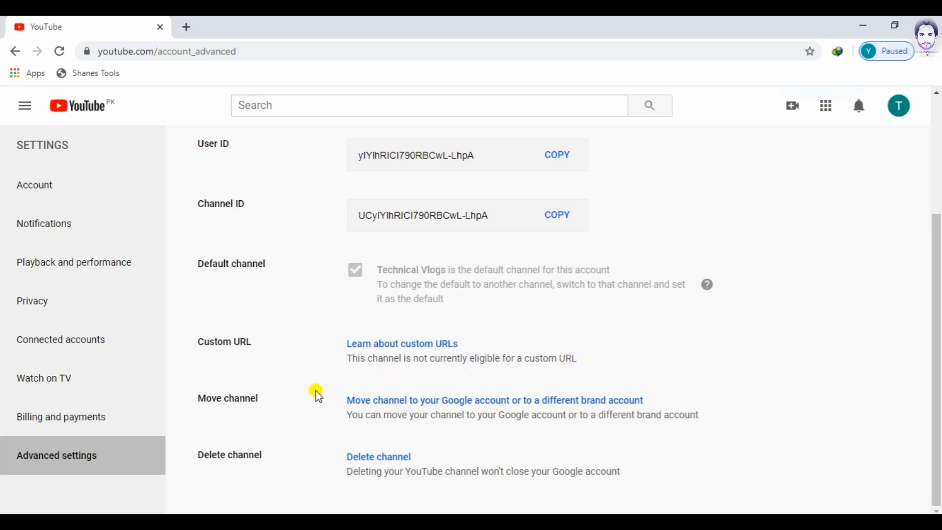
scroll(314, 372, "up", 3)
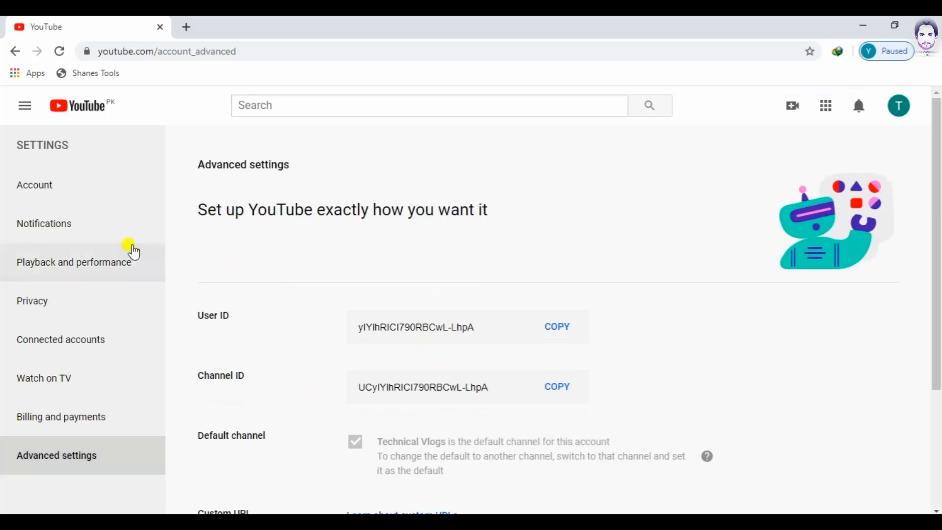
left_click(32, 191)
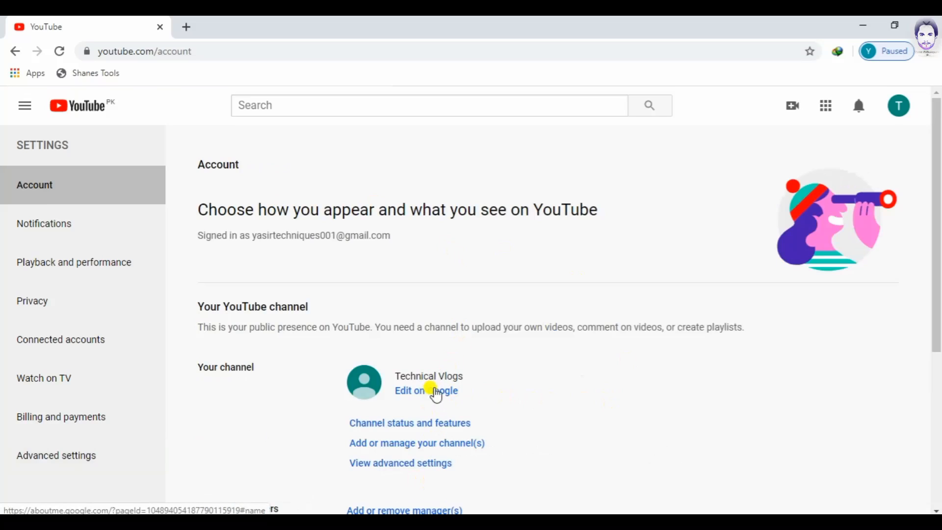
- Open the Technical Vlogs name in Google About me and cancel without changing it
left_click(433, 391)
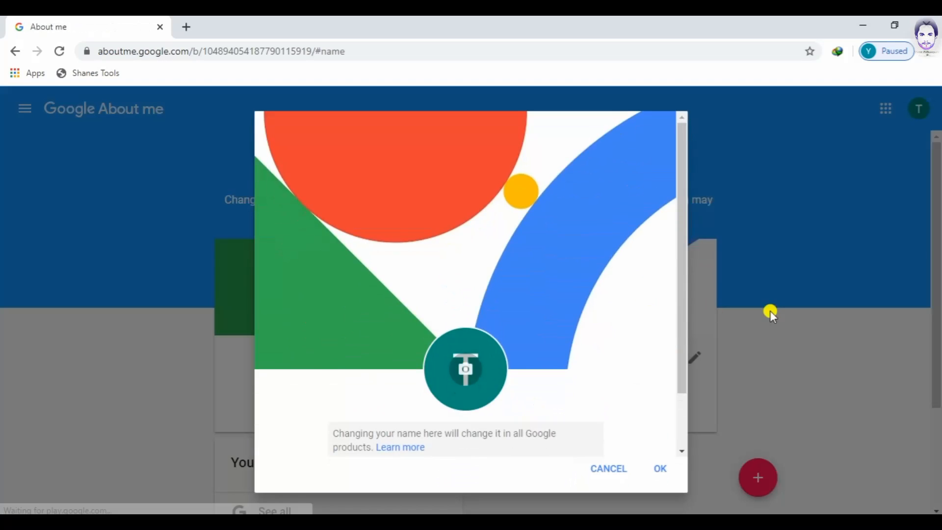
scroll(679, 211, "down", 2)
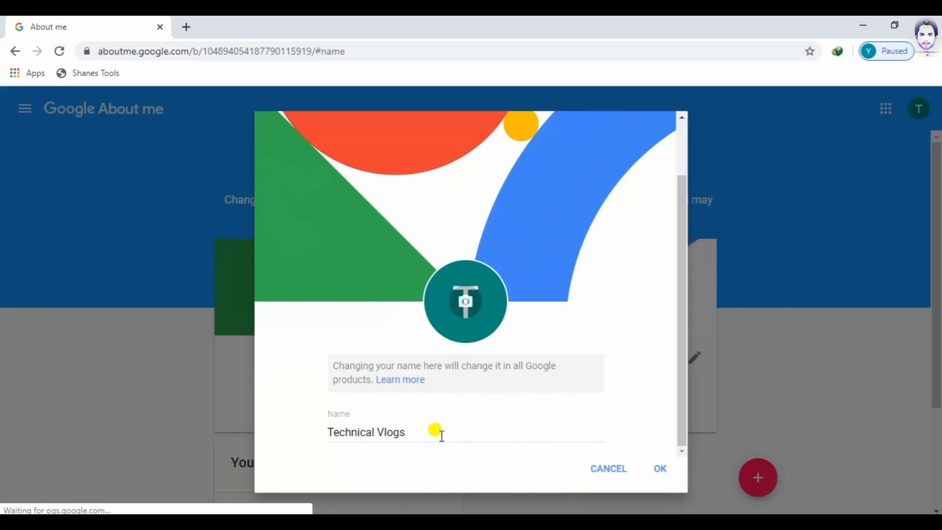
left_click(442, 435)
left_click_drag(414, 435, 300, 440)
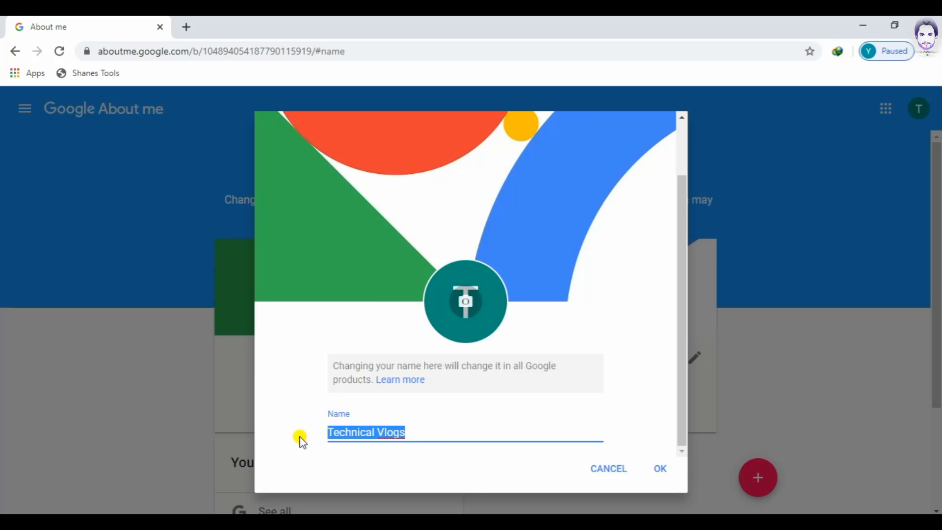
left_click(447, 418)
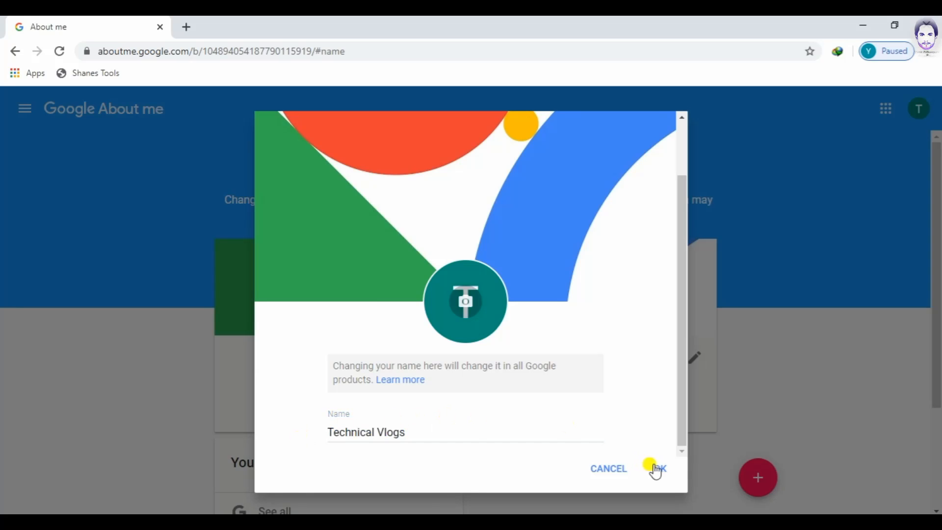
left_click(606, 469)
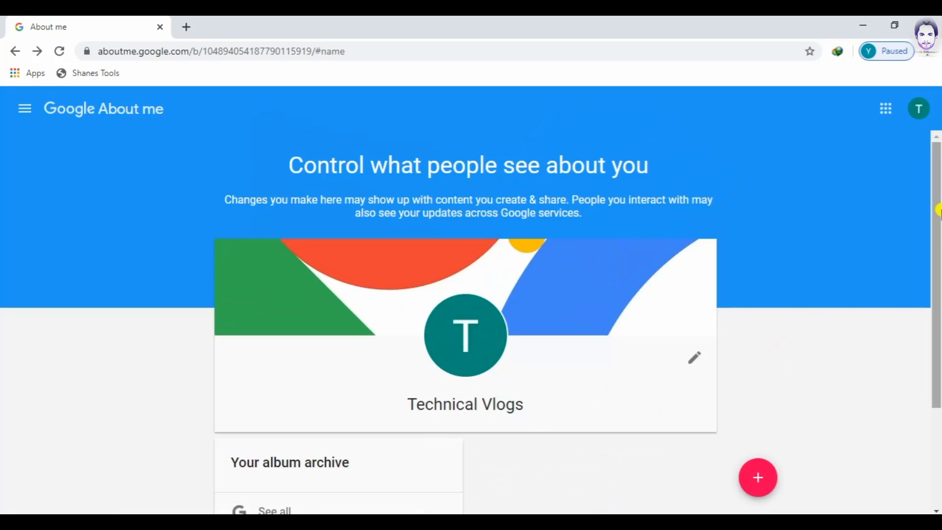
- Go back to YouTube's Account settings and open the account menu
scroll(937, 271, "down", 2)
left_click_drag(937, 271, 919, 139)
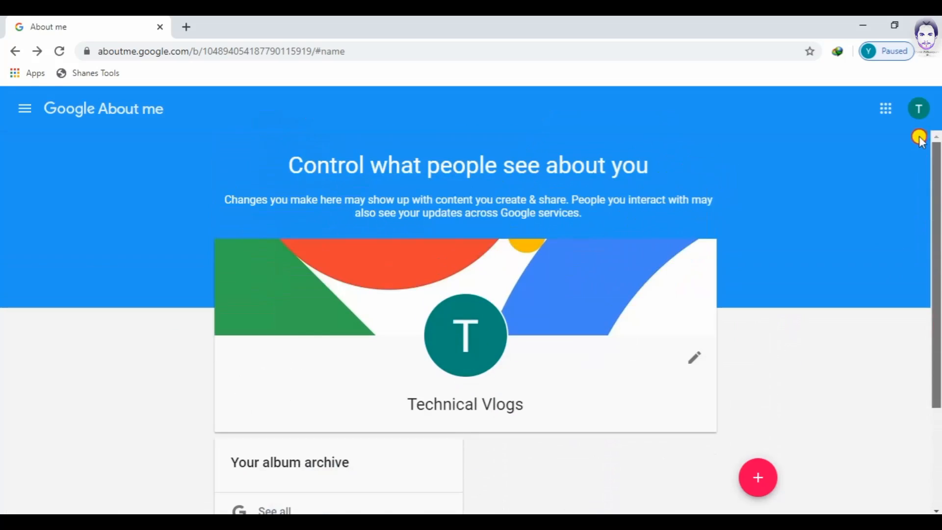
left_click(16, 54)
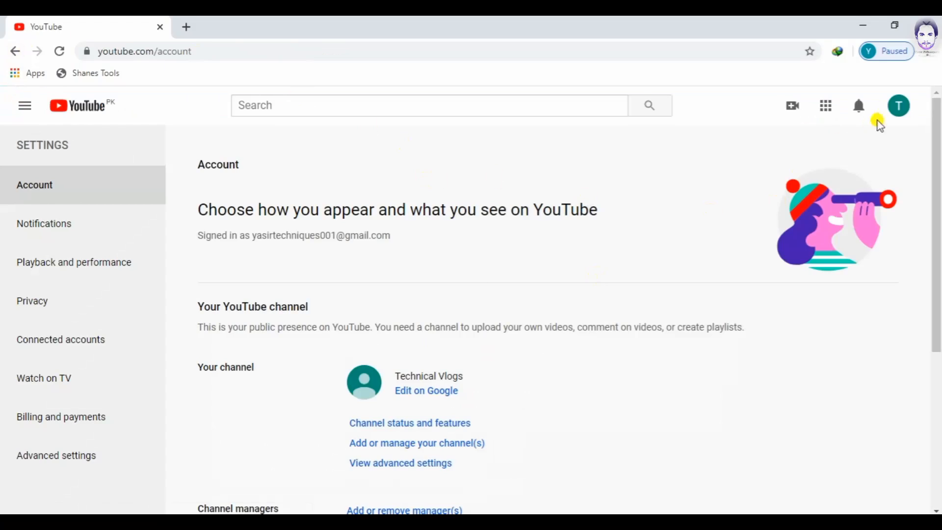
left_click(894, 114)
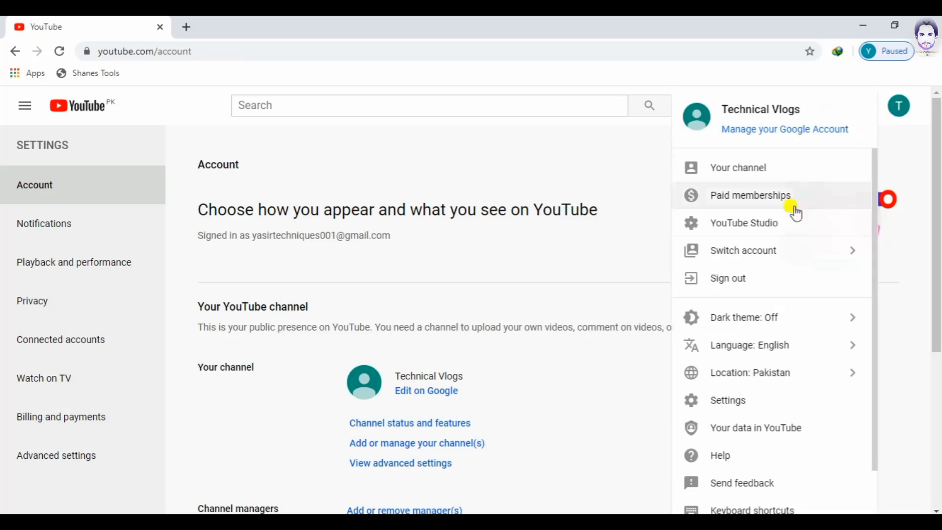
- Open YouTube Studio and show the channel's uploaded videos
left_click(731, 226)
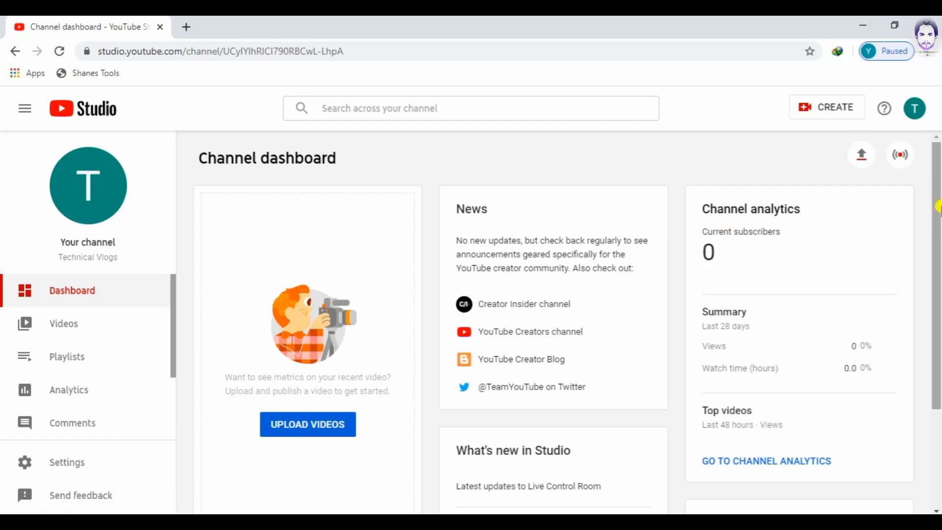
mouse_move(938, 207)
left_mouse_down()
mouse_move(938, 302)
mouse_move(938, 206)
left_mouse_up()
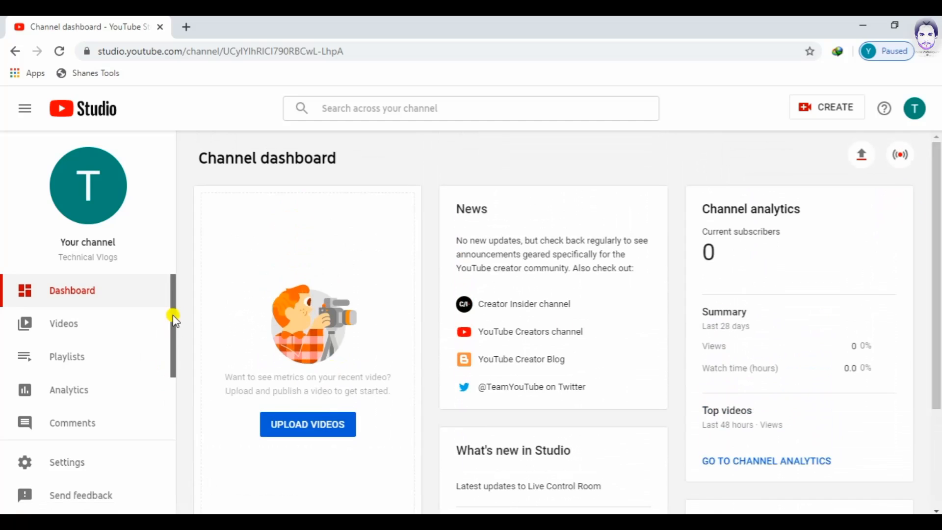
left_click_drag(174, 319, 167, 298)
left_click(59, 335)
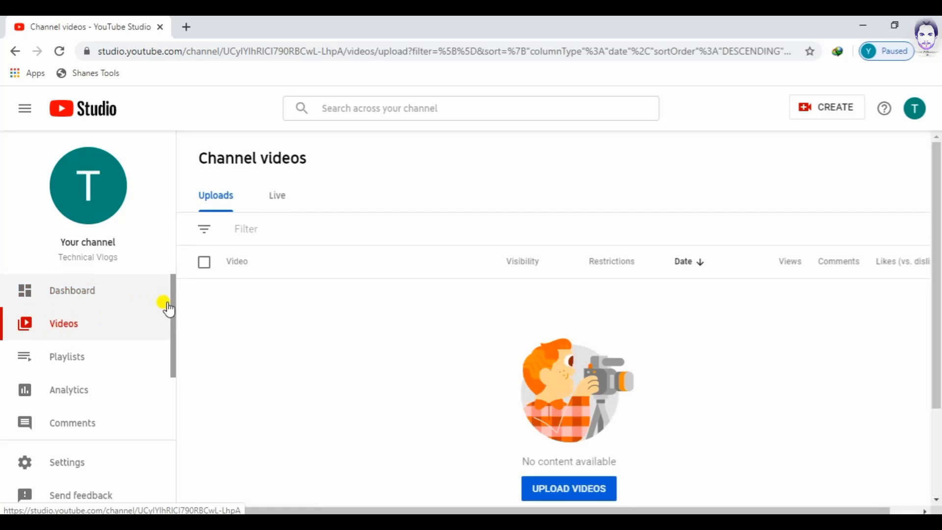
- View the Technical Vlogs analytics for the last 28 days and open Studio Settings
left_click(66, 395)
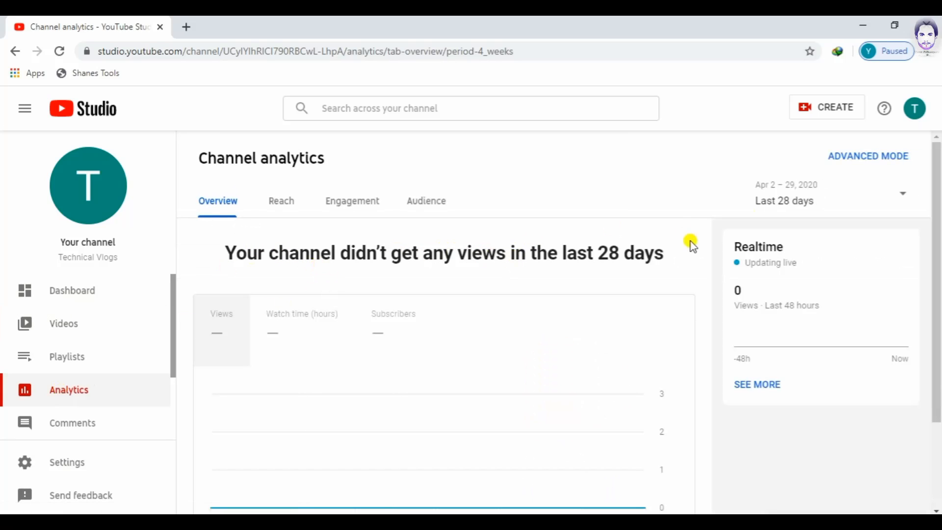
left_click_drag(938, 201, 932, 162)
left_click_drag(179, 342, 175, 343)
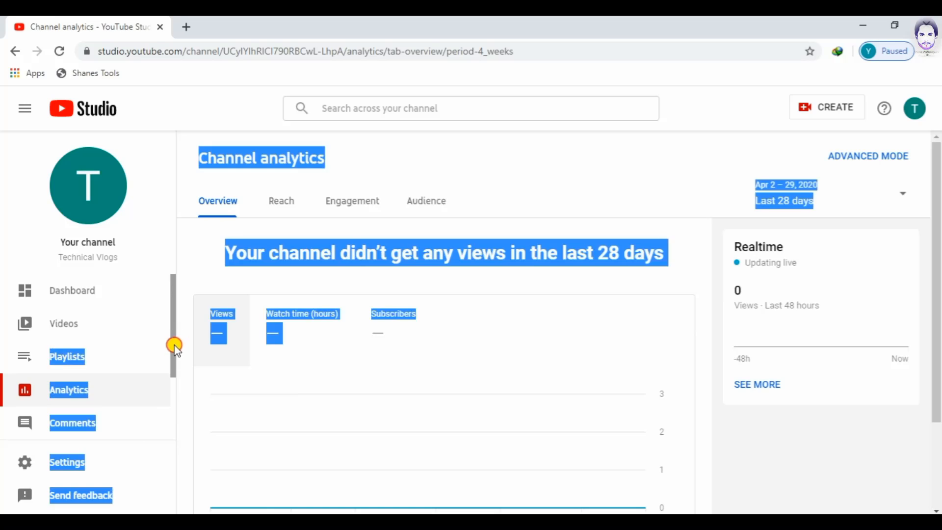
left_click(203, 357)
left_click_drag(174, 314, 177, 389)
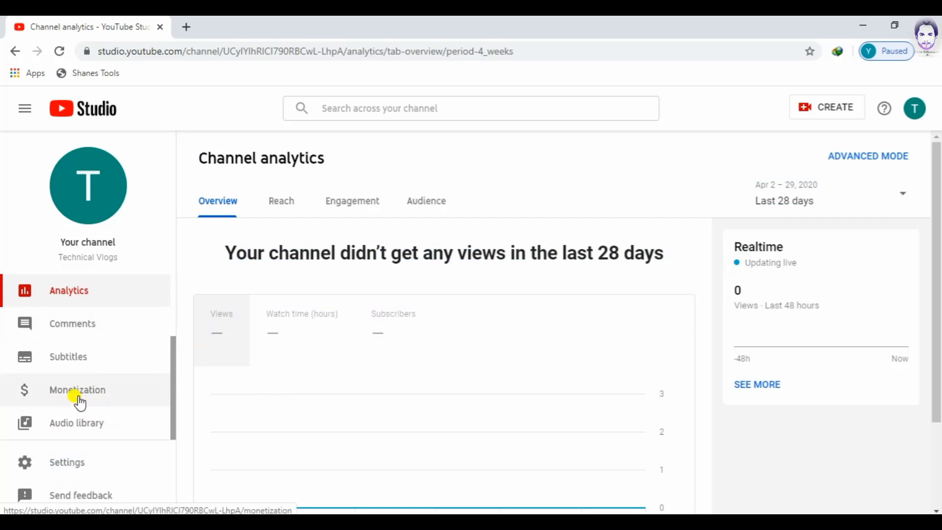
left_click(60, 464)
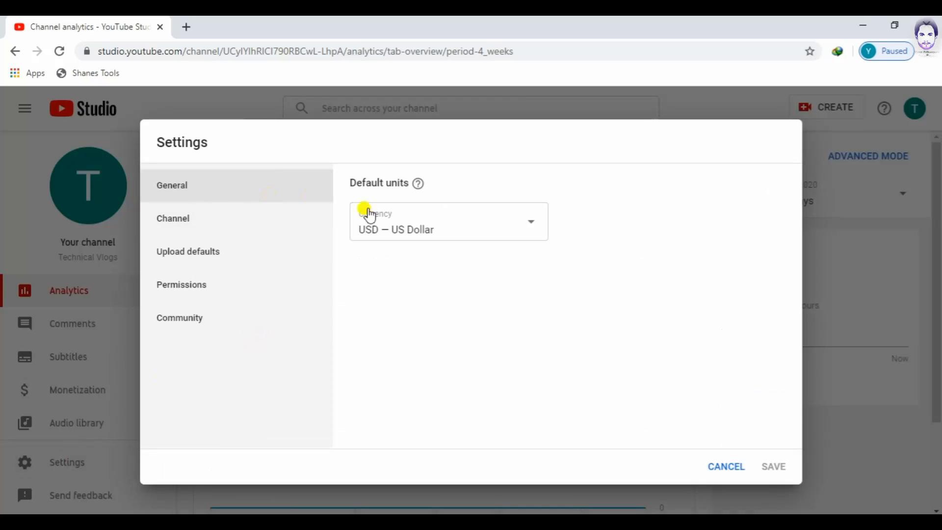
- Under Channel > Advanced settings, set Technical Vlogs as not made for kids
left_click(210, 224)
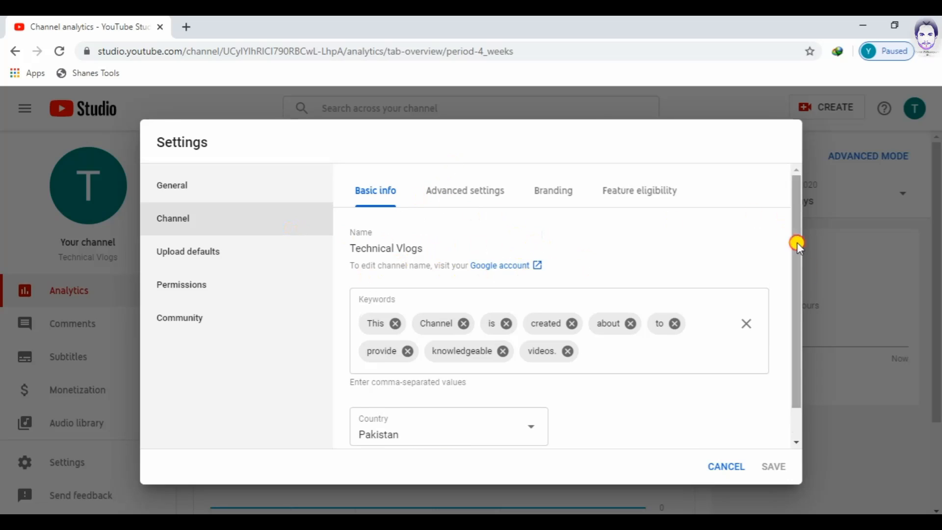
left_click_drag(797, 245, 799, 199)
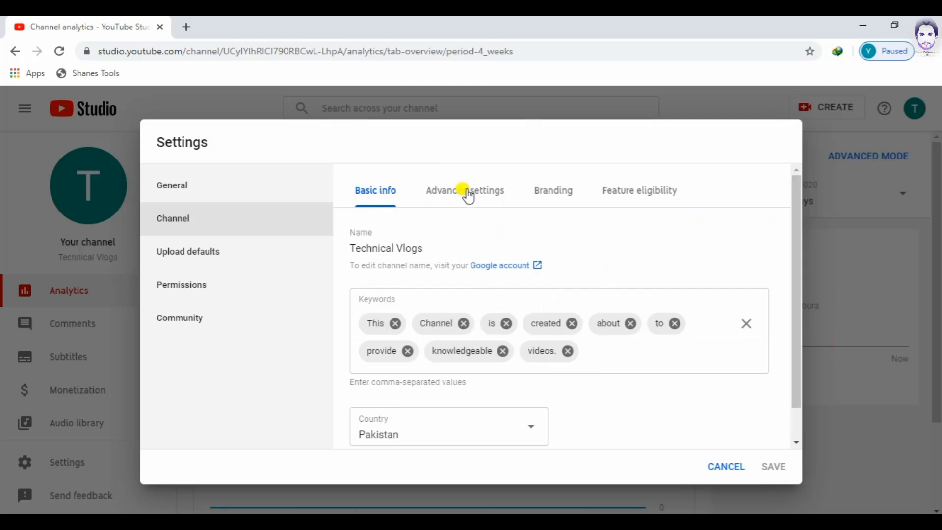
left_click(468, 195)
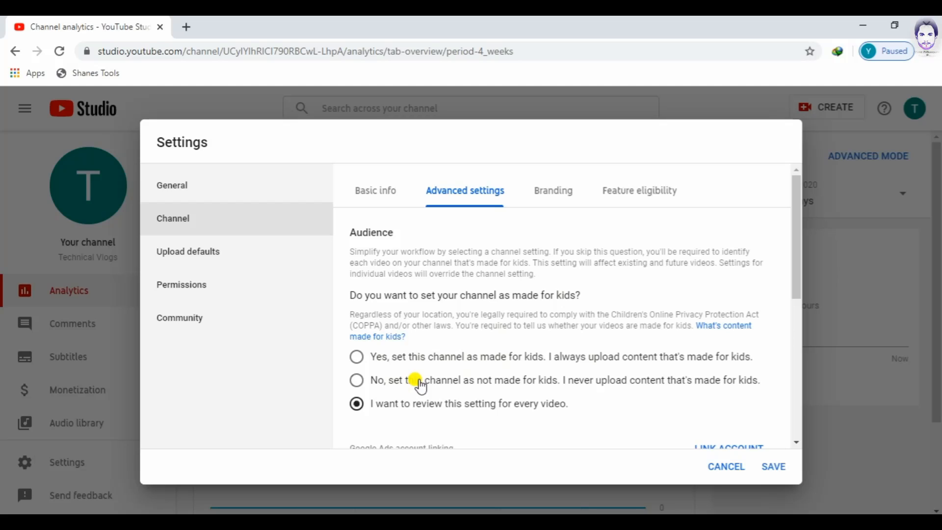
left_click(418, 383)
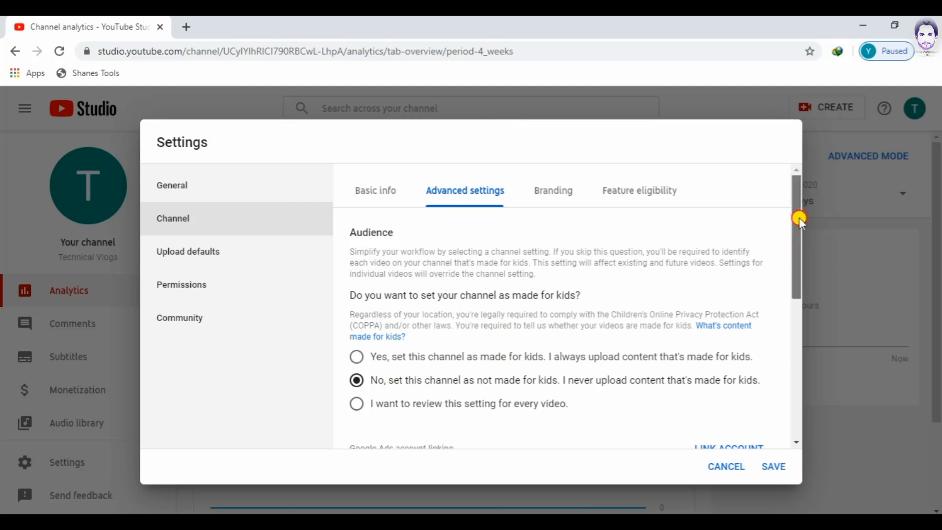
left_click_drag(800, 221, 791, 189)
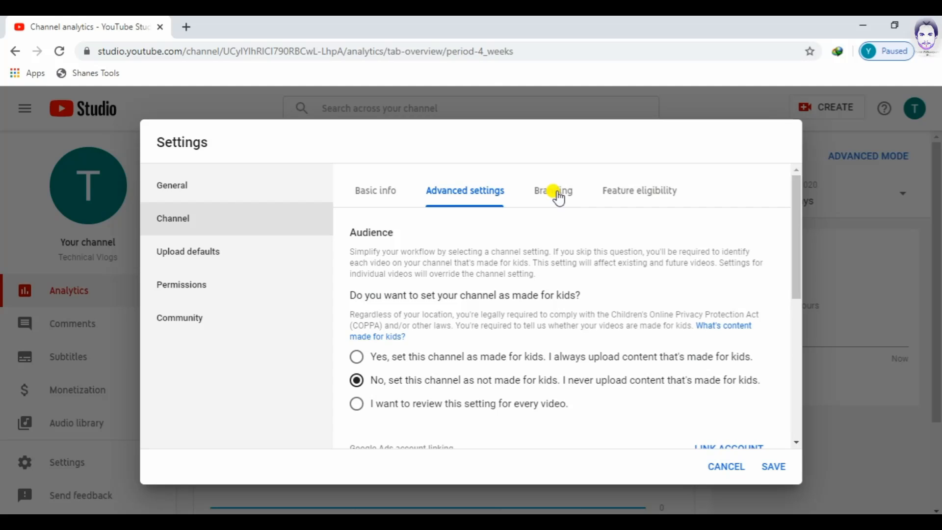
left_click(557, 194)
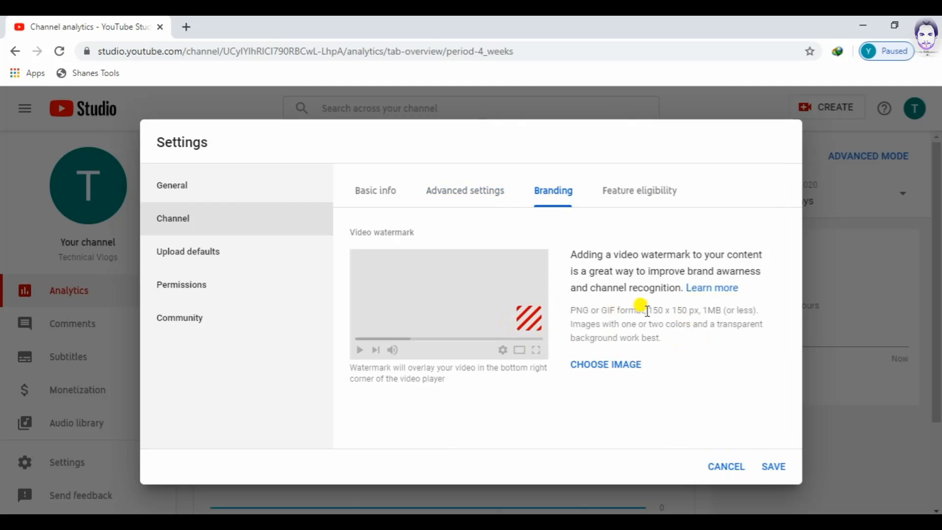
- Upload the subscribe image from Desktop as the Branding video watermark
left_click_drag(647, 311, 689, 312)
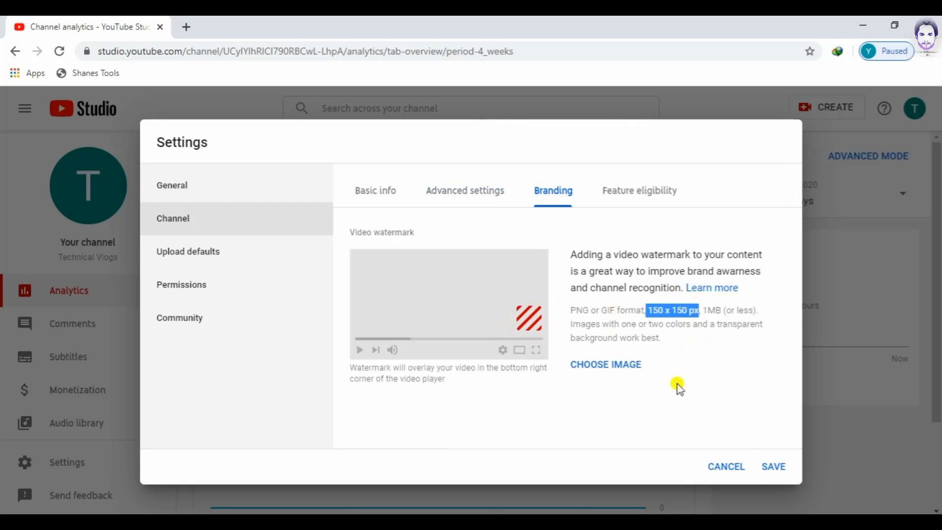
left_click(668, 404)
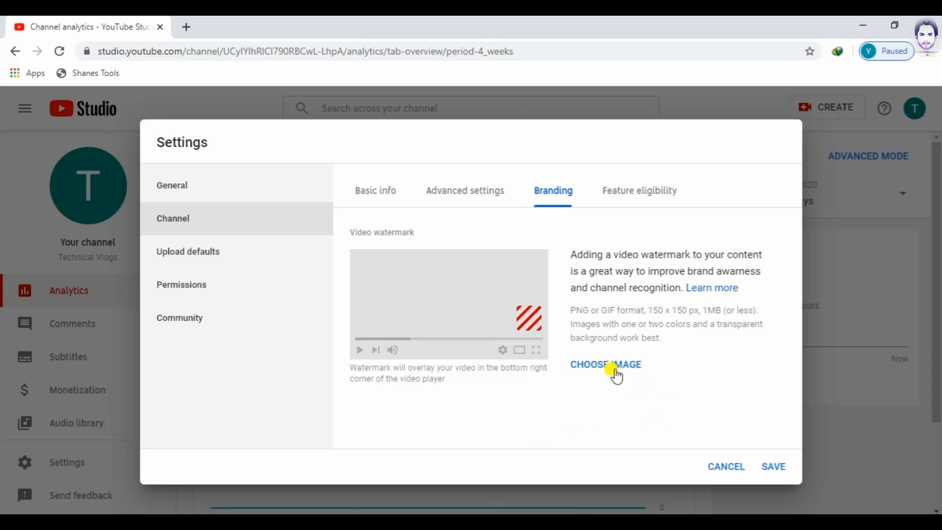
left_click(613, 373)
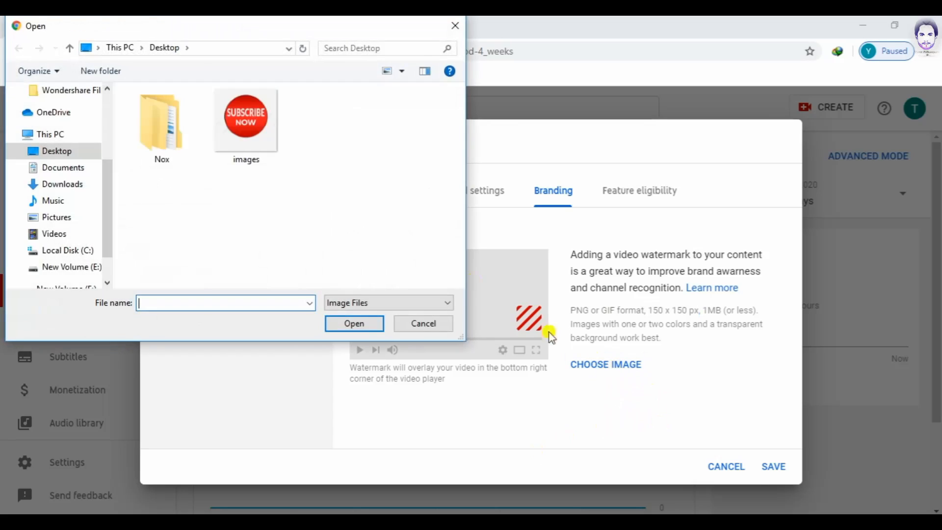
left_click(268, 138)
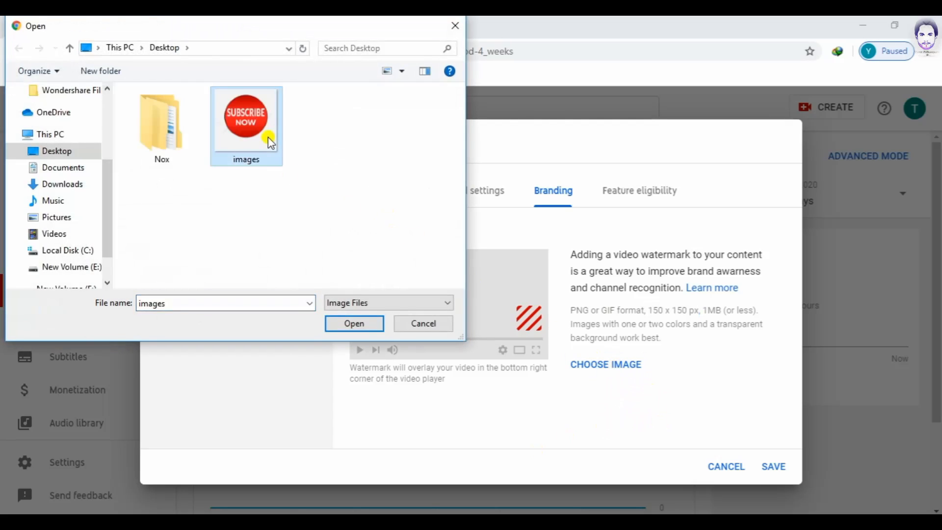
left_click(355, 325)
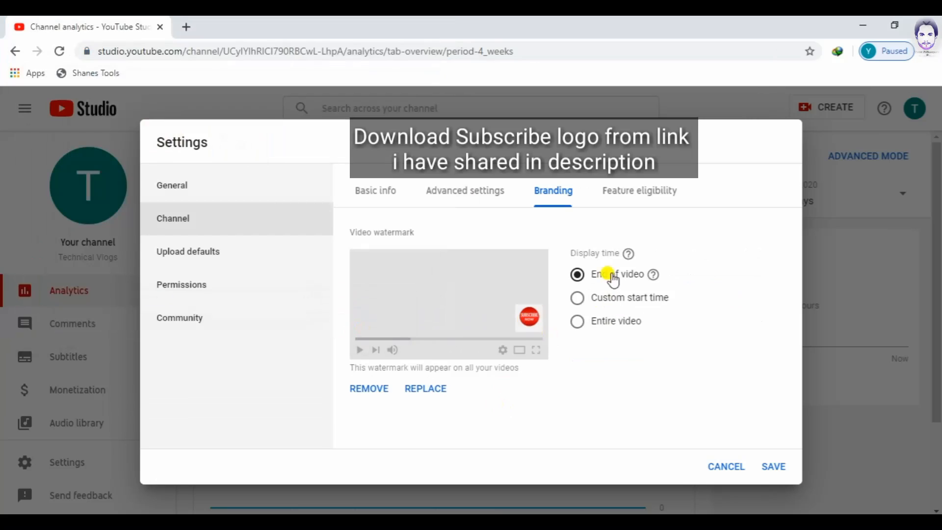
- Set the watermark display time to Entire video, save the settings, and reopen Settings
left_click(626, 298)
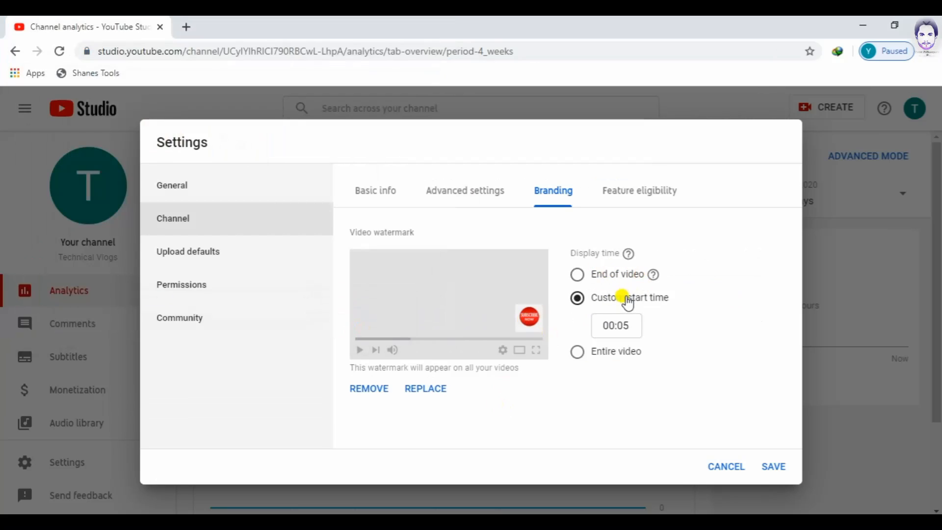
left_click(584, 353)
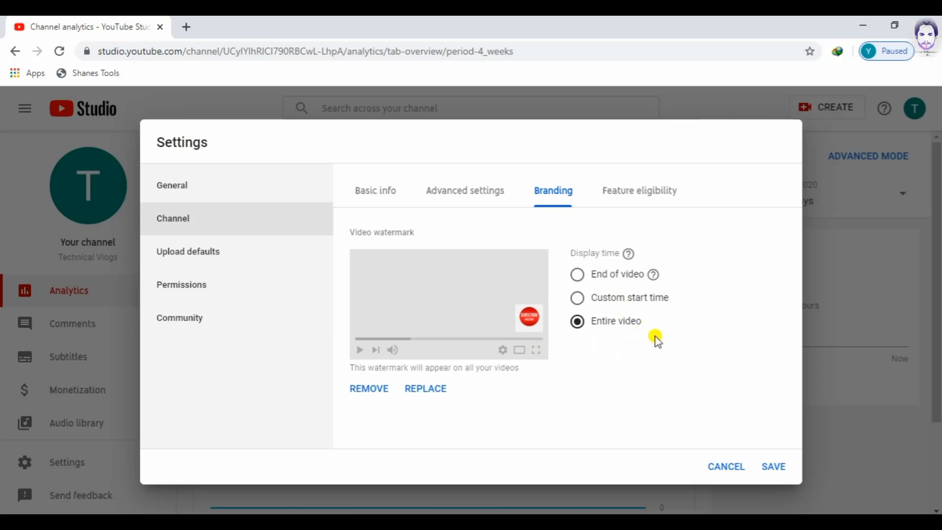
left_click(646, 196)
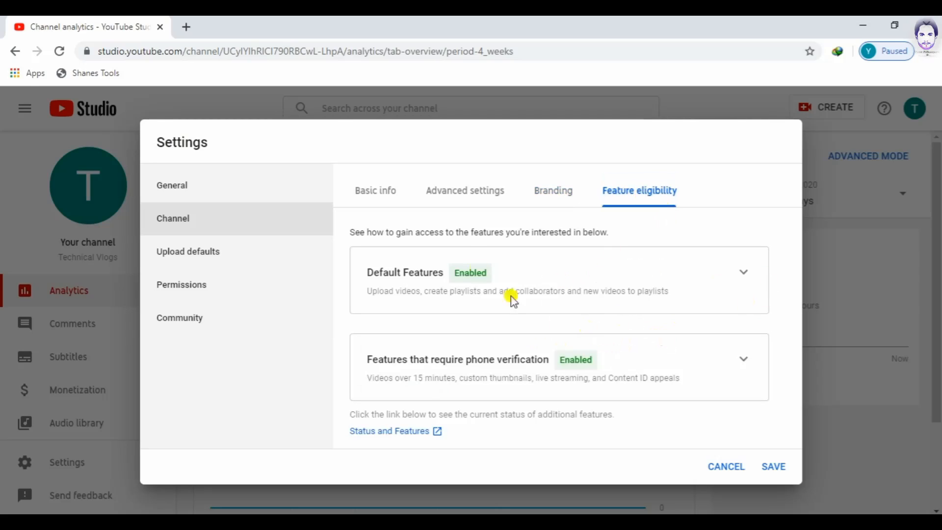
left_click(558, 195)
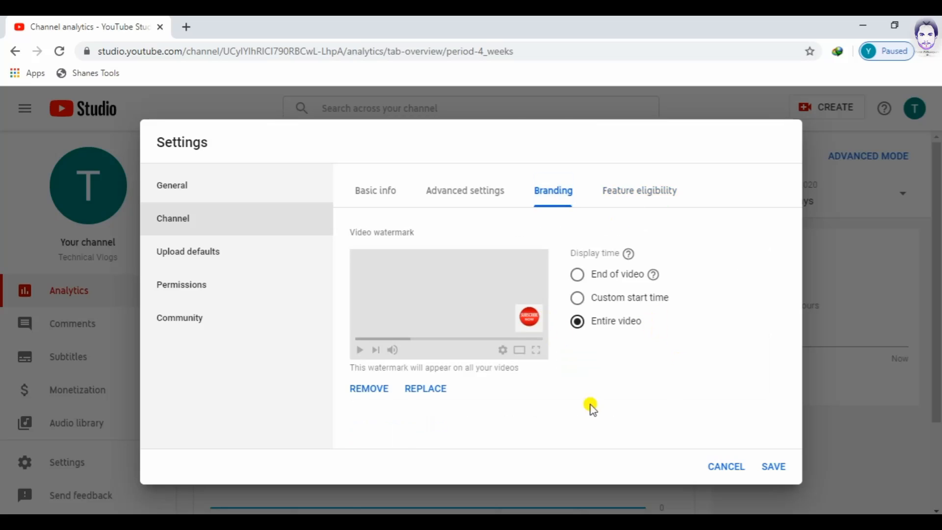
left_click(773, 469)
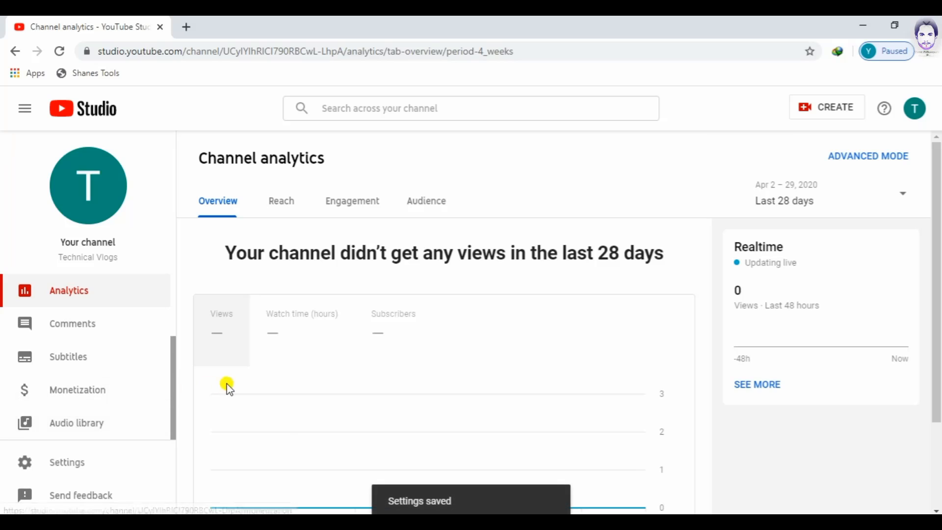
left_click(60, 467)
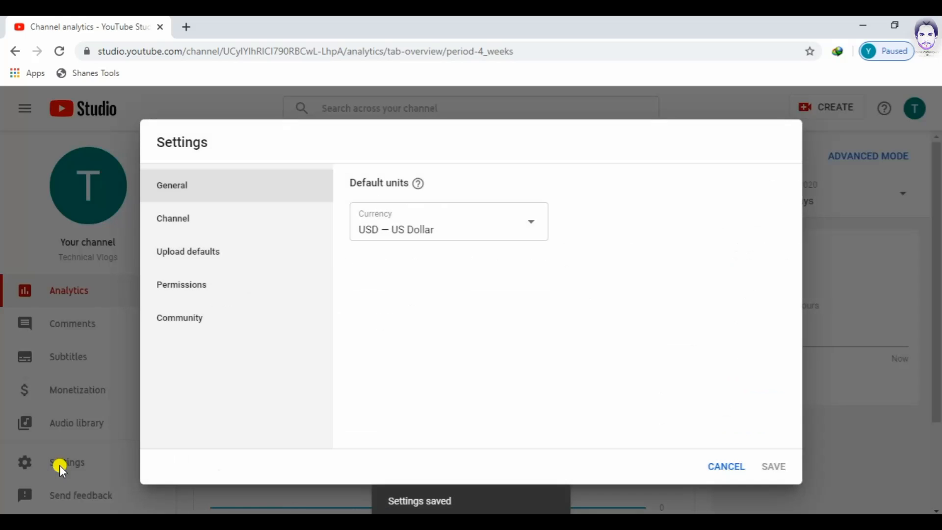
- Go from the Channel basic info keywords to Upload defaults, where title and description are empty
left_click(204, 228)
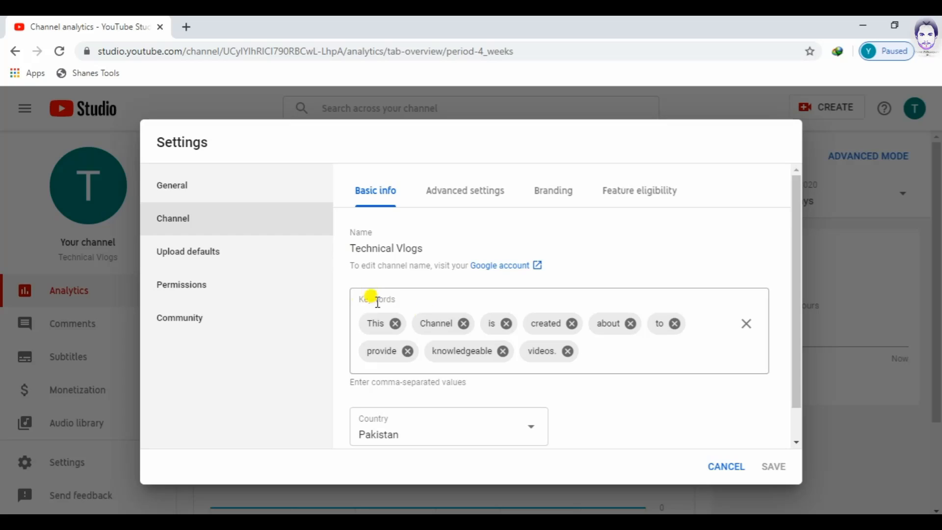
left_click(617, 354)
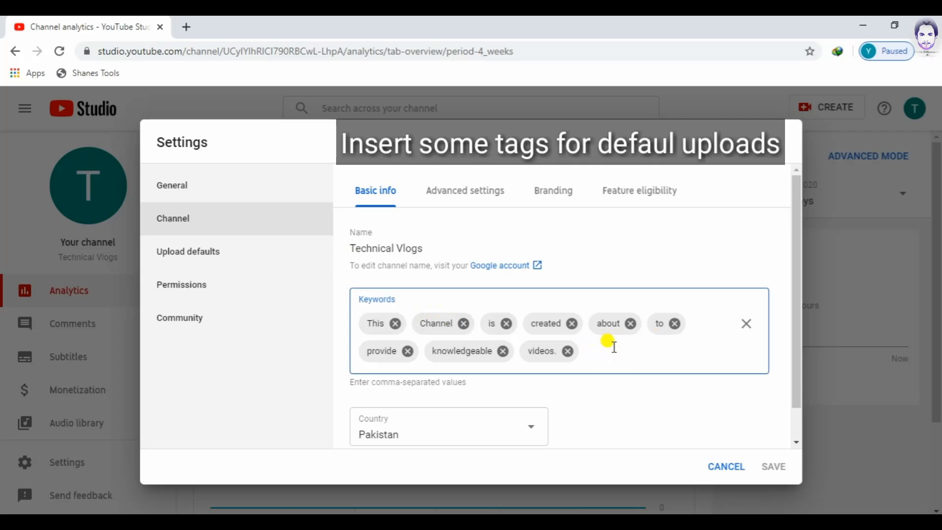
left_click(220, 260)
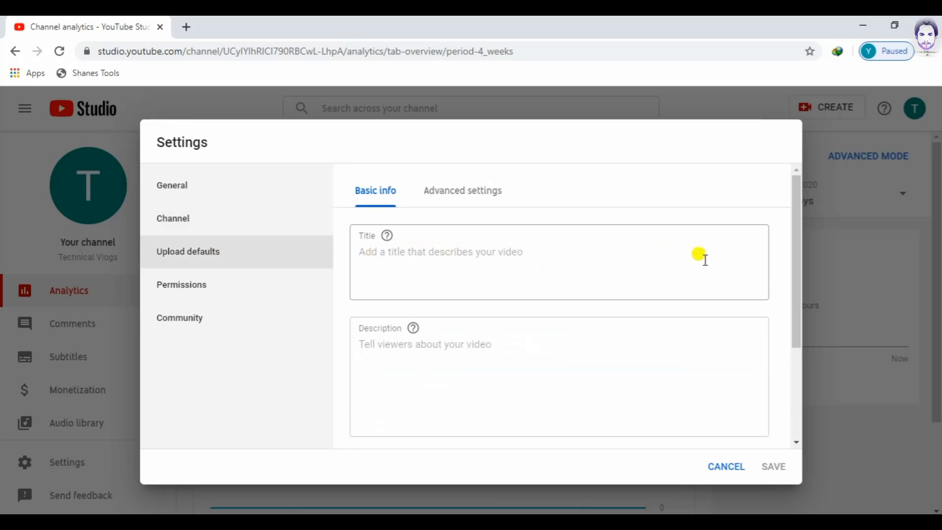
- Set new uploads to Public visibility by default in Upload defaults
left_click_drag(796, 237, 797, 276)
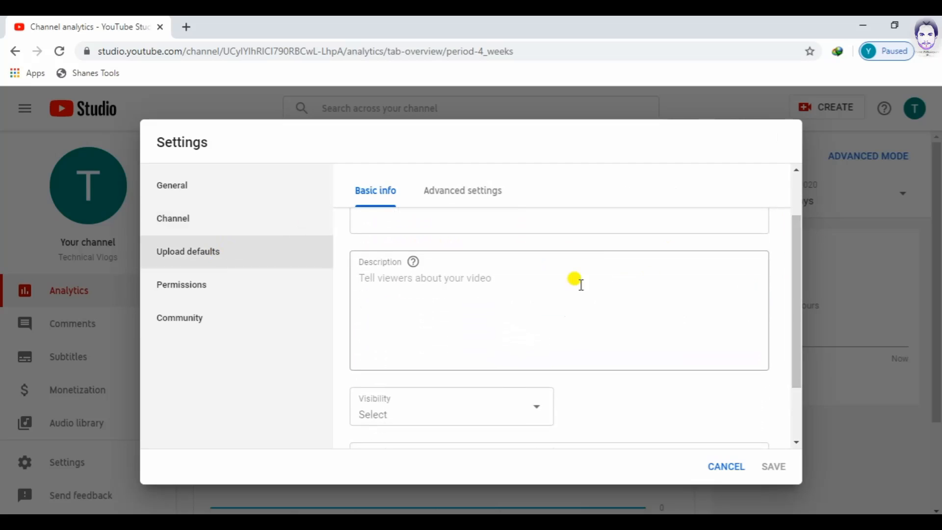
left_click(540, 413)
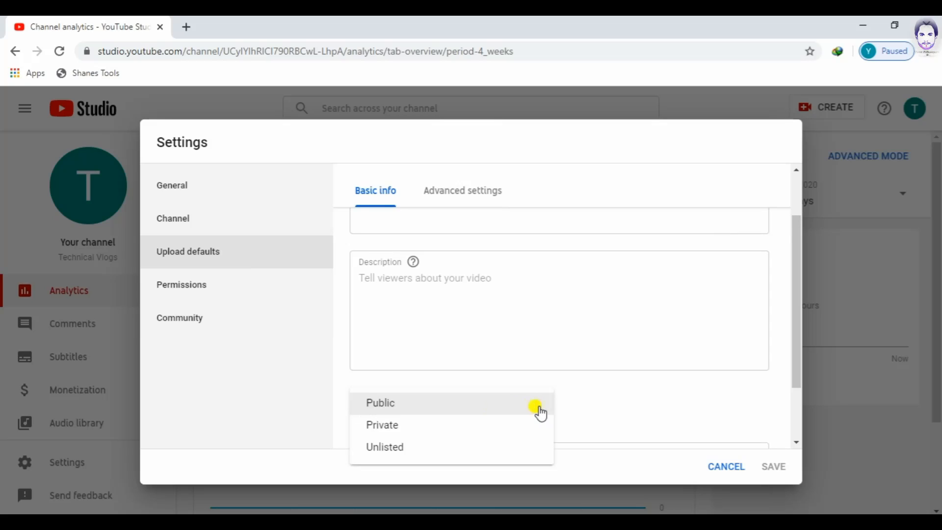
left_click(385, 408)
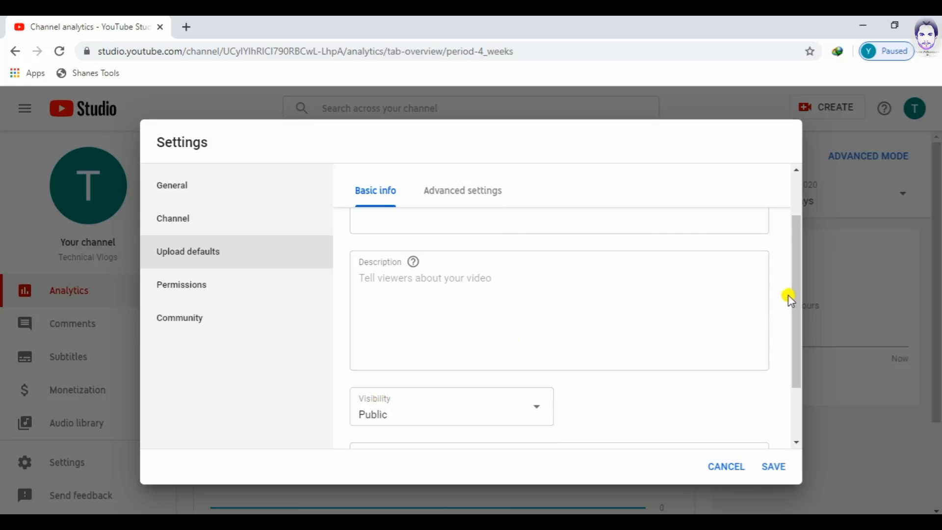
left_click_drag(795, 294, 797, 240)
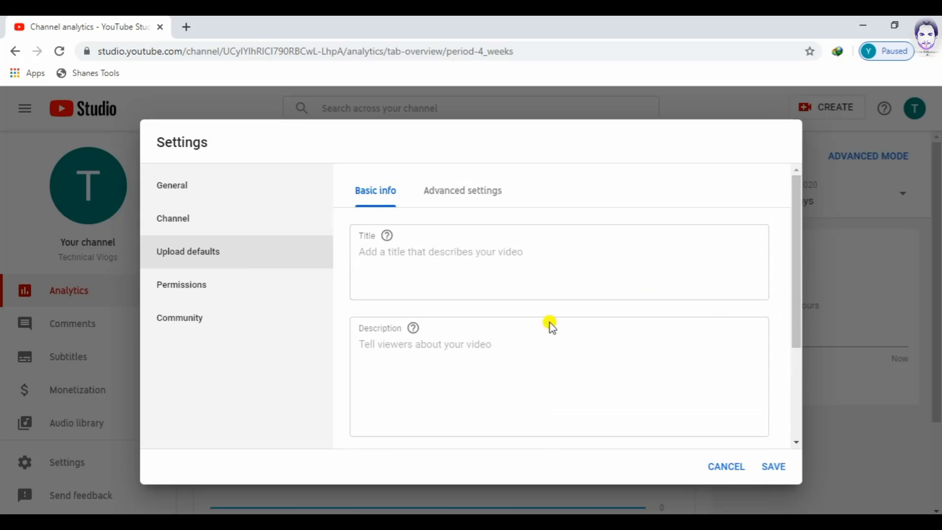
left_click(492, 354)
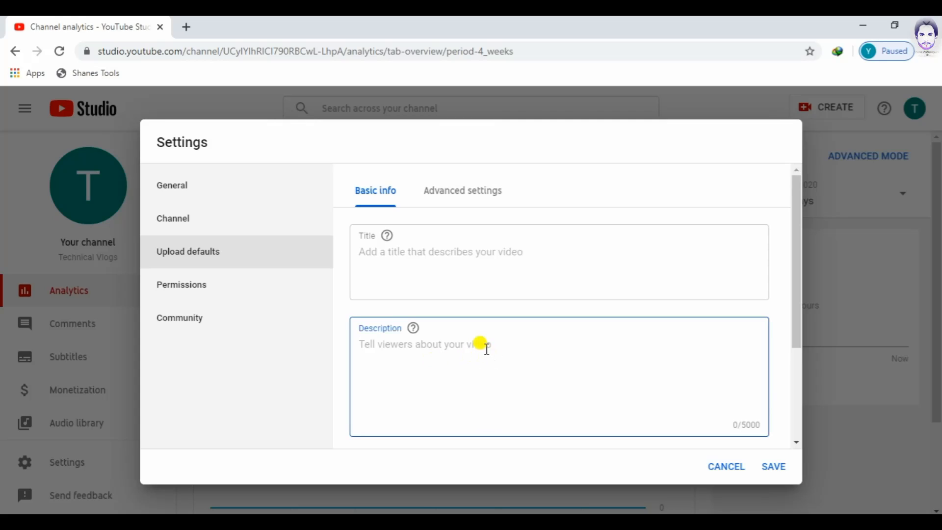
- In advanced upload defaults, set comment visibility to 'Hold all comments for review'
left_click(474, 197)
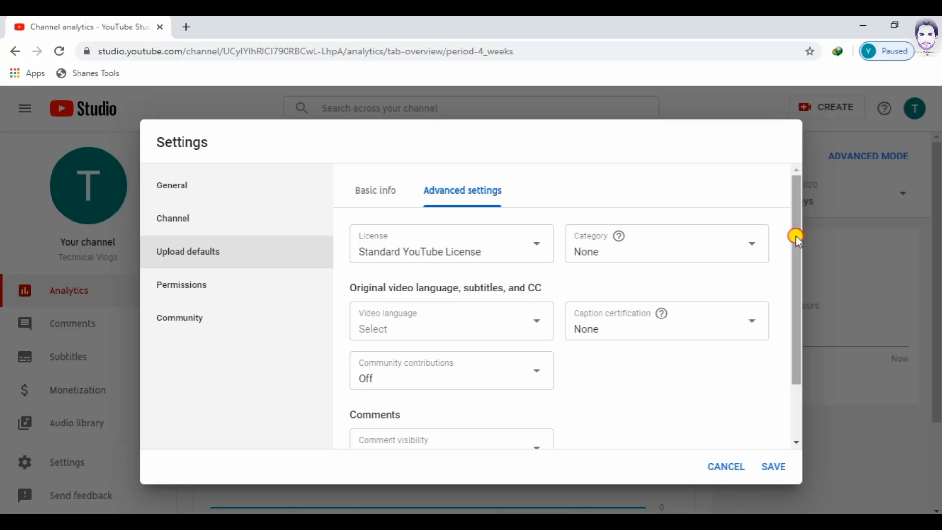
left_click_drag(795, 237, 805, 295)
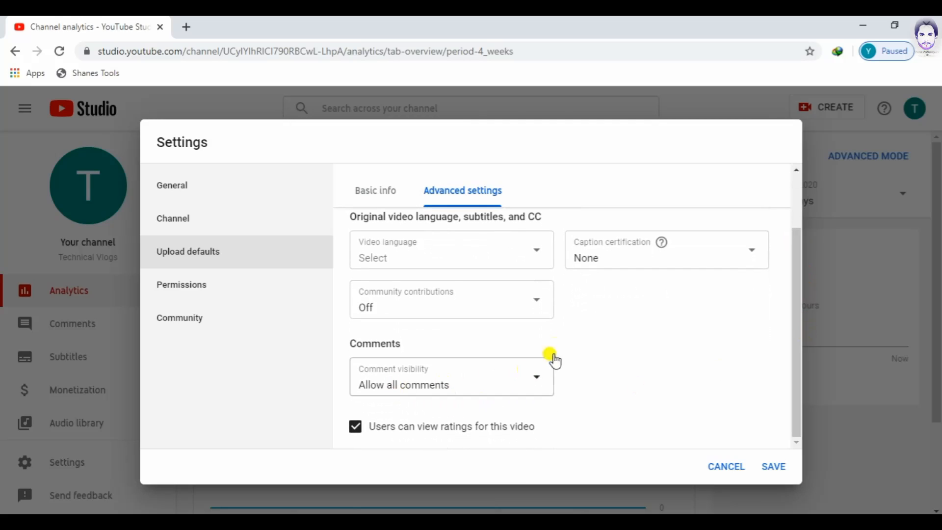
left_click(491, 386)
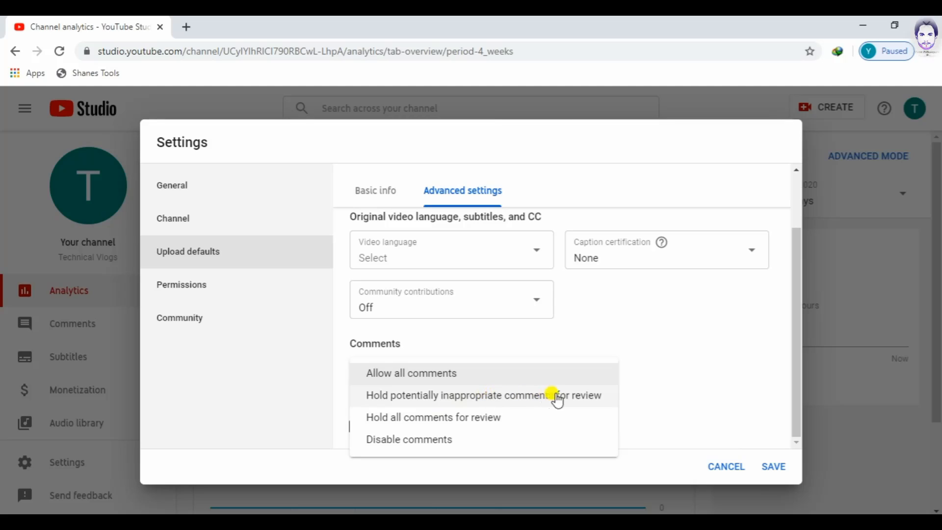
left_click(417, 419)
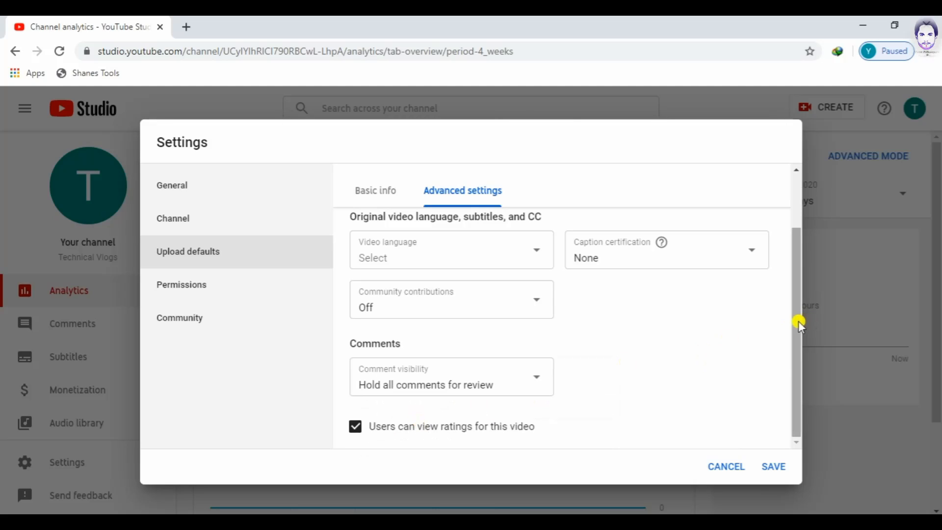
- Review the Permissions, Community and General settings, then save and return to Channel analytics
left_click_drag(798, 321, 796, 220)
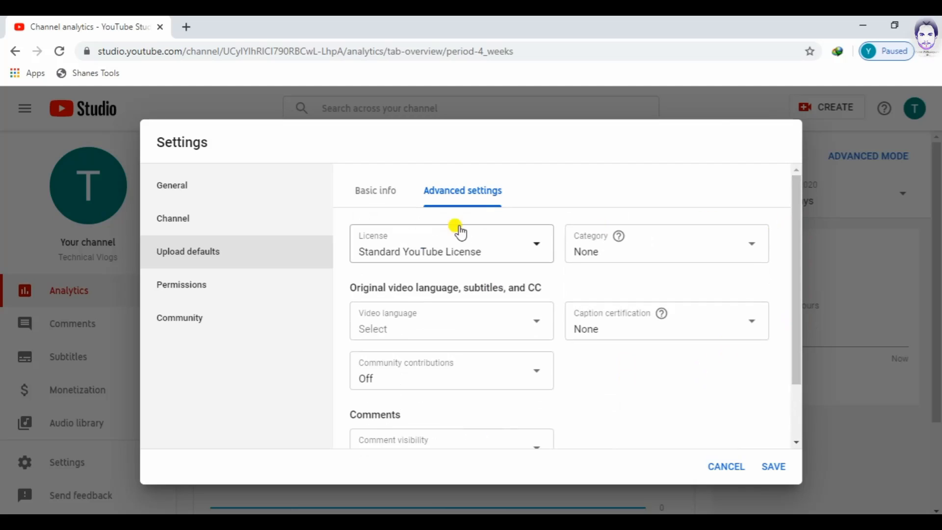
left_click(201, 291)
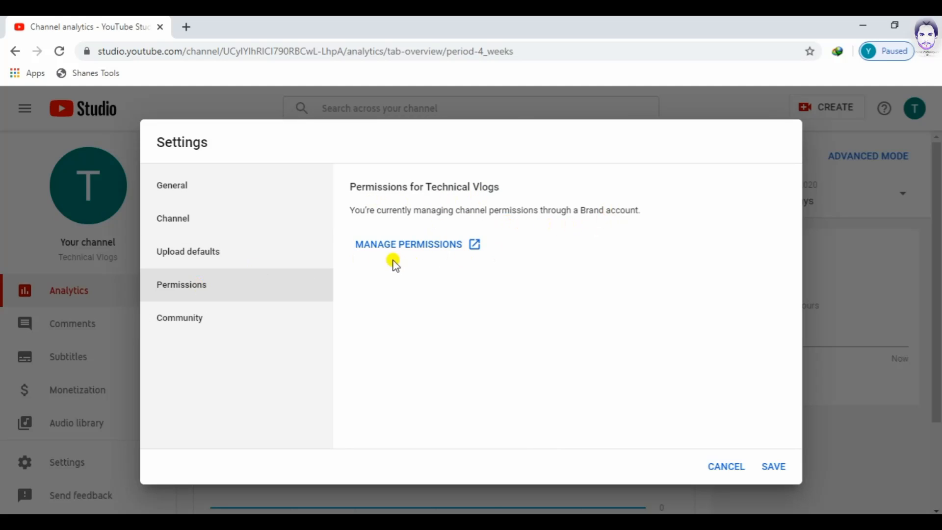
left_click(195, 322)
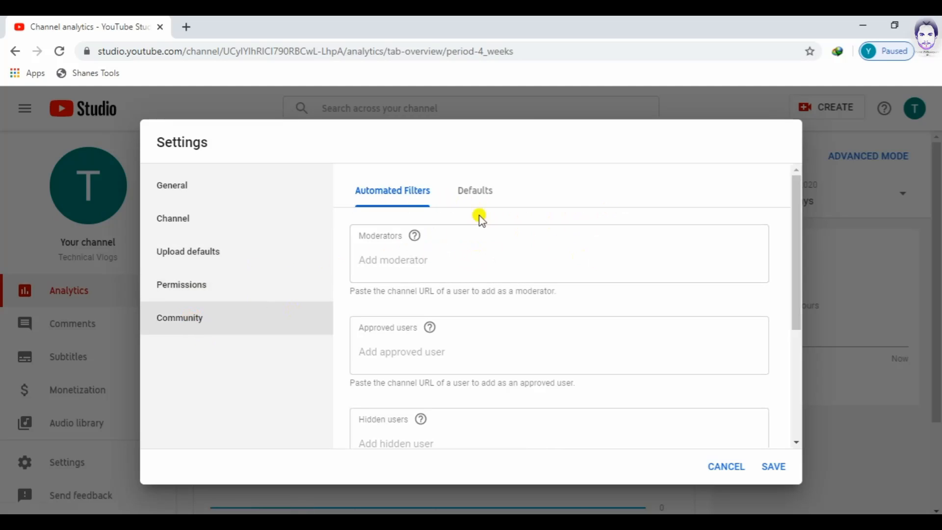
left_click(472, 197)
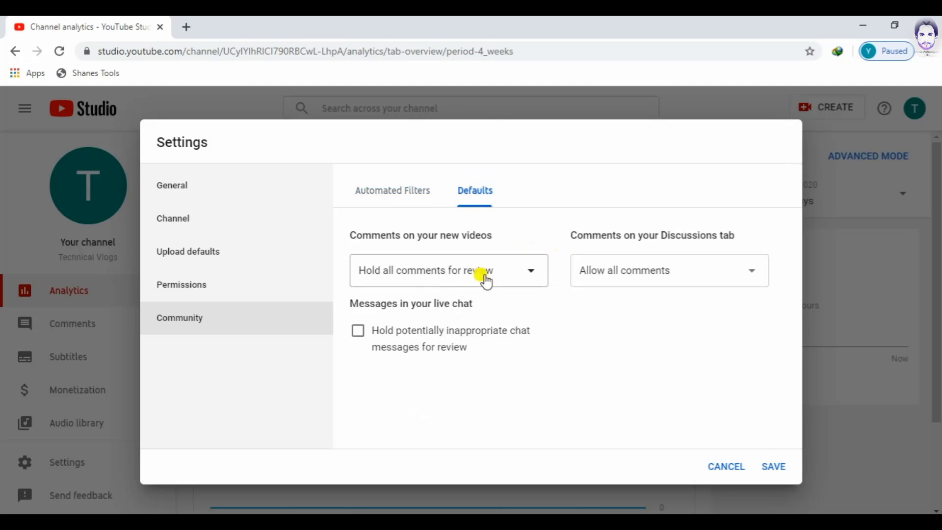
left_click(209, 206)
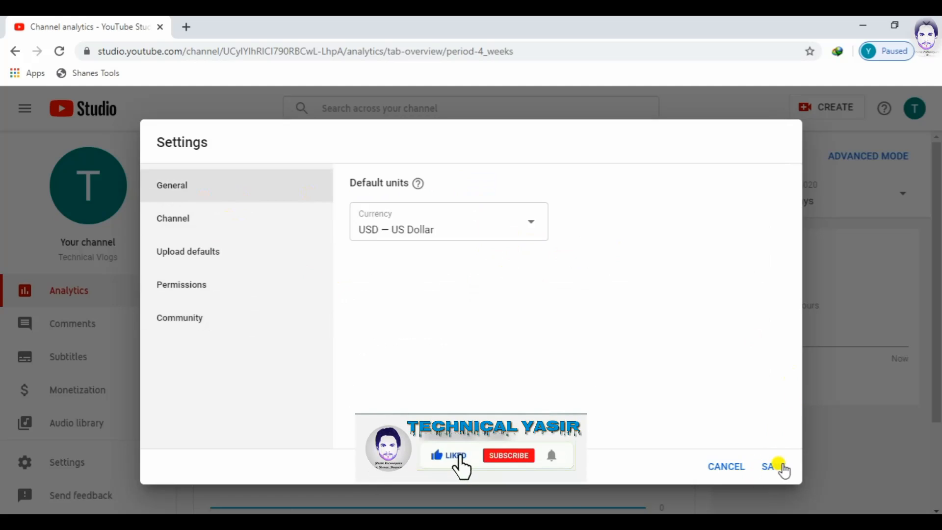
left_click(779, 466)
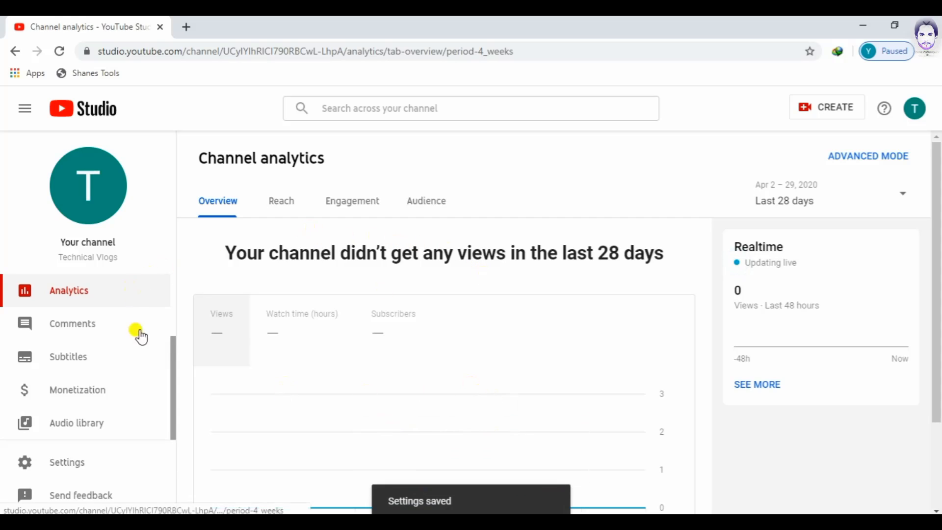
left_click_drag(172, 386, 170, 257)
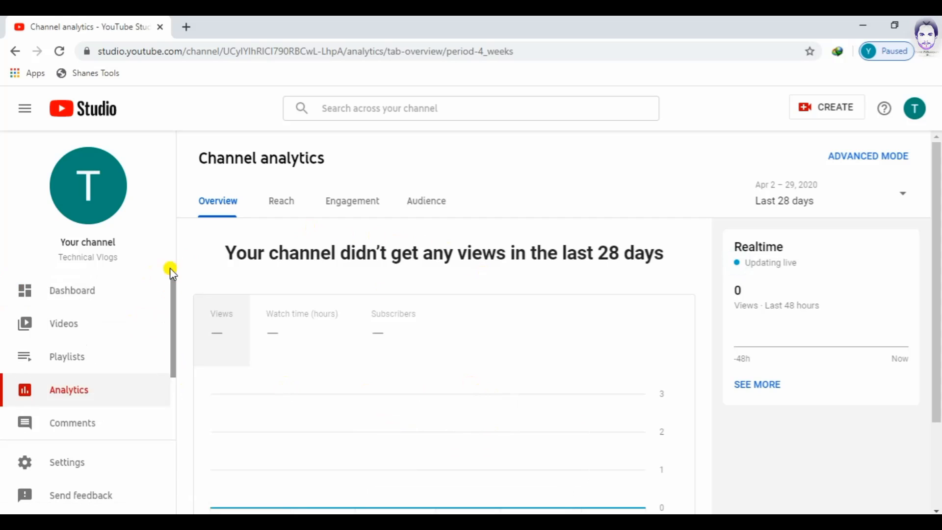
- From the Dashboard, start an upload and submit the Subscribe Page file
left_click(71, 295)
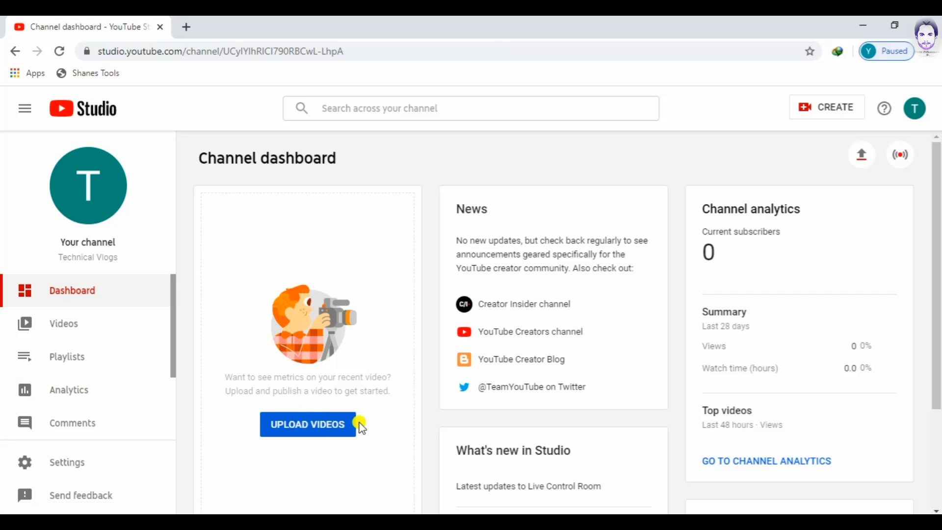
left_click(308, 427)
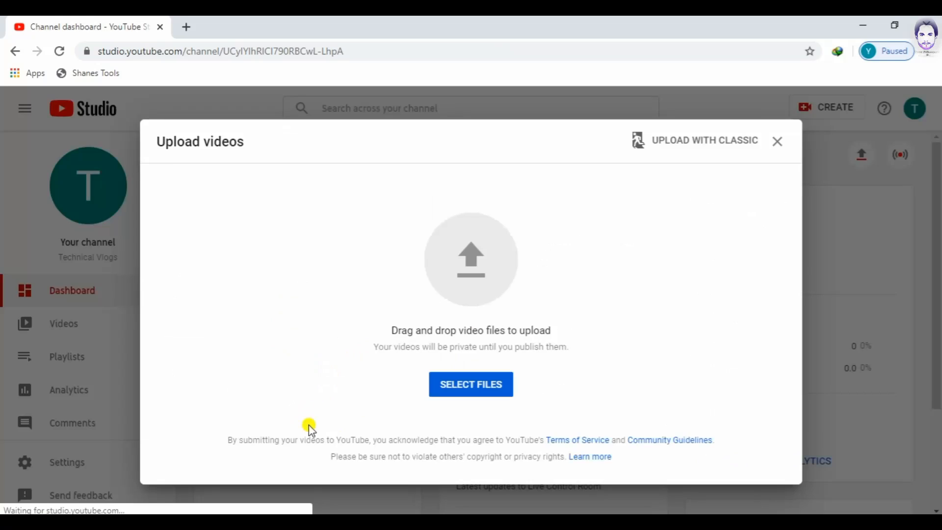
left_click(479, 387)
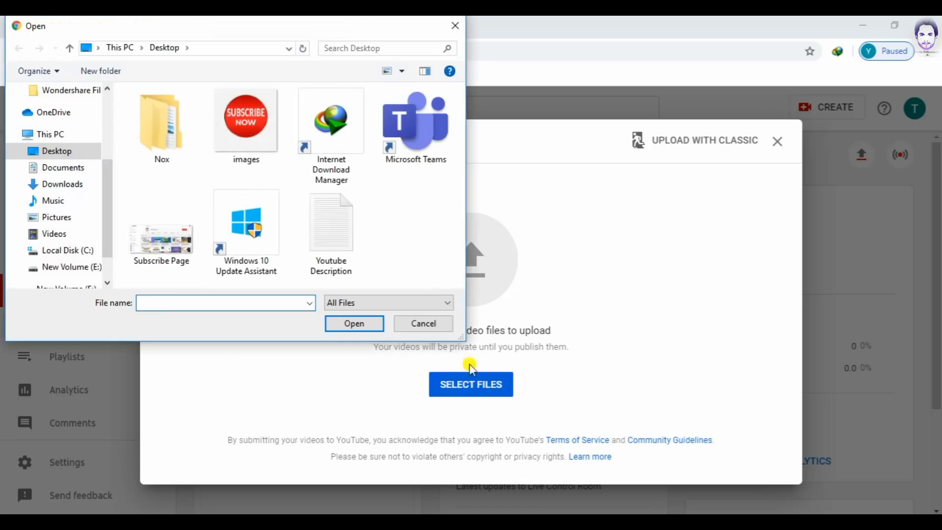
left_click(168, 253)
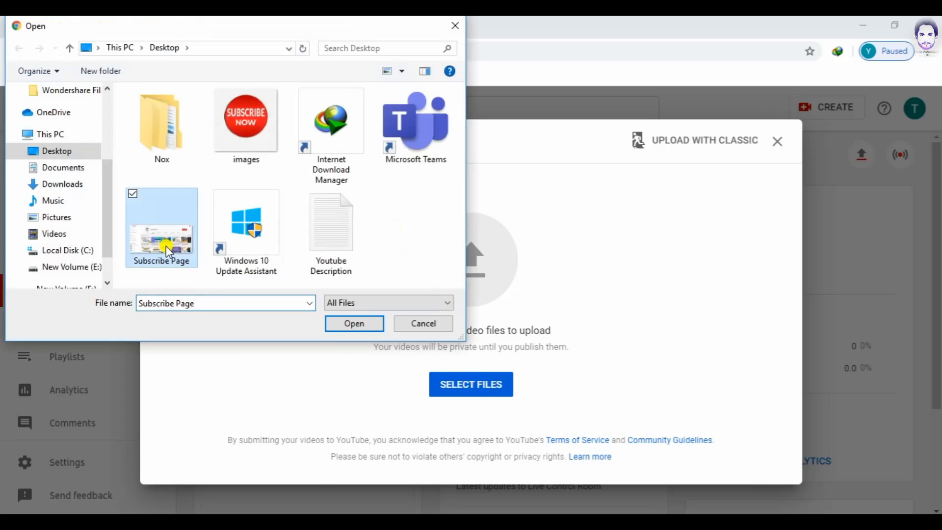
left_click(358, 326)
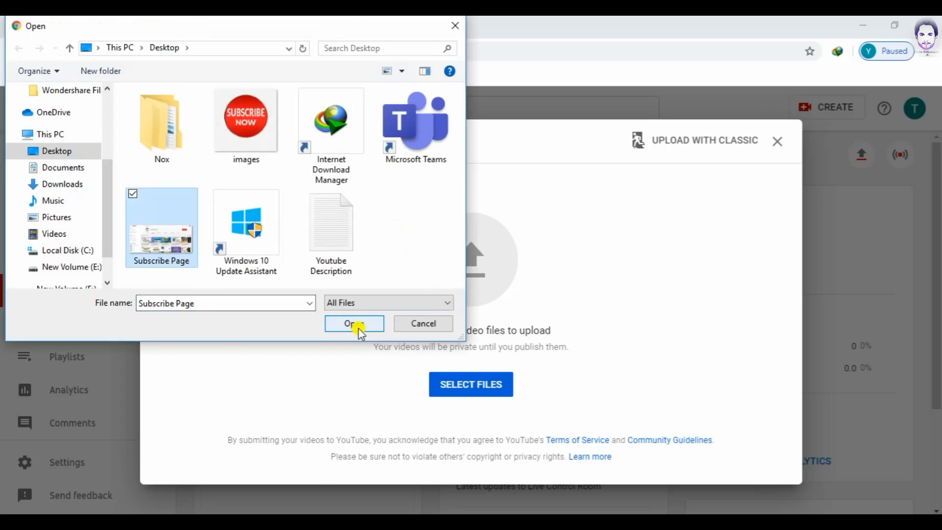
left_click(358, 327)
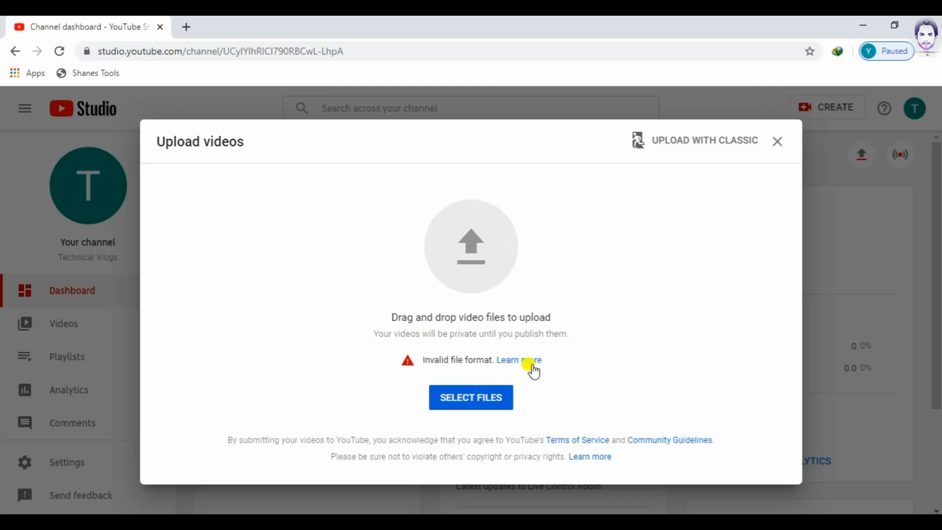
- Upload the 'How to Create Jazz Cash Account' video from the Desktop instead
left_click(485, 398)
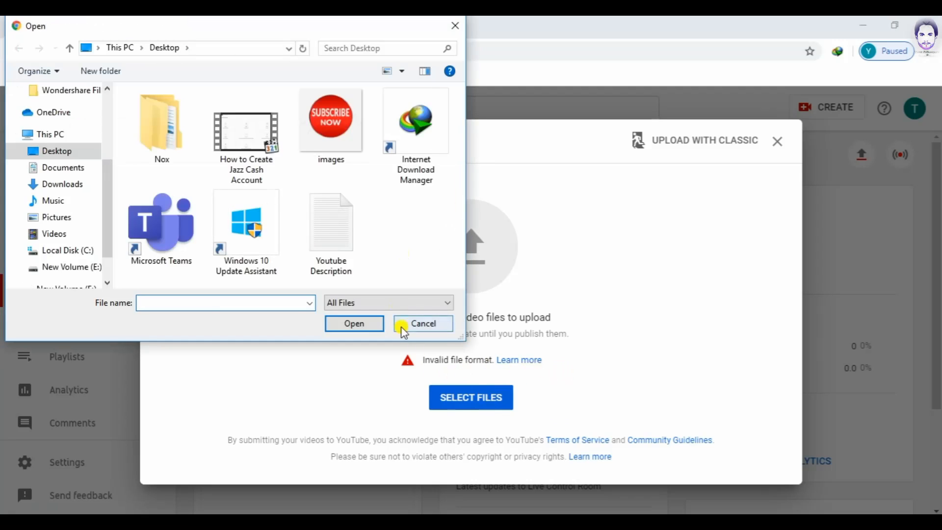
left_click(260, 163)
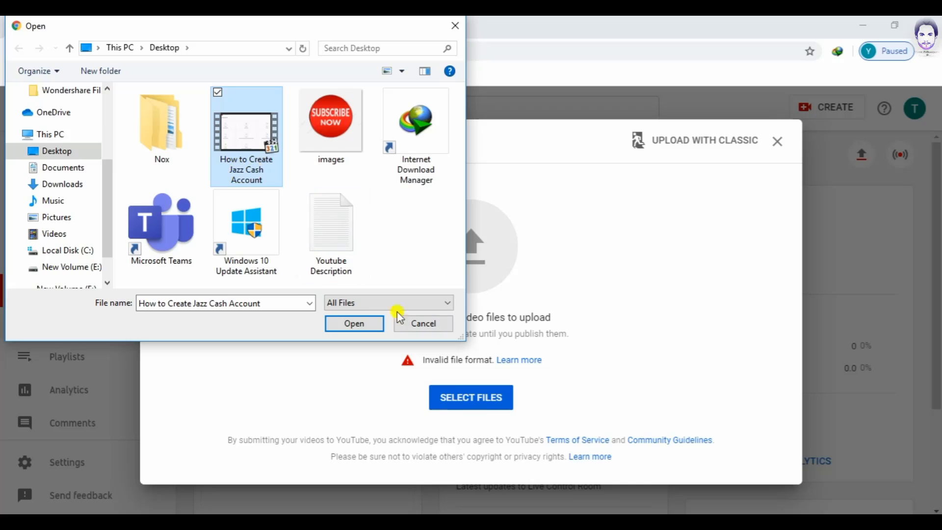
left_click(353, 323)
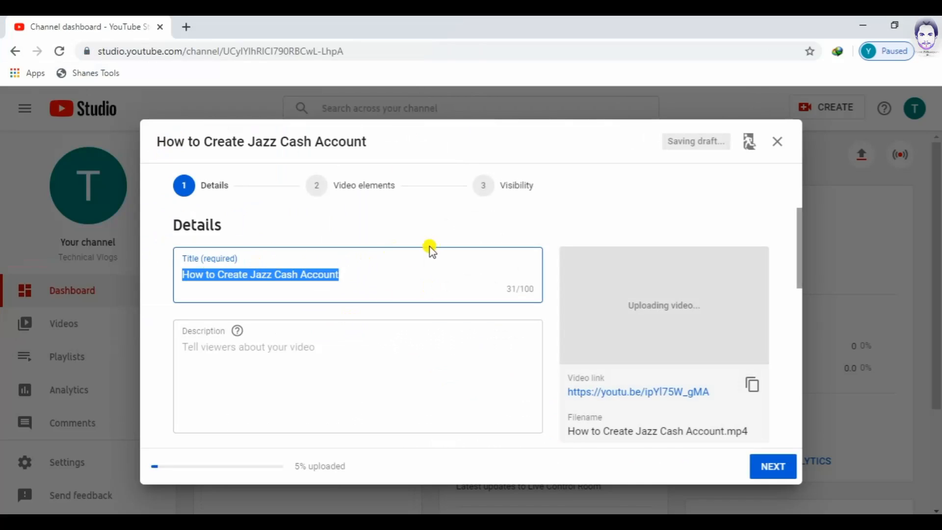
- Keep the title and type the 'Hello Friends…' description about creating a Jazz Cash Account on Computer/Laptop or mobile
left_click(381, 274)
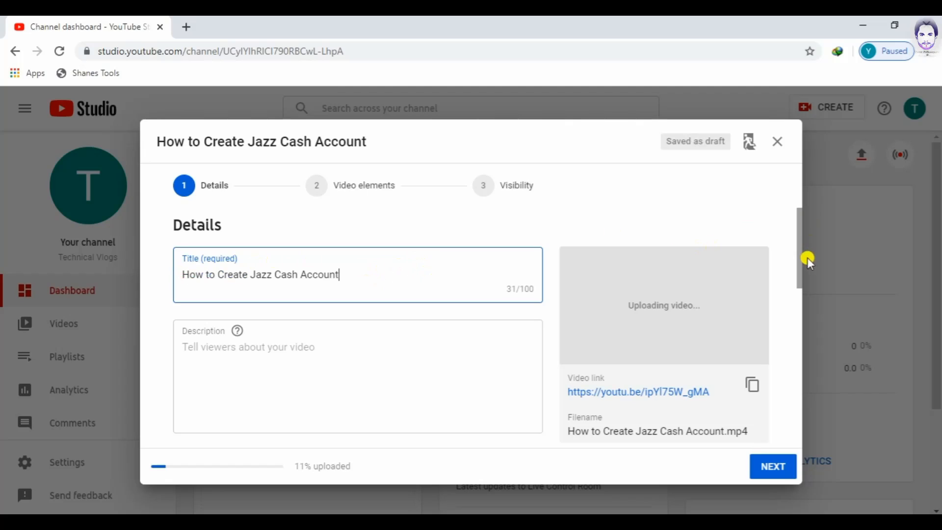
left_click_drag(799, 232, 799, 261)
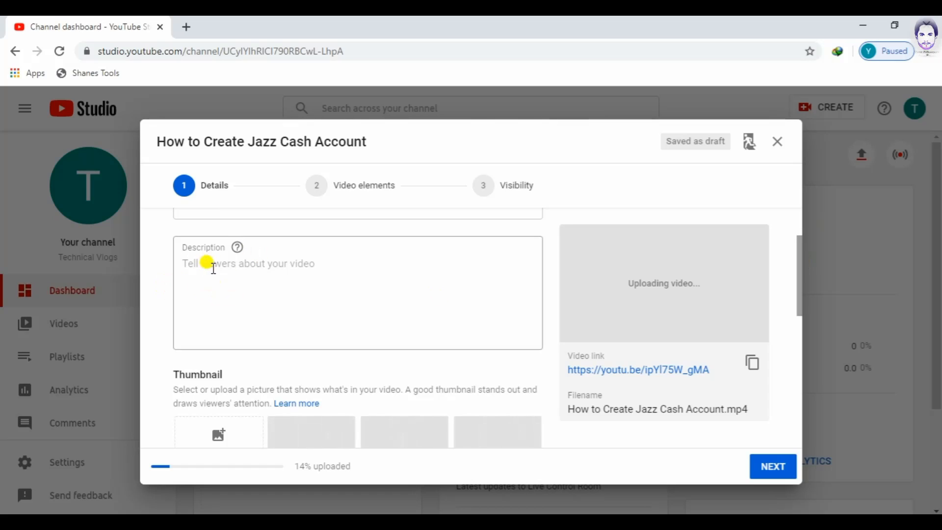
left_click(233, 275)
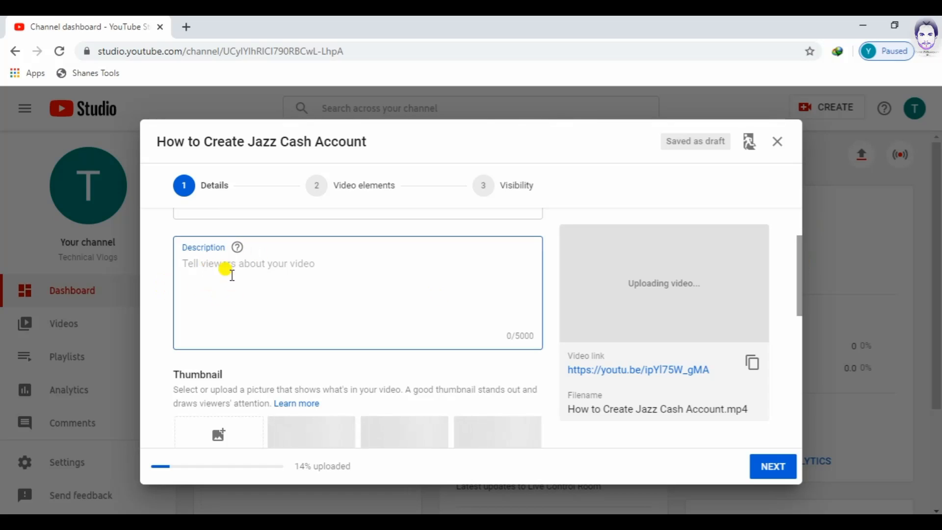
type("H")
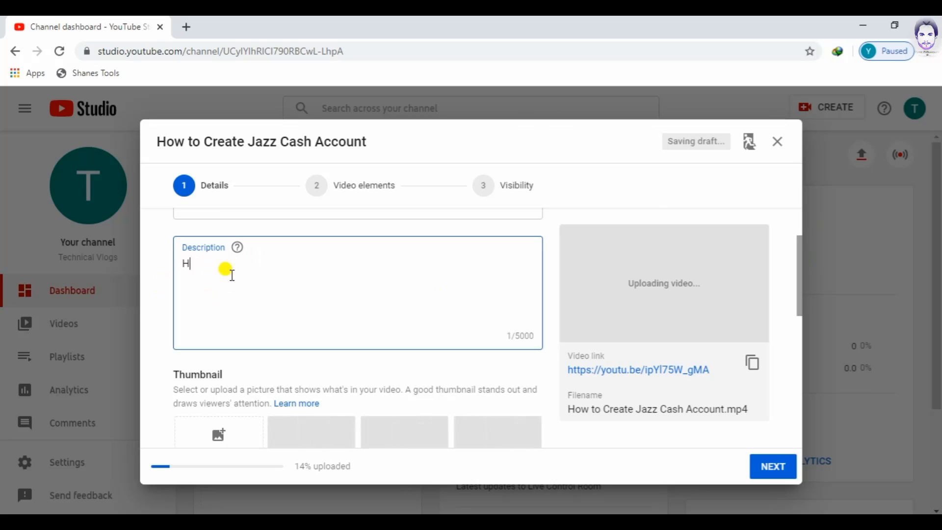
type("ello Friends, in th")
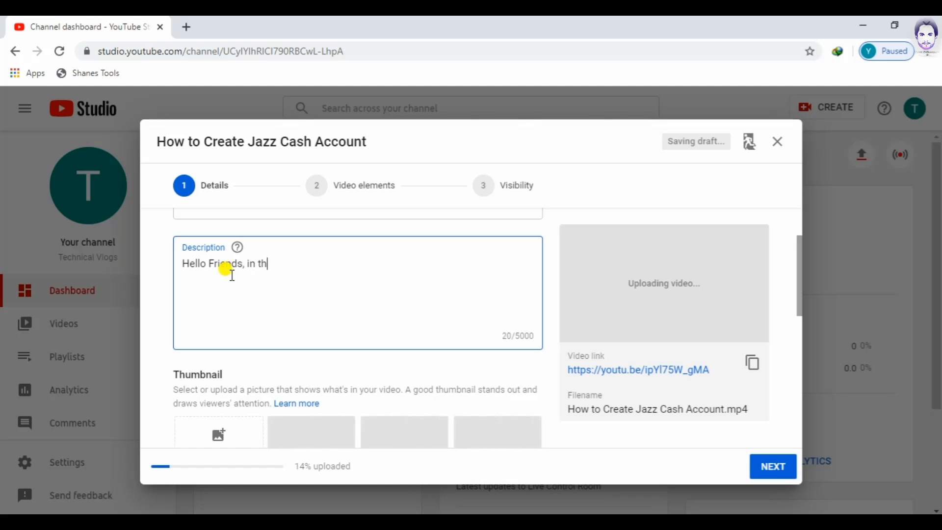
type("is video i")
key("BackSpace")
type("'m going to ")
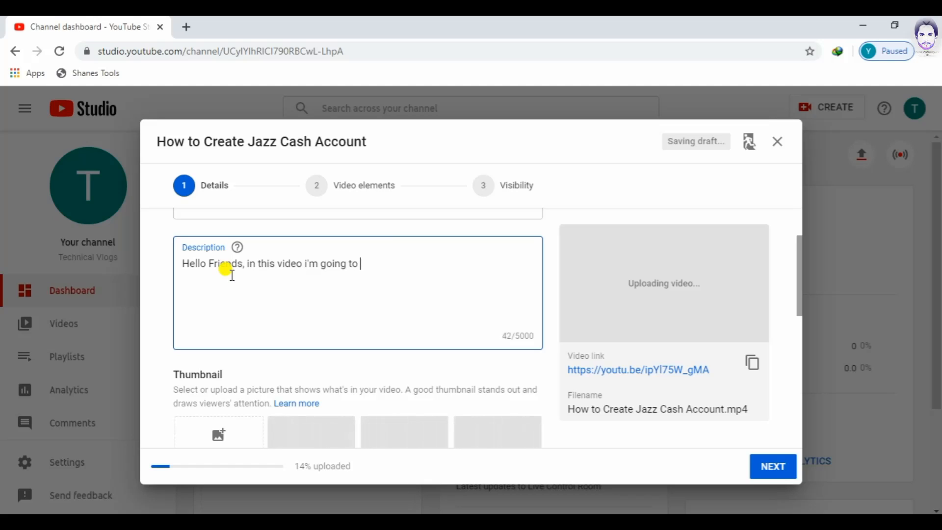
type("t")
type("ell y")
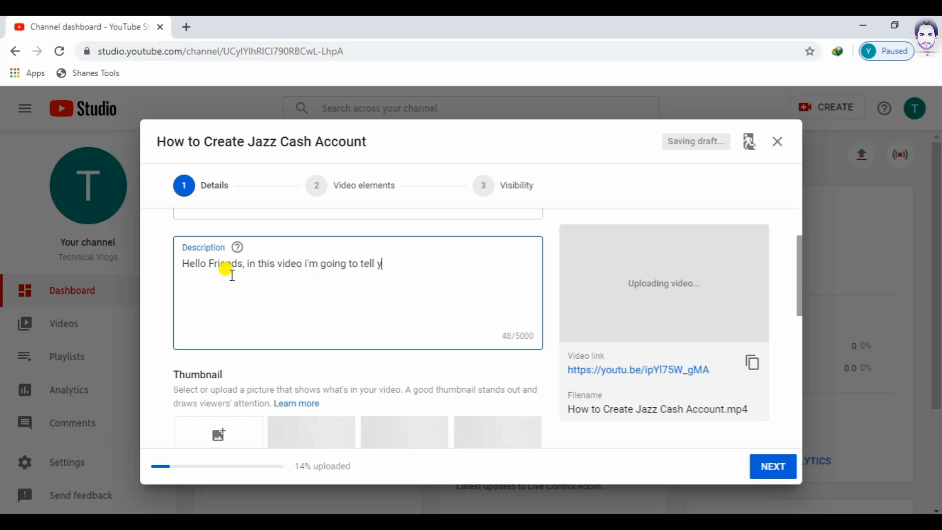
type("ou that how to")
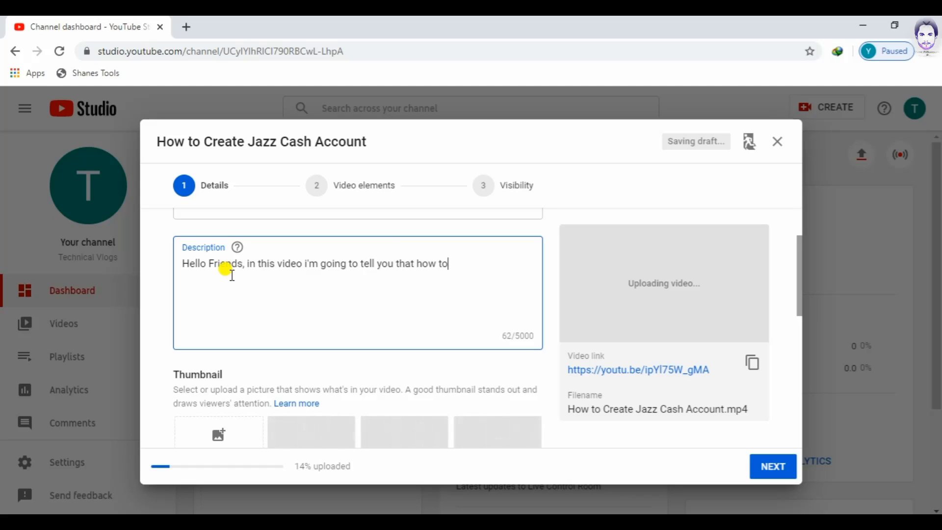
type(" create Jazz Cash")
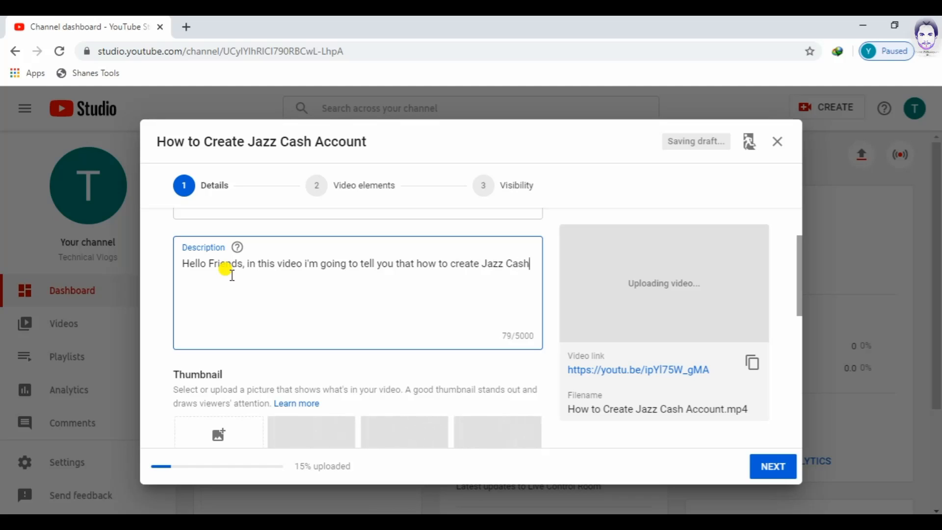
type(" Account ")
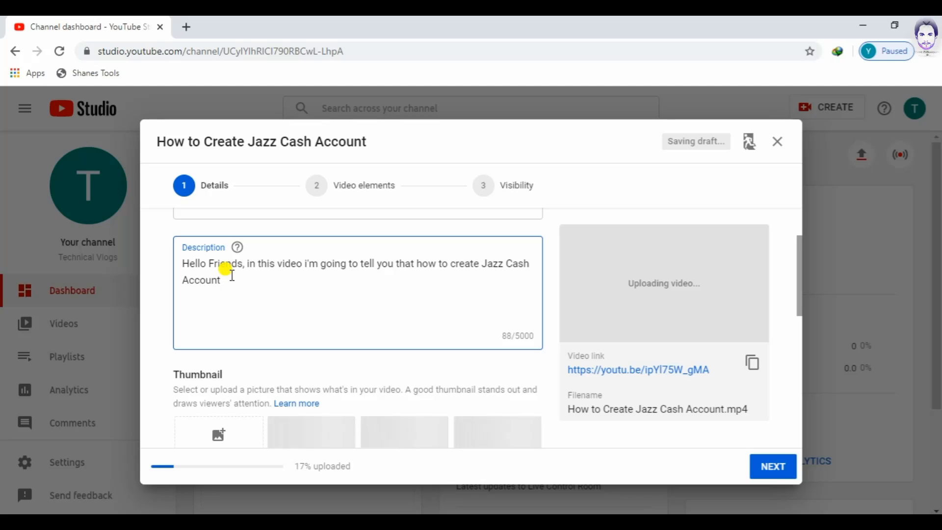
type("on ")
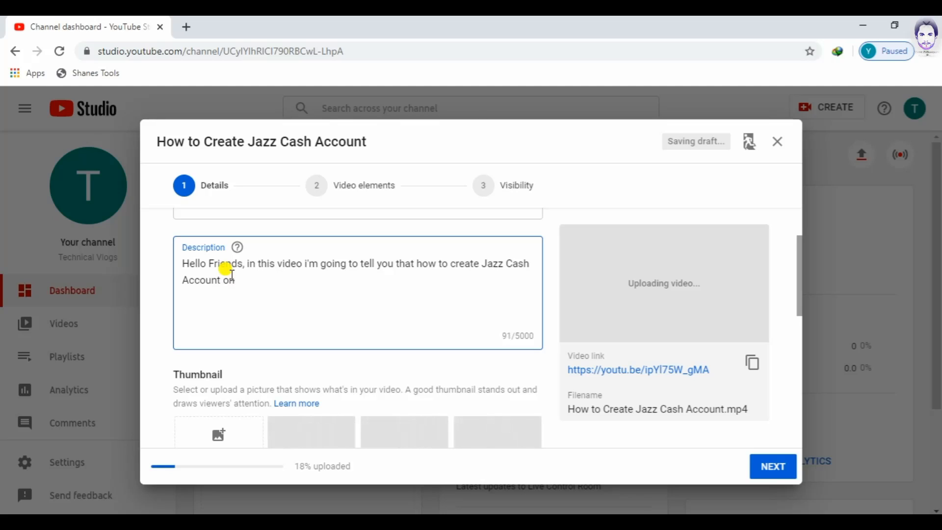
type("Computer/")
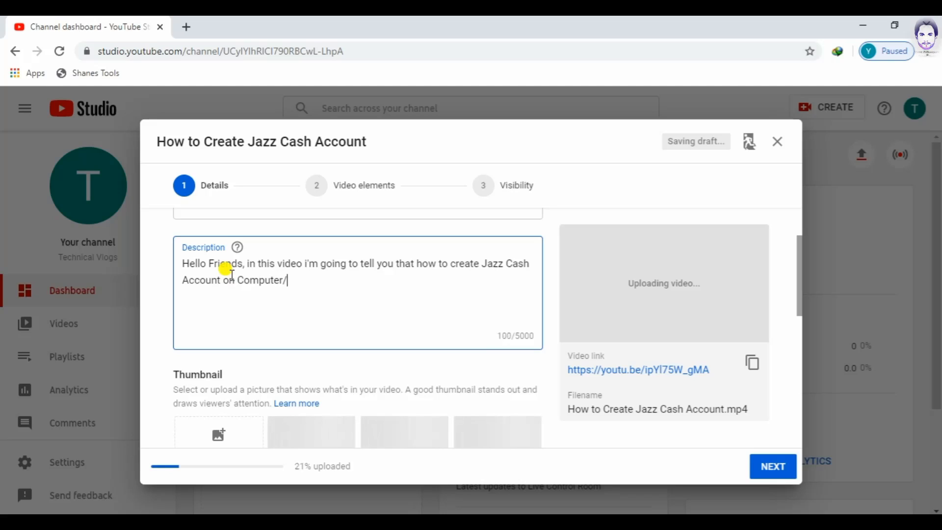
type("Laptop ")
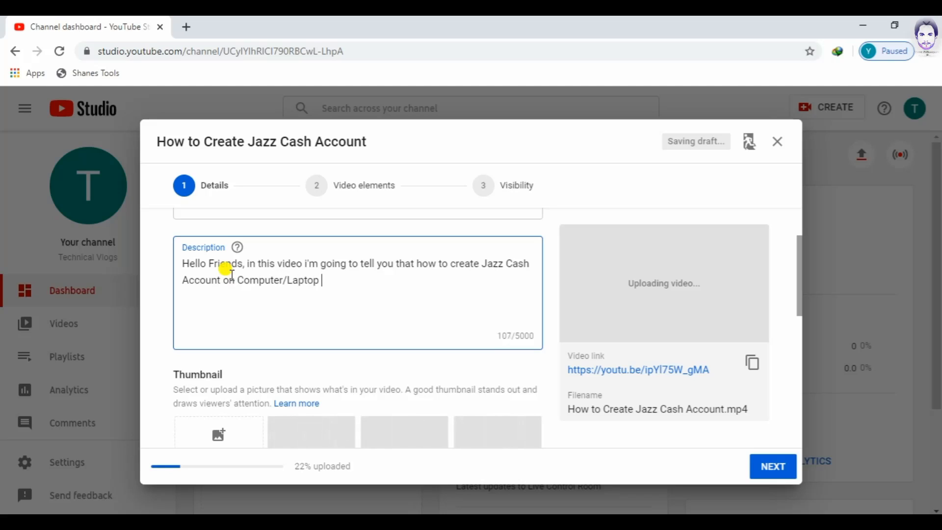
type("or An")
key("BackSpace")
key("BackSpace")
type("ny type of Mobile P")
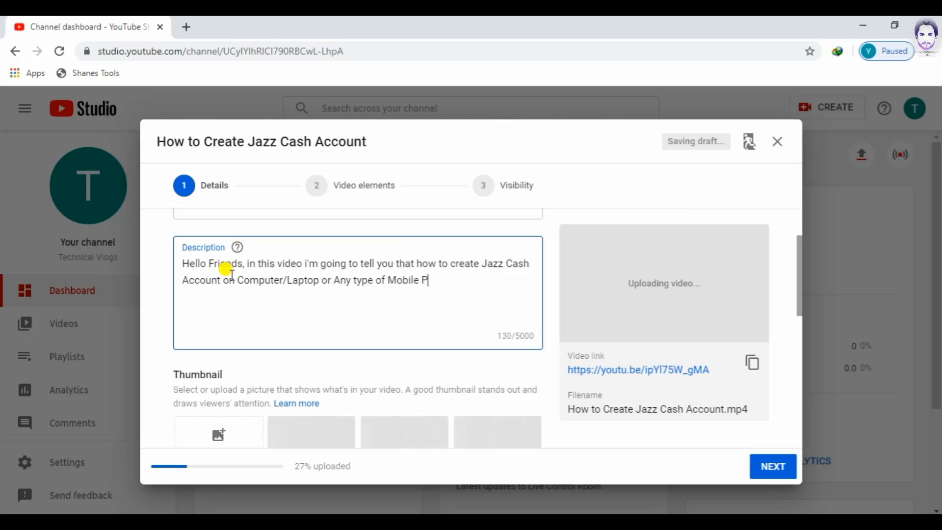
type("hone.")
- Add tags 'Jazz Cash Account', 'How to Create Jazz Cash Account', plus Android and Laptop variants
left_click_drag(798, 246, 802, 292)
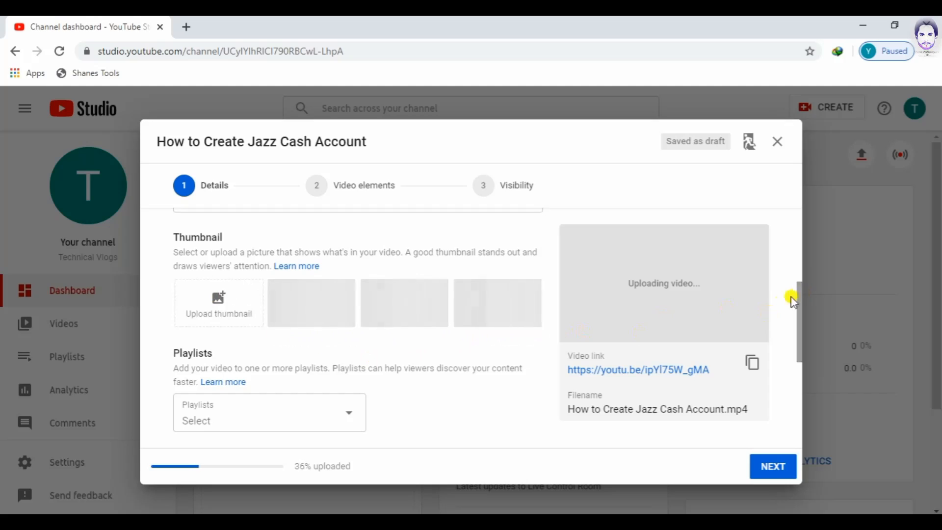
left_click_drag(799, 294, 802, 395)
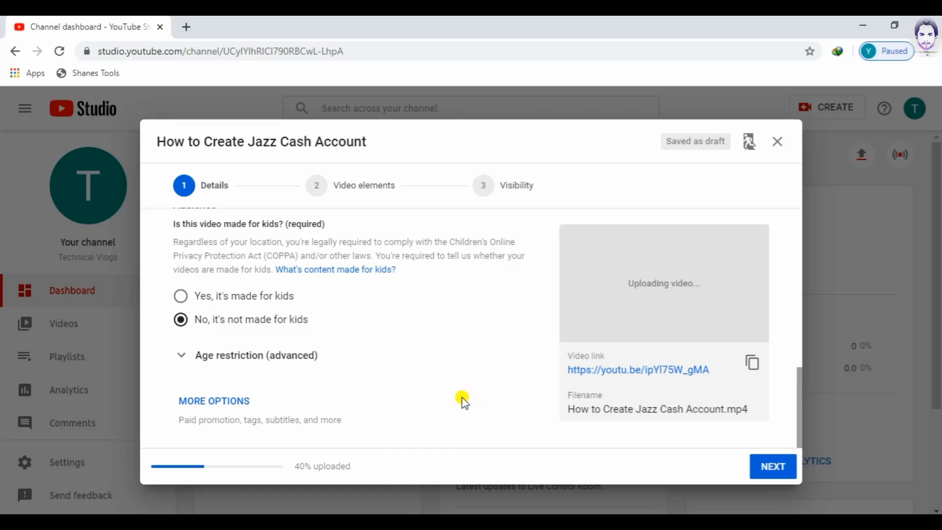
left_click(225, 401)
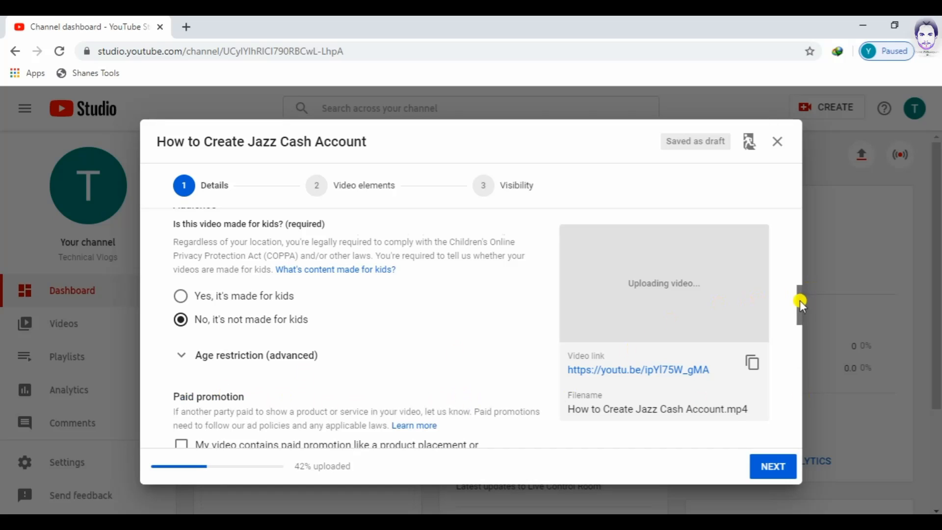
left_click_drag(799, 300, 805, 347)
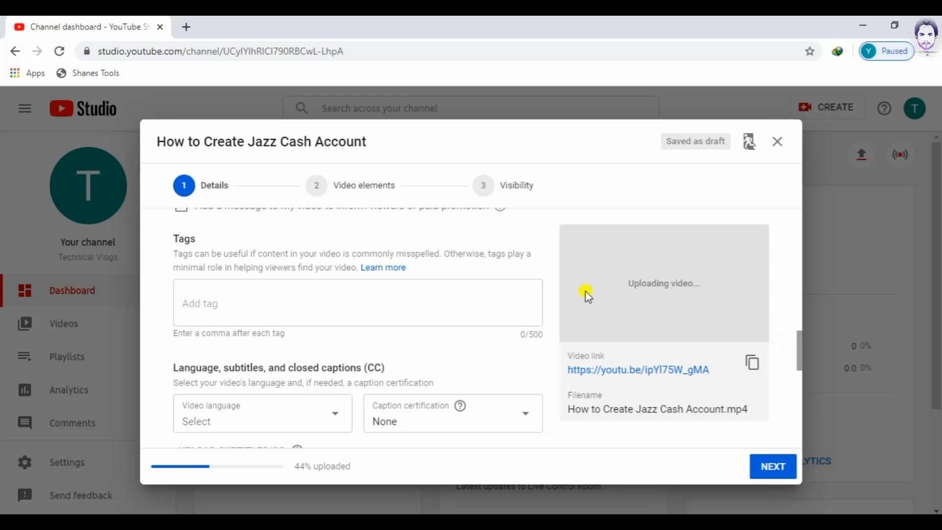
left_click(293, 306)
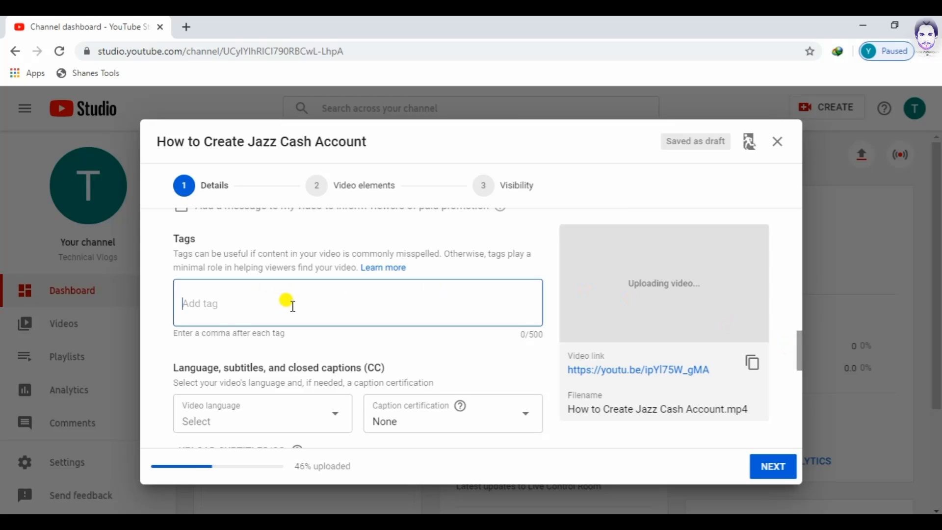
type("Jazz Cash Account")
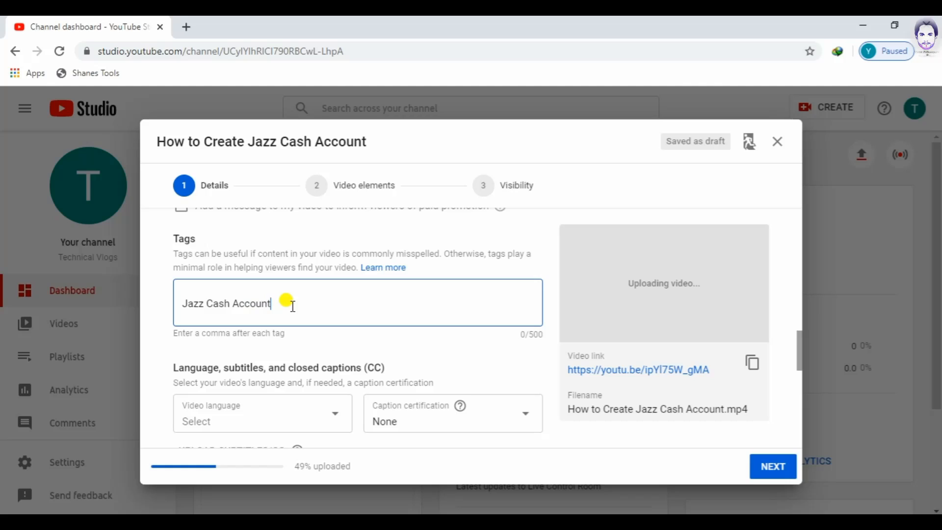
key("comma")
type("How to ")
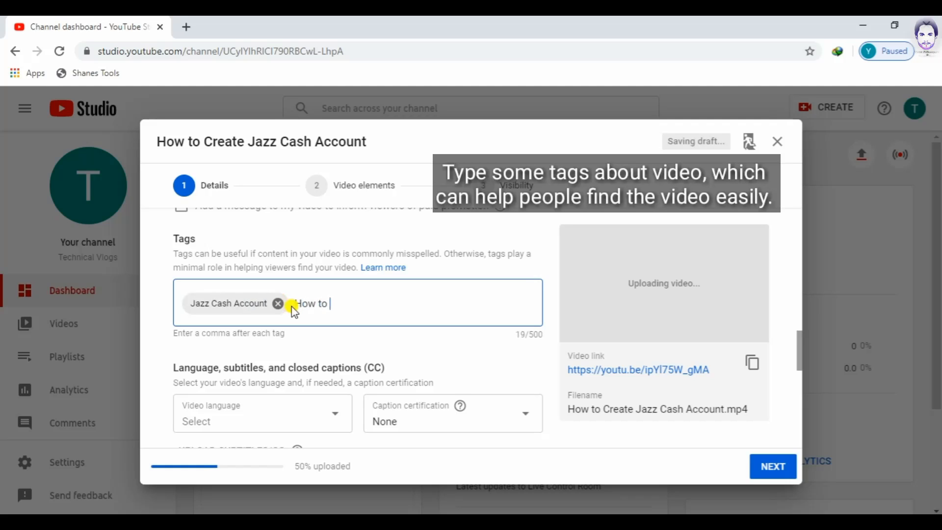
type("Create Jazz Cash ")
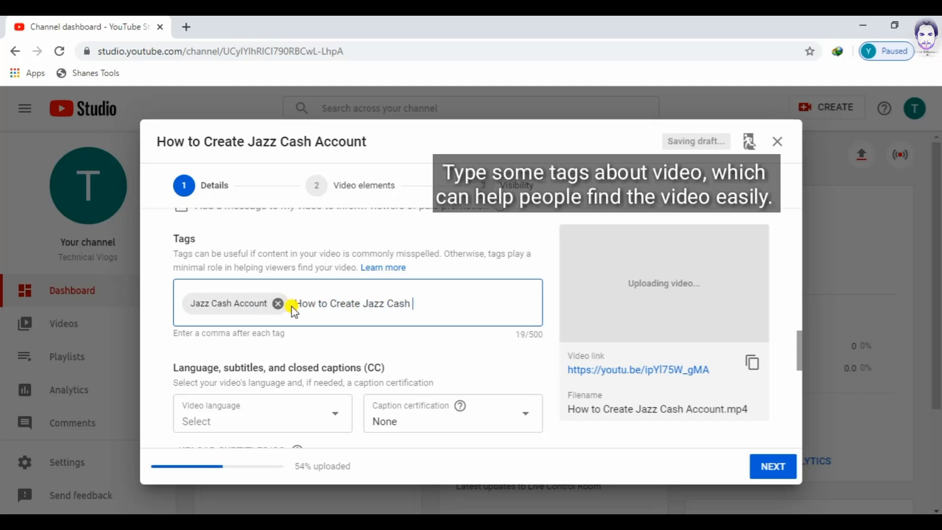
type("Account")
key("comma")
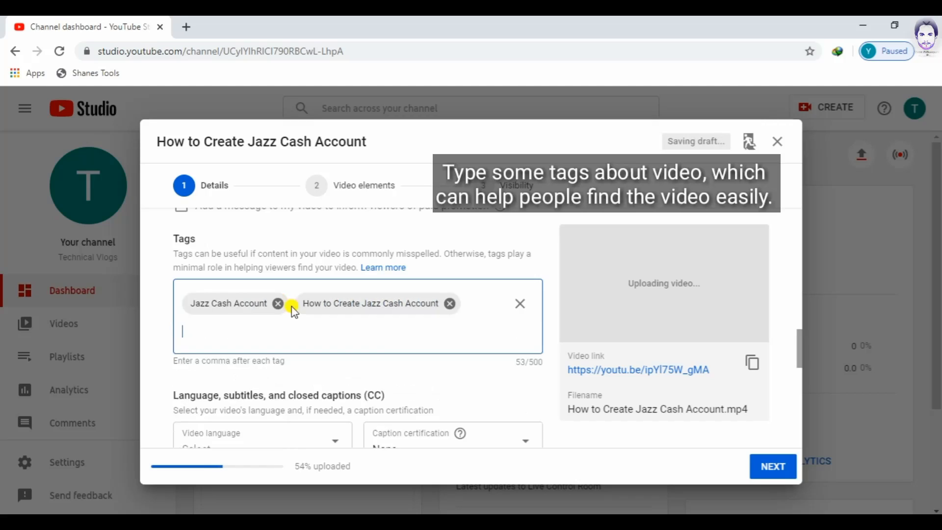
type("Create Ja")
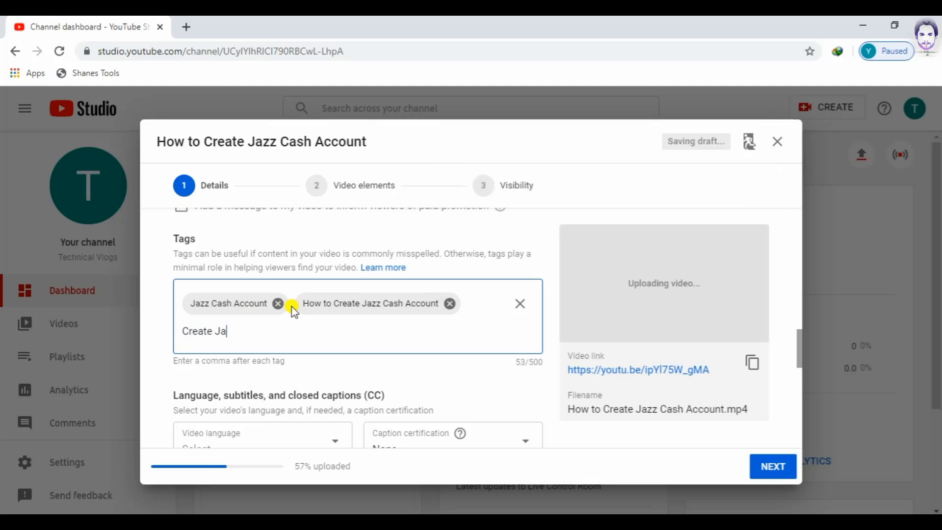
type("zz Cash Account ")
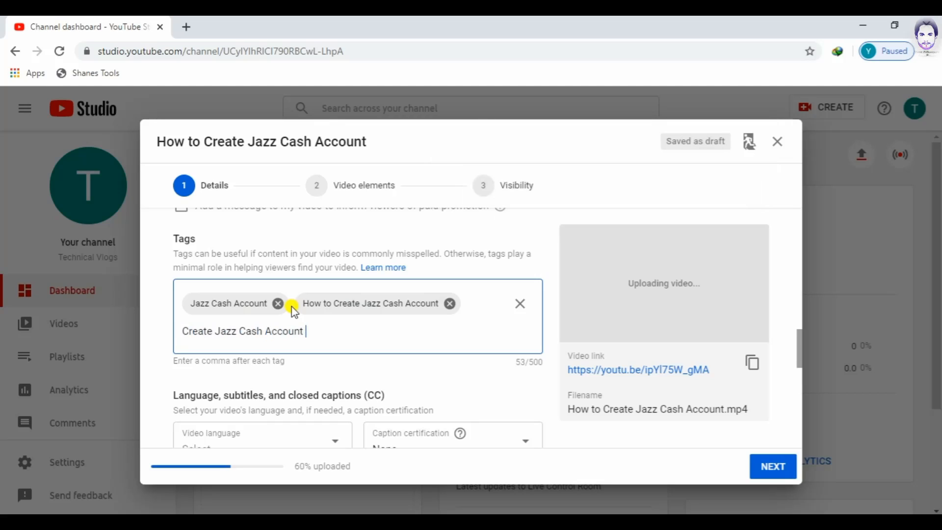
type("on Android")
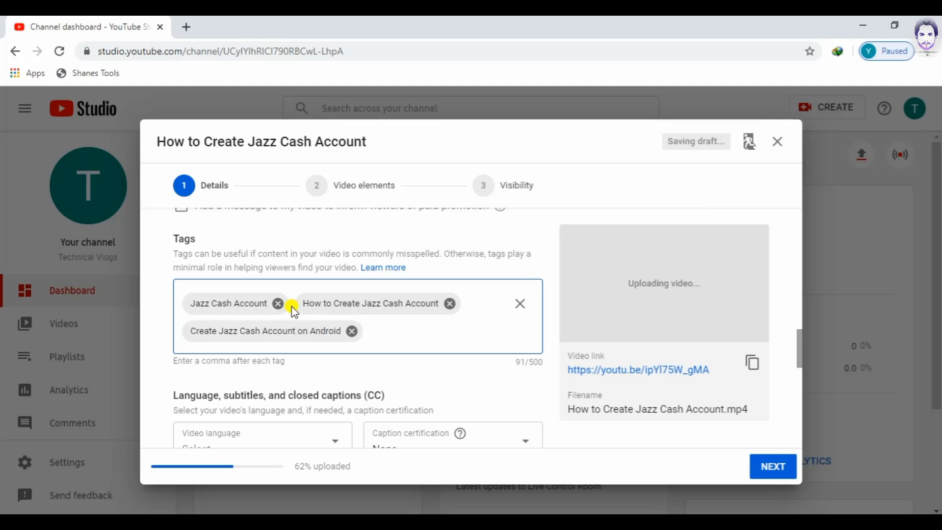
type(",Create Jazz Cash")
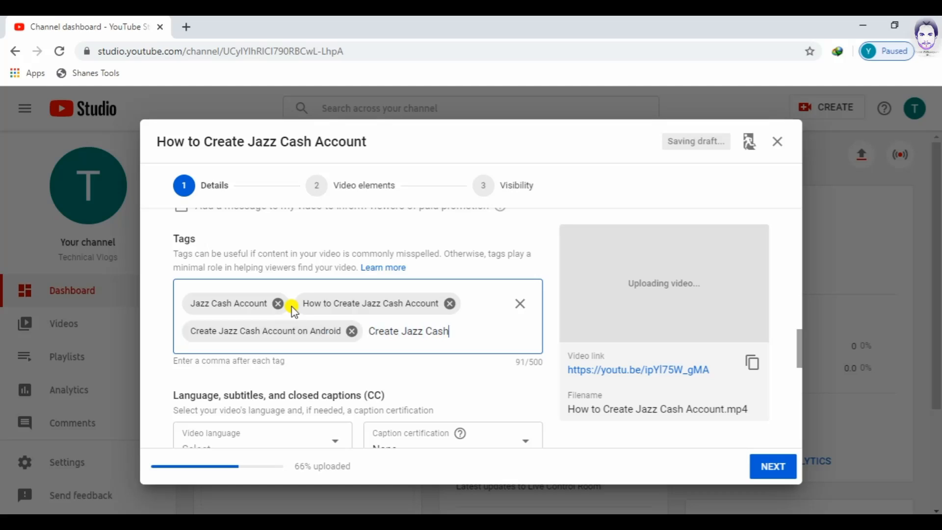
type(" Account on")
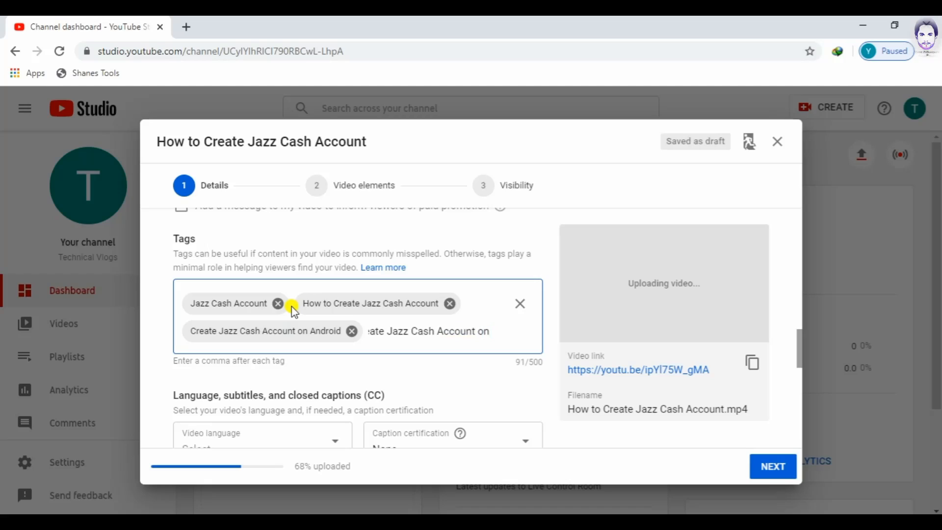
type(" Lapto")
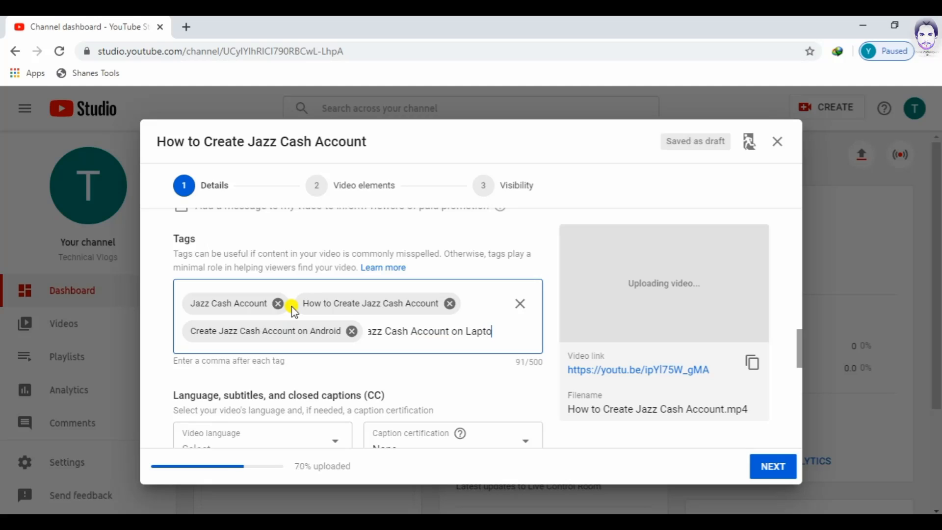
type("p,")
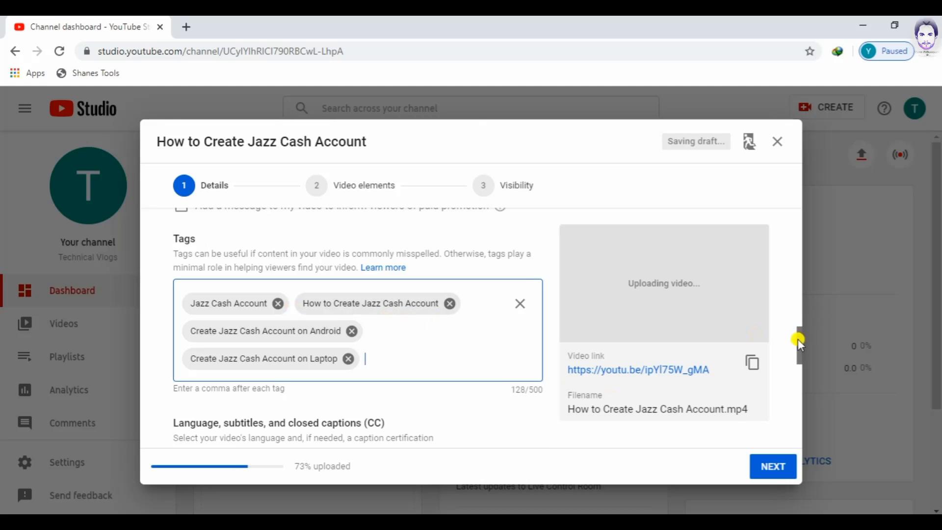
- Change the Category dropdown from People & Blogs to Education
left_click_drag(797, 339, 797, 417)
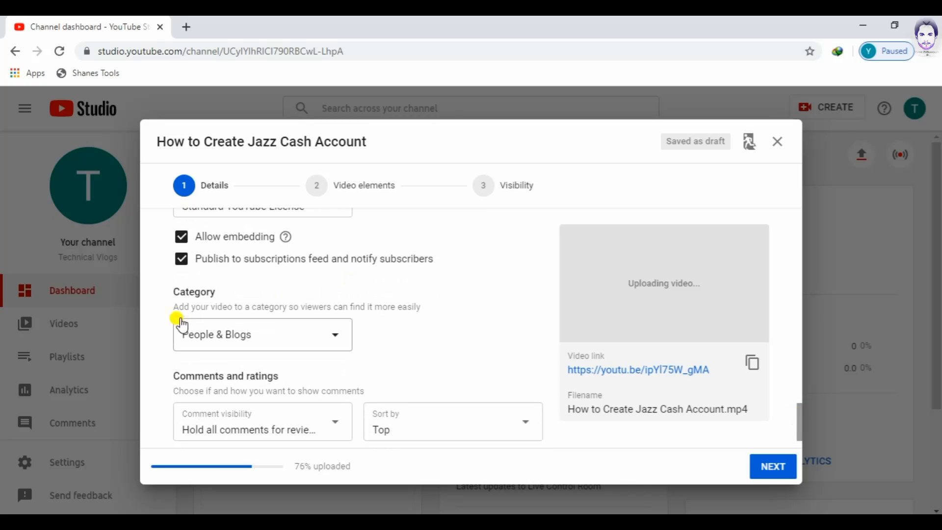
left_click(336, 339)
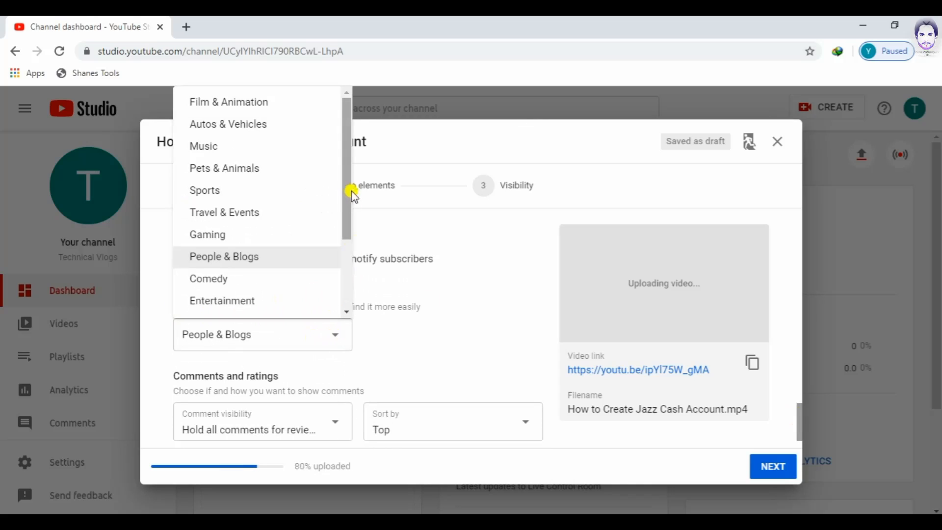
left_click_drag(343, 182, 352, 267)
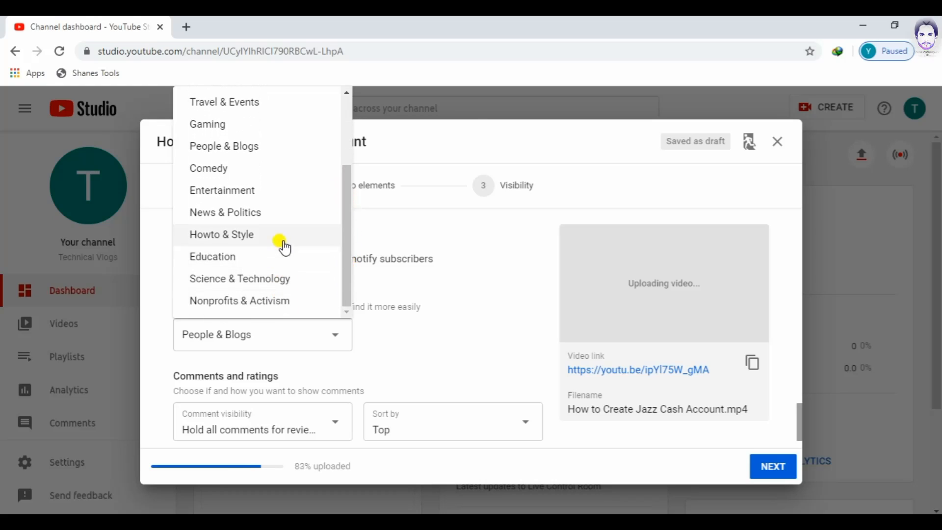
left_click(248, 261)
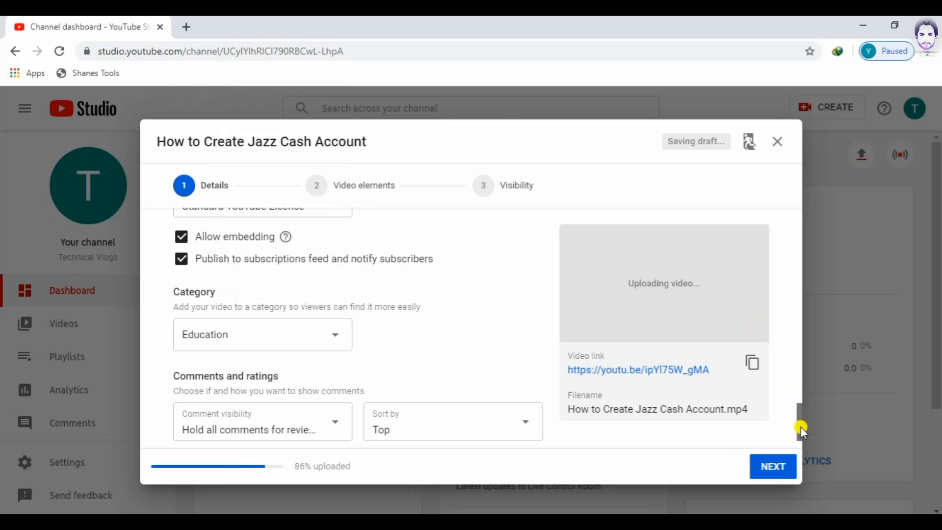
left_click_drag(799, 426, 800, 455)
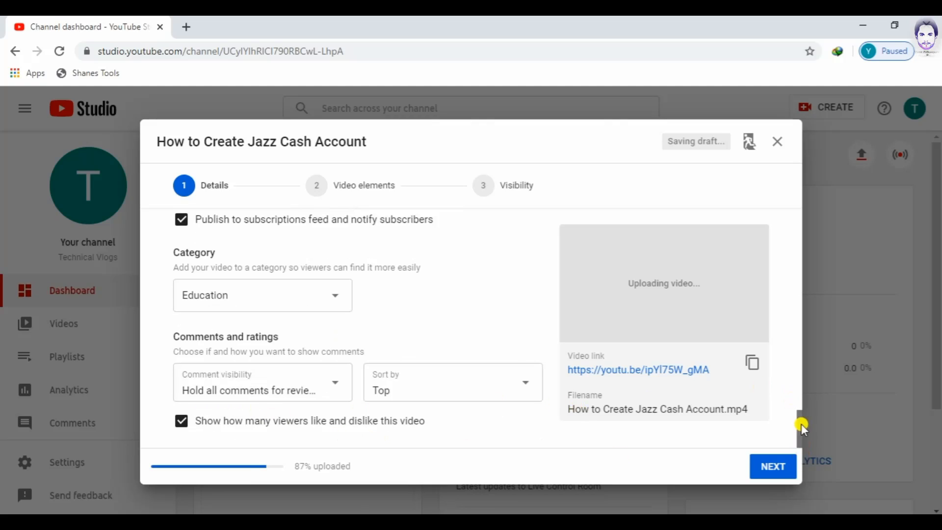
left_click_drag(801, 424, 779, 219)
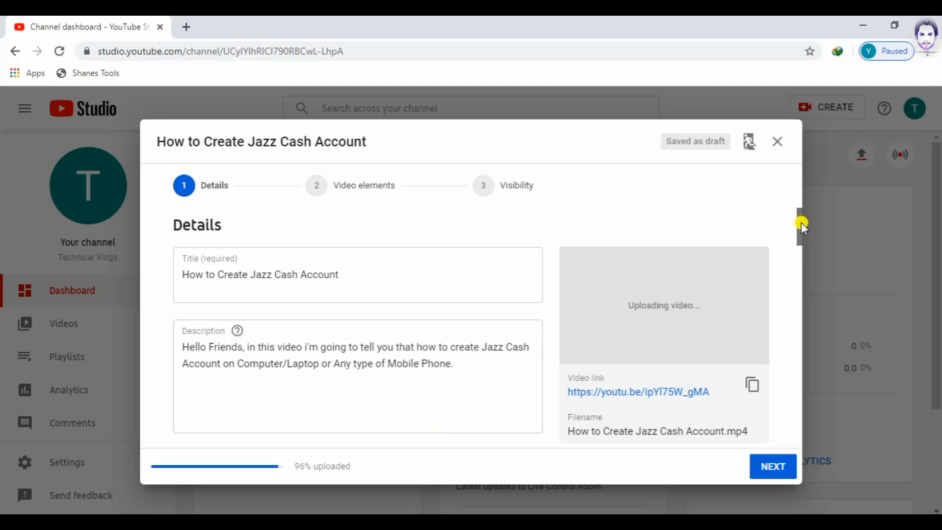
left_click_drag(802, 223, 802, 243)
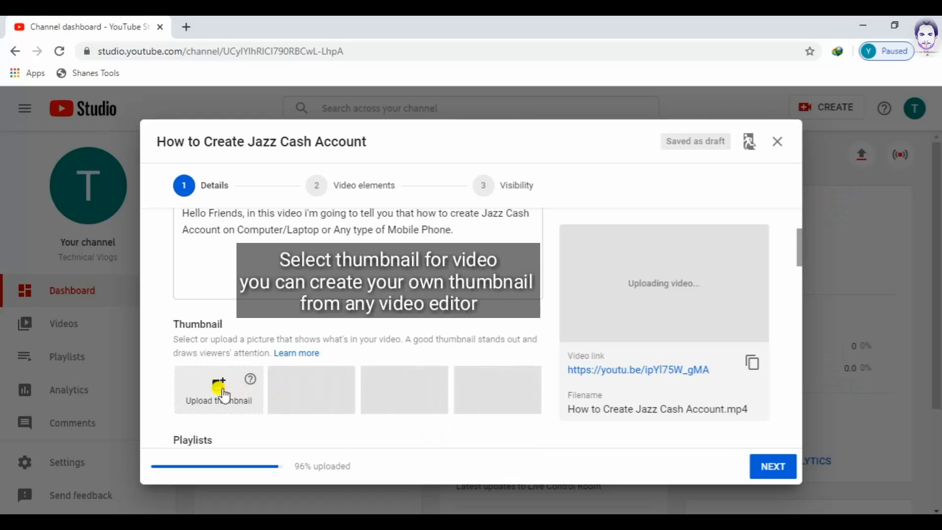
- Preview the Jazz Cash Thumbnail image, then upload it as the custom thumbnail
left_click(232, 391)
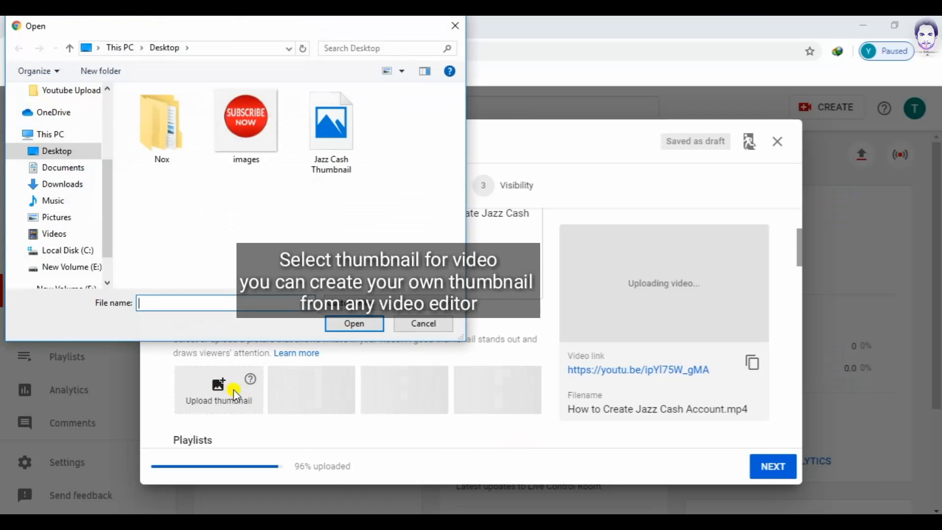
left_click(336, 142)
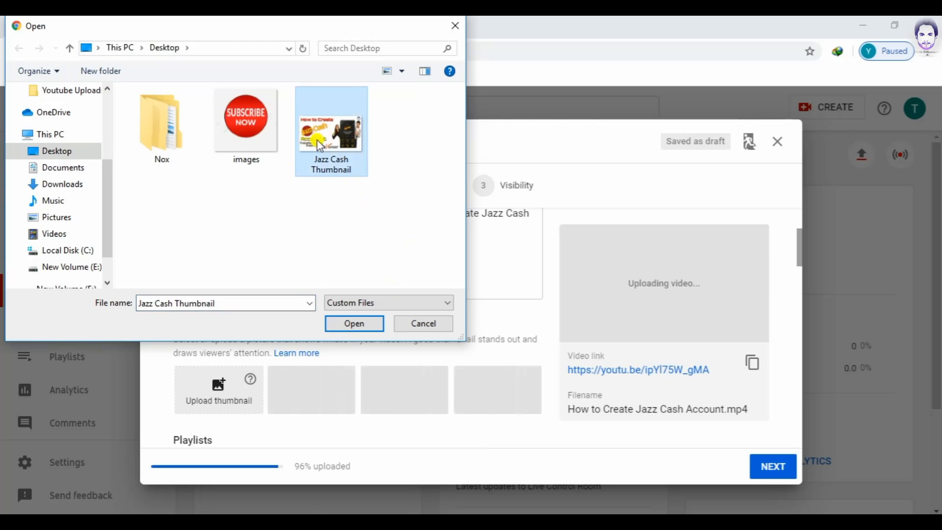
right_click(320, 146)
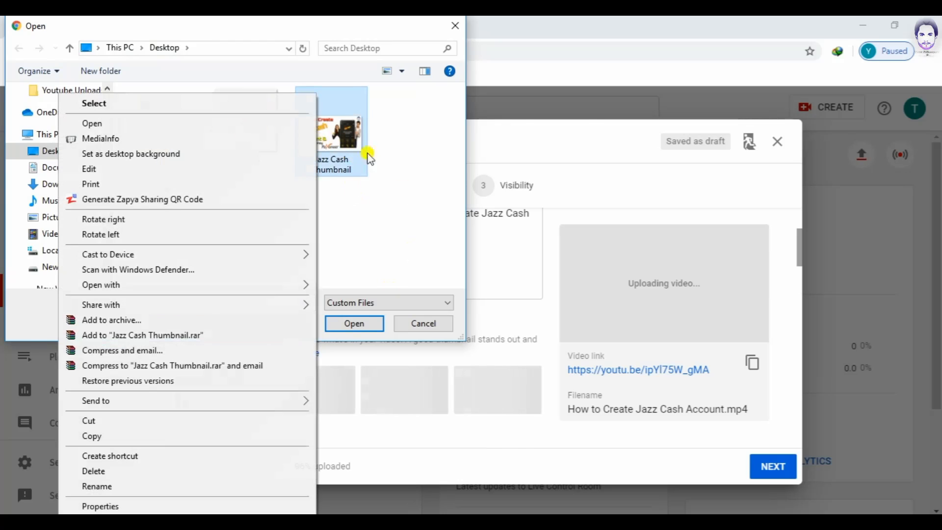
left_click(239, 125)
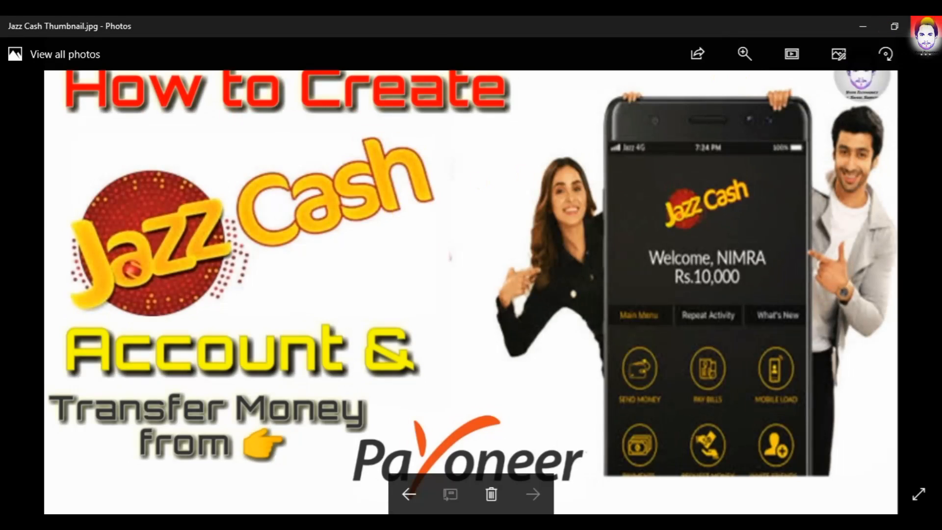
key("alt+F4")
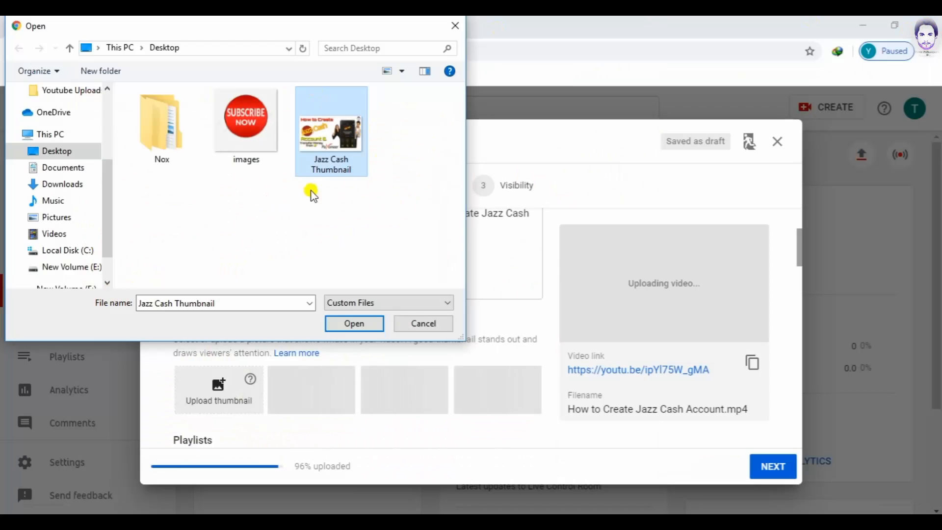
left_click(354, 324)
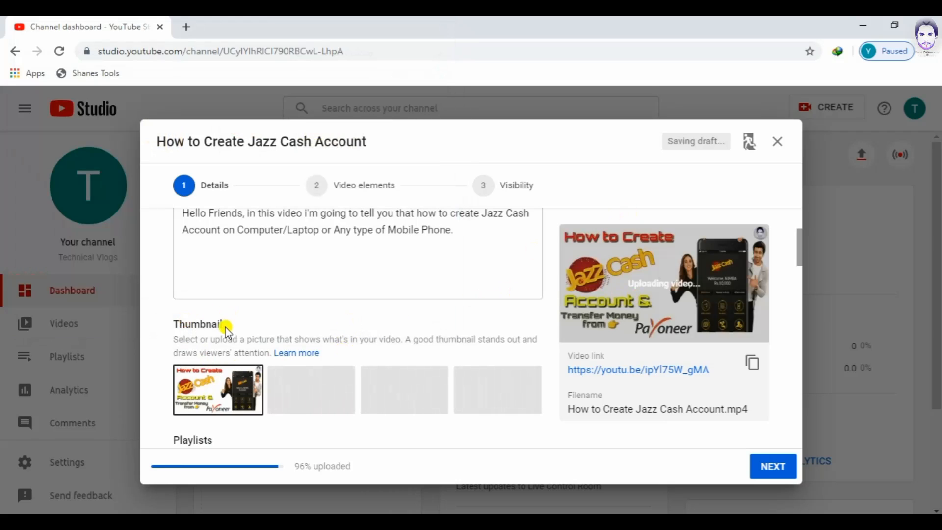
left_click_drag(224, 325, 172, 329)
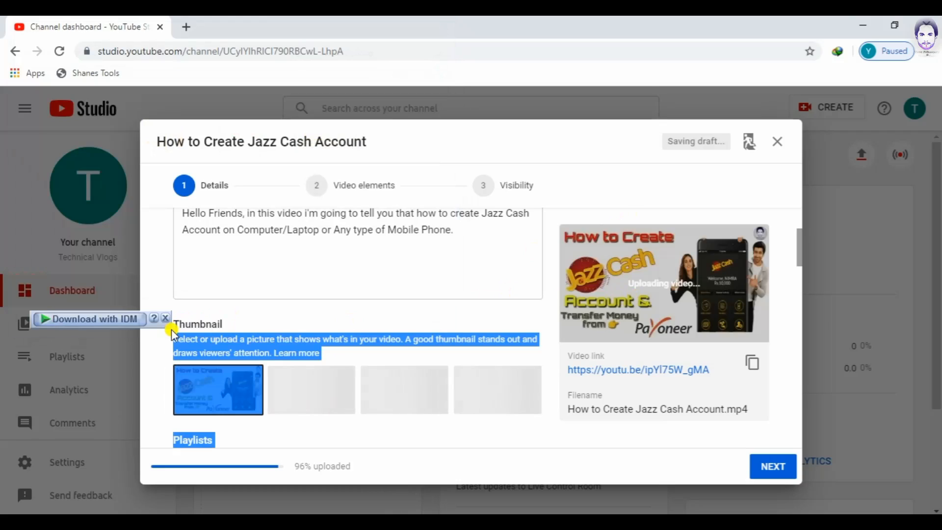
left_click(172, 326)
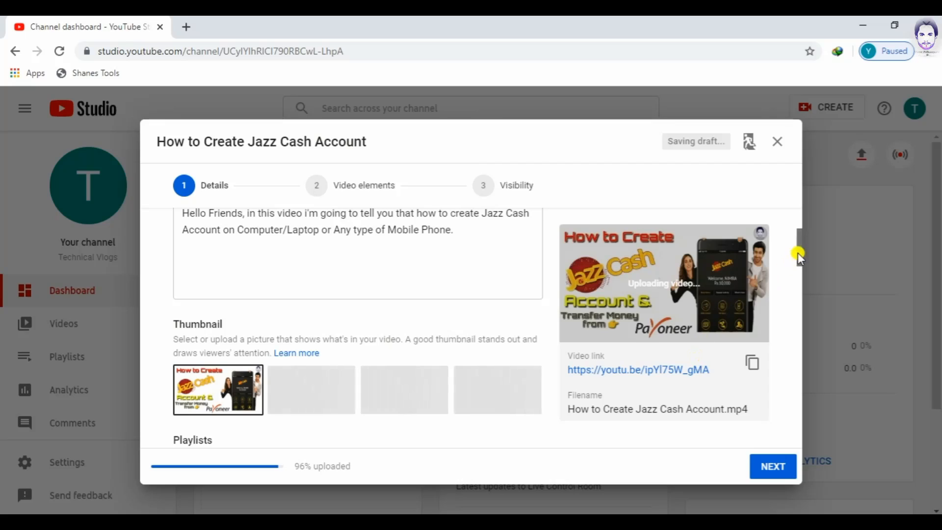
left_click_drag(798, 252, 798, 223)
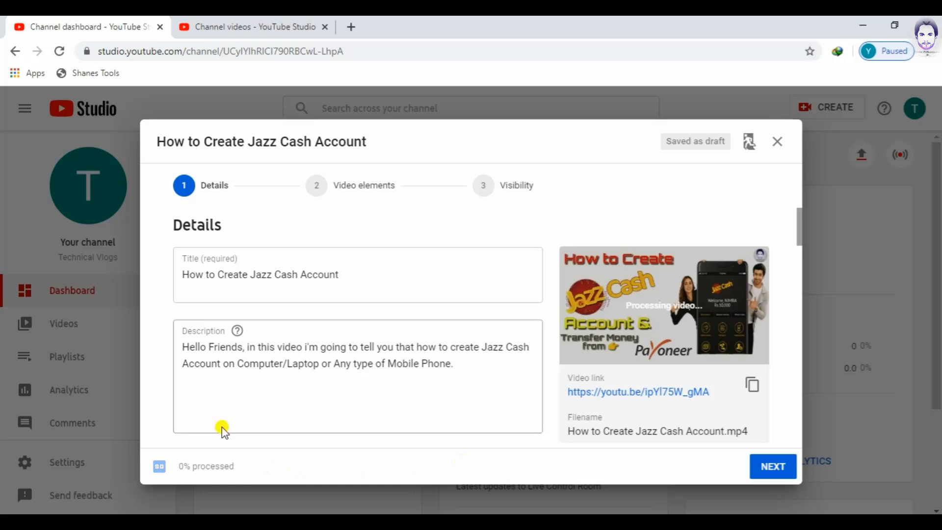
left_click_drag(235, 472, 173, 463)
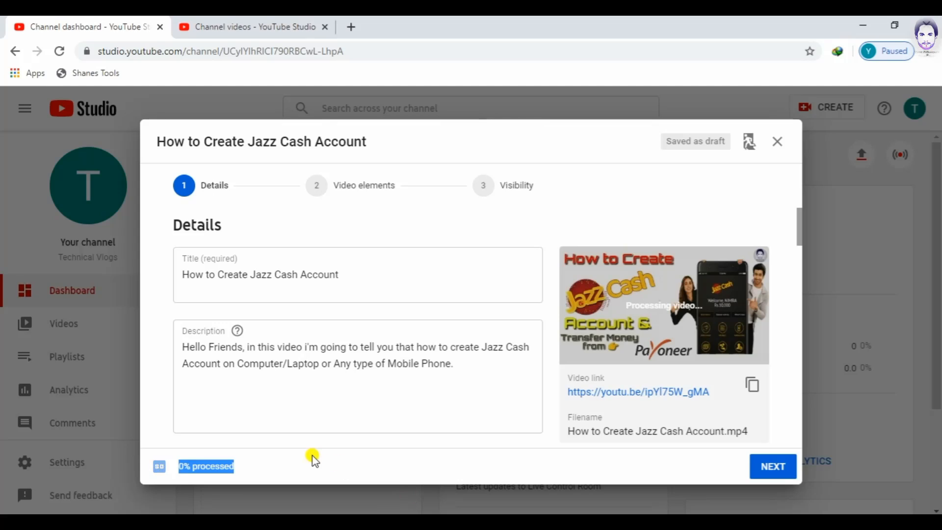
left_click(352, 460)
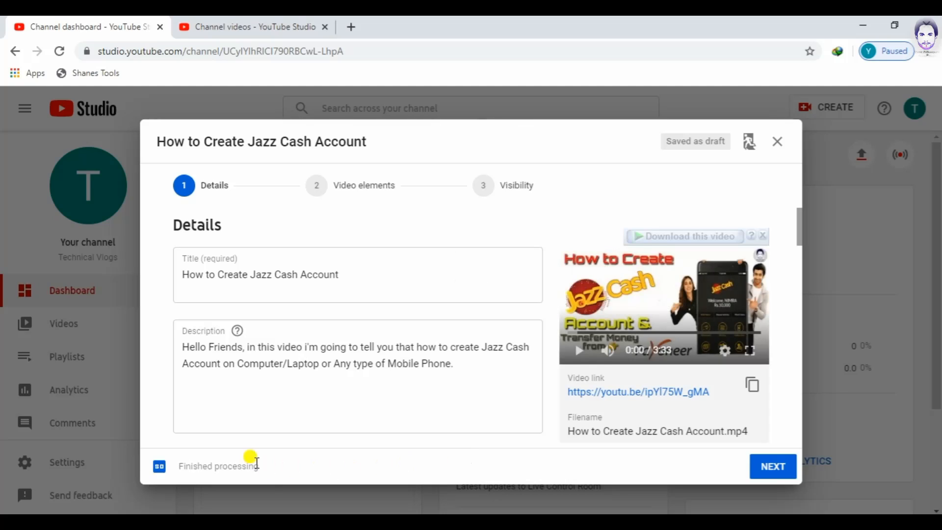
right_click(471, 300)
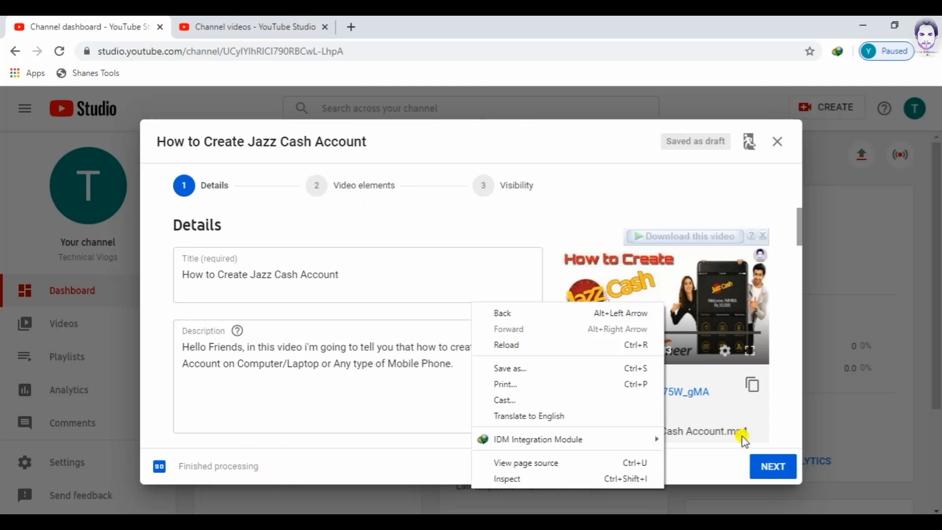
left_click(775, 427)
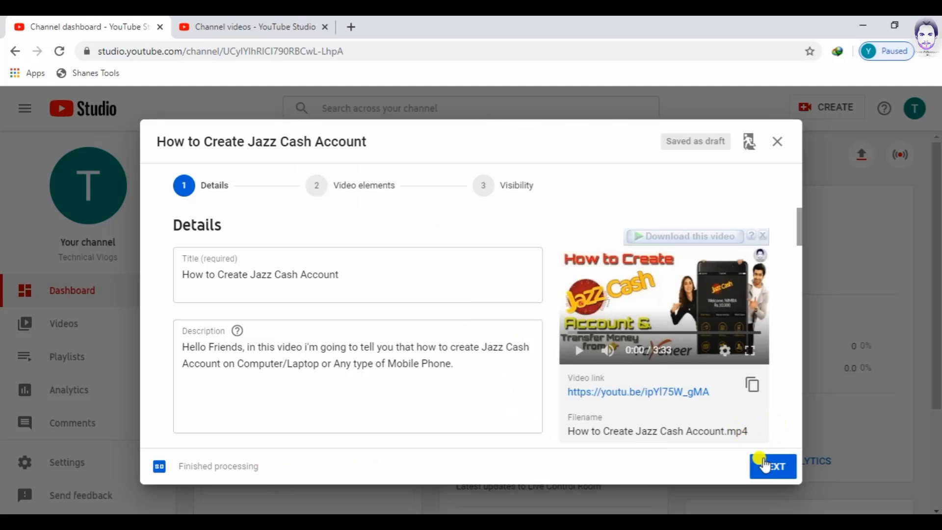
- Add and save a 1 video, 1 subscribe end screen featuring the most recent upload
left_click(773, 467)
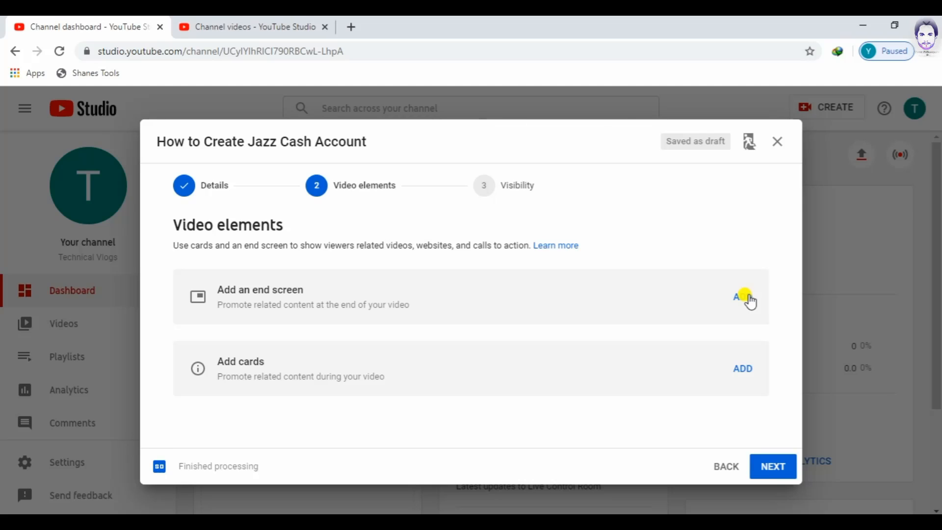
left_click(743, 297)
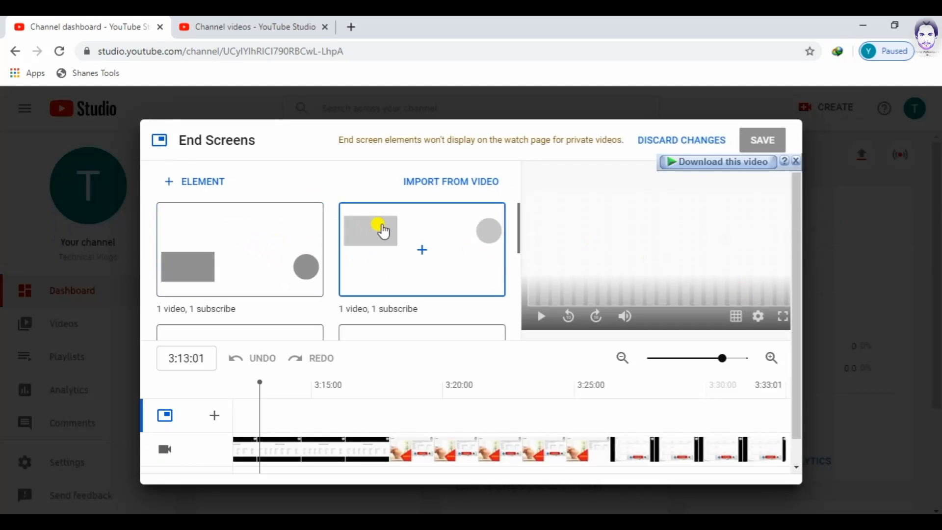
left_click(384, 231)
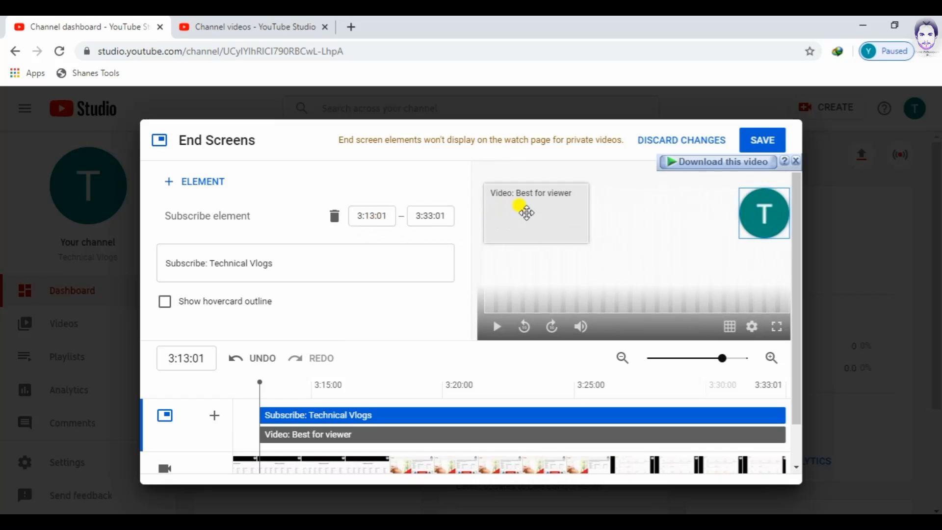
left_click_drag(526, 212, 527, 282)
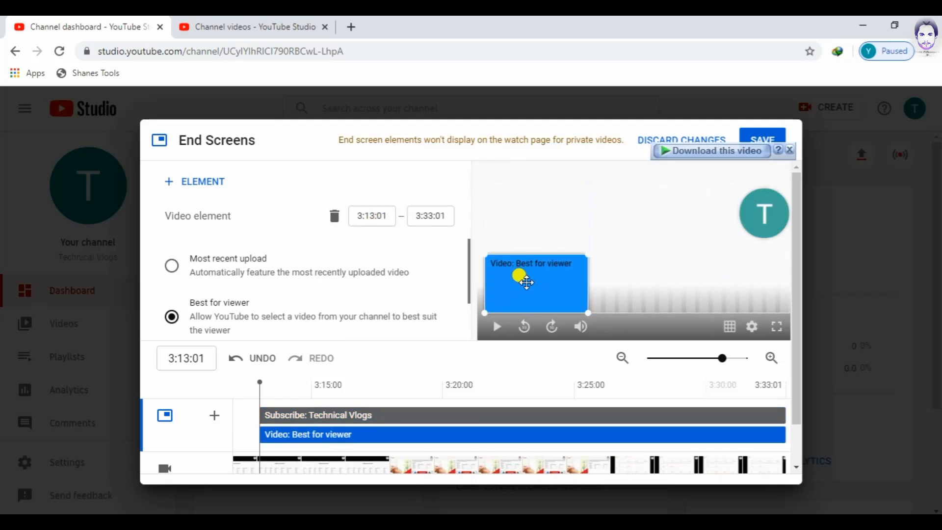
mouse_move(471, 255)
left_mouse_down()
mouse_move(471, 283)
mouse_move(471, 251)
left_mouse_up()
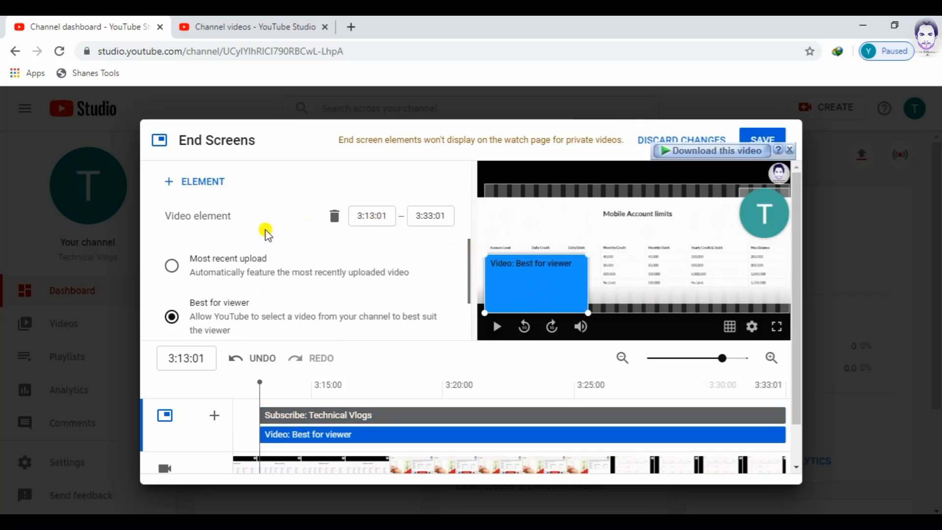
left_click(225, 266)
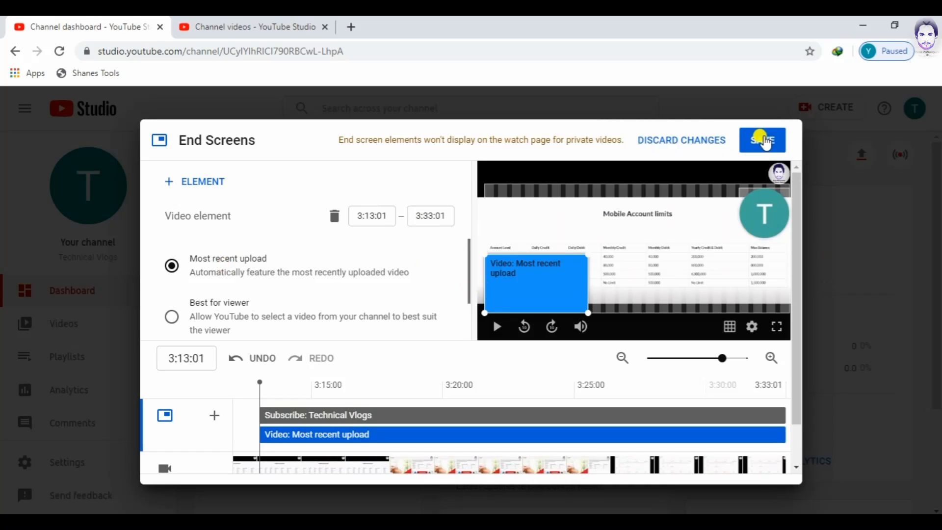
left_click(763, 140)
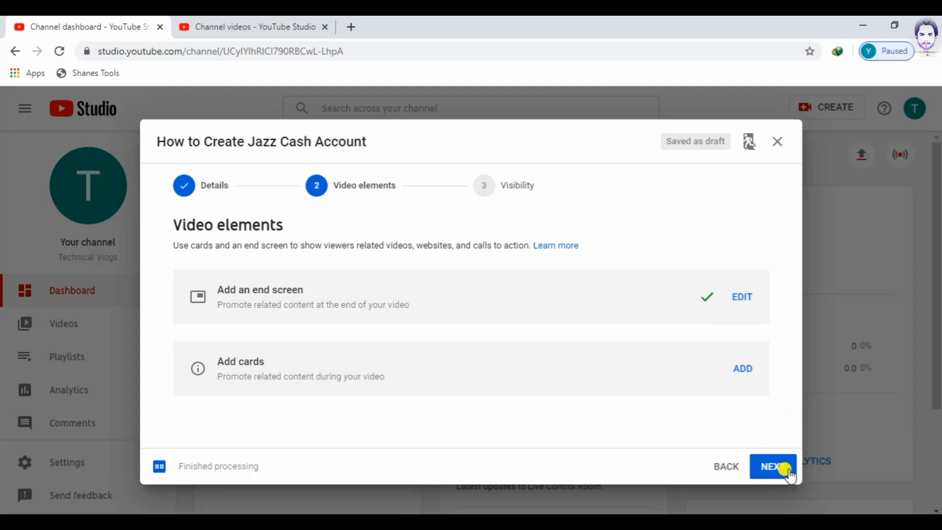
left_click(784, 469)
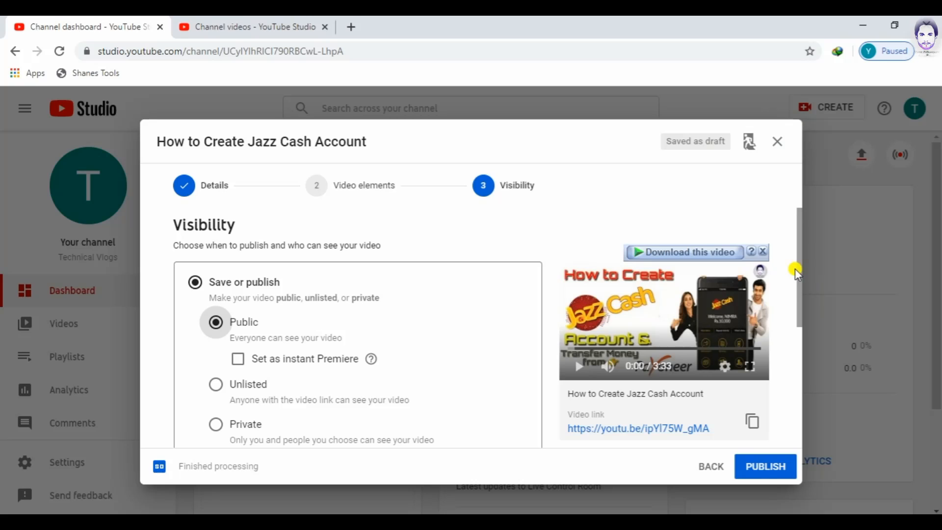
- Keep Public visibility and publish 'How to Create Jazz Cash Account'
mouse_move(797, 271)
left_mouse_down()
mouse_move(810, 414)
mouse_move(810, 319)
mouse_move(796, 258)
left_mouse_up()
left_click(765, 466)
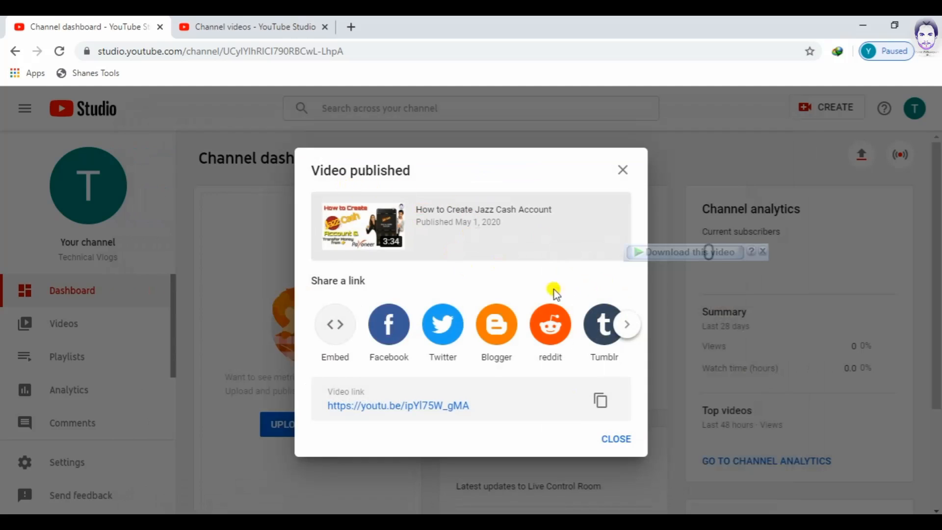
- Close the Video published dialog, open the Videos list, and dismiss the tip popup
left_click(614, 439)
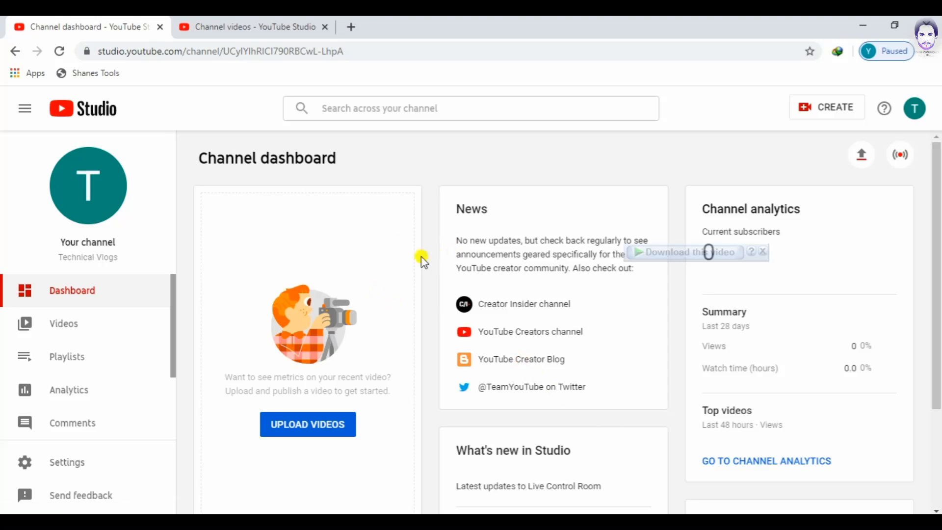
left_click(90, 319)
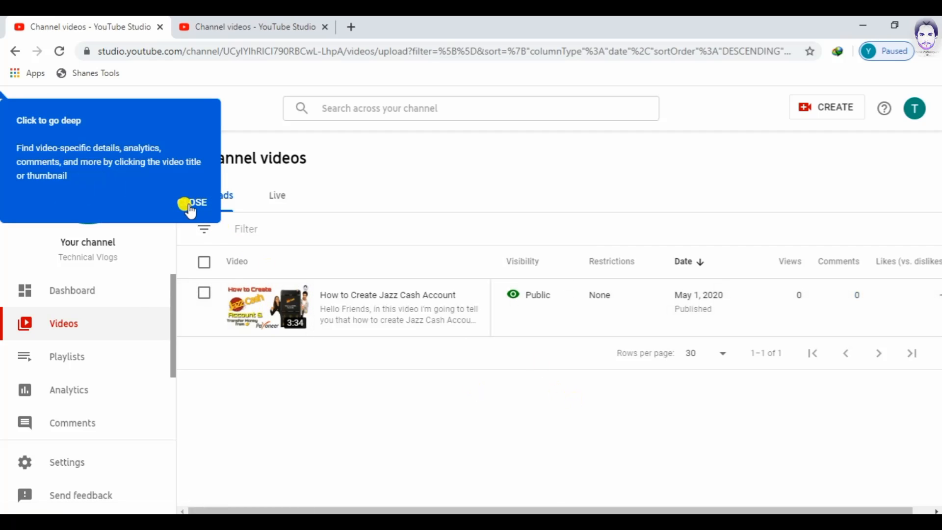
left_click(191, 206)
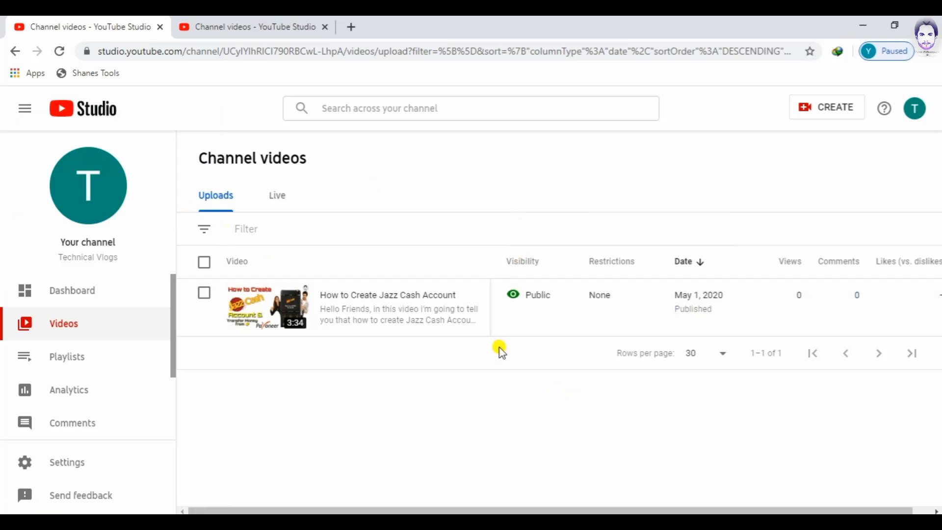